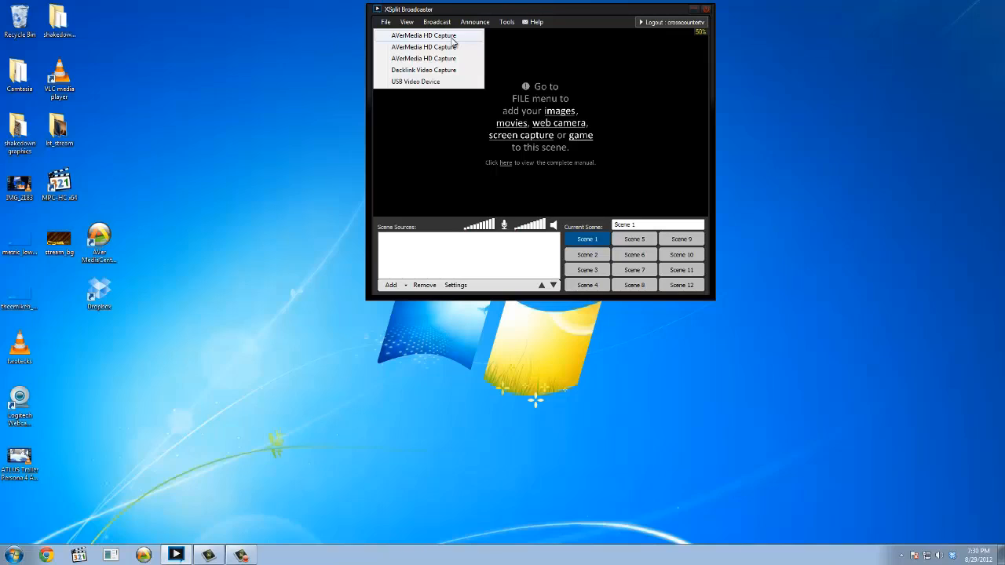
Replace the first AVerMedia HD Capture source with the second AVerMedia HD Capture device and enlarge it to fill Scene 1.
click(452, 36)
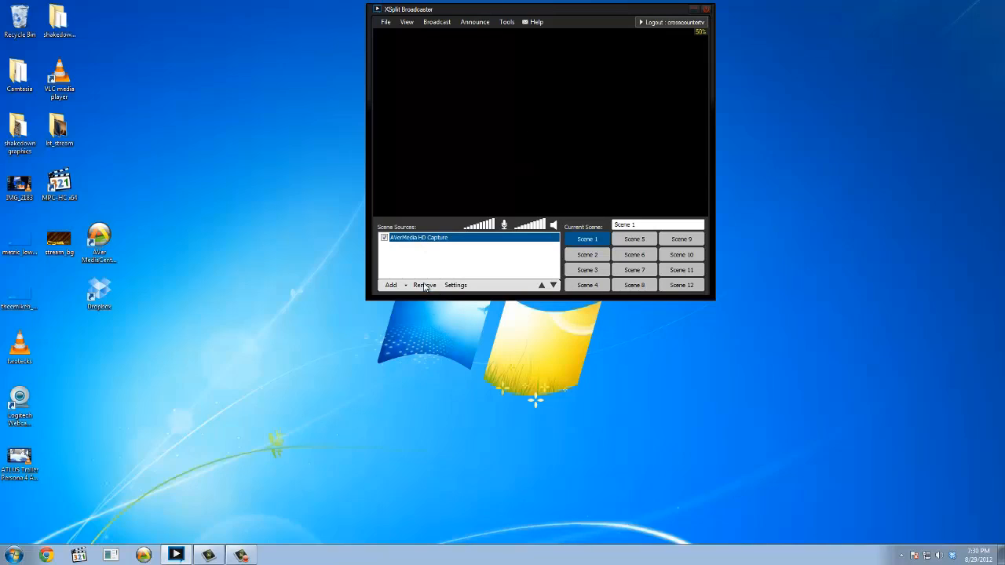
click(391, 285)
click(410, 297)
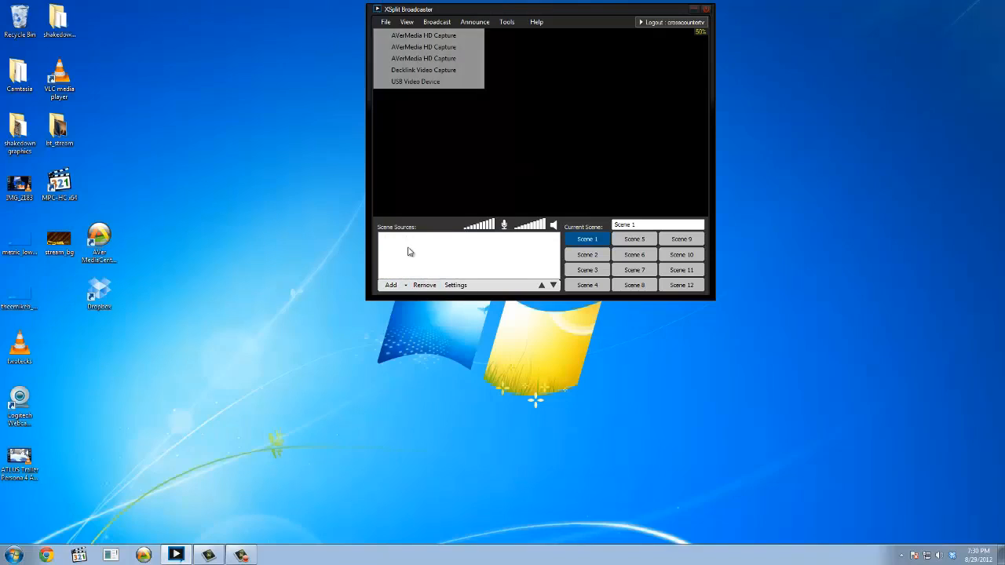
click(430, 48)
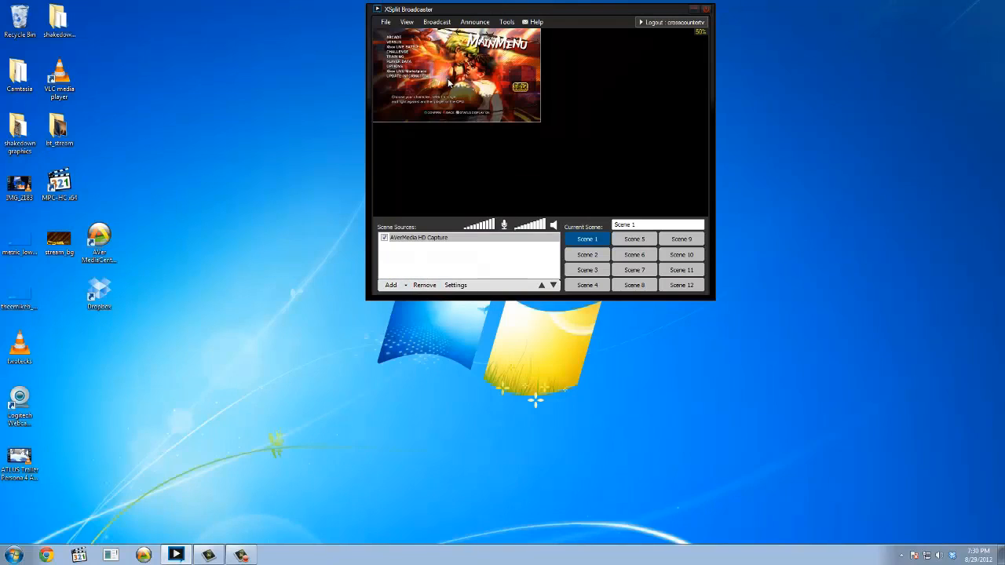
click(538, 118)
drag(538, 122, 761, 267)
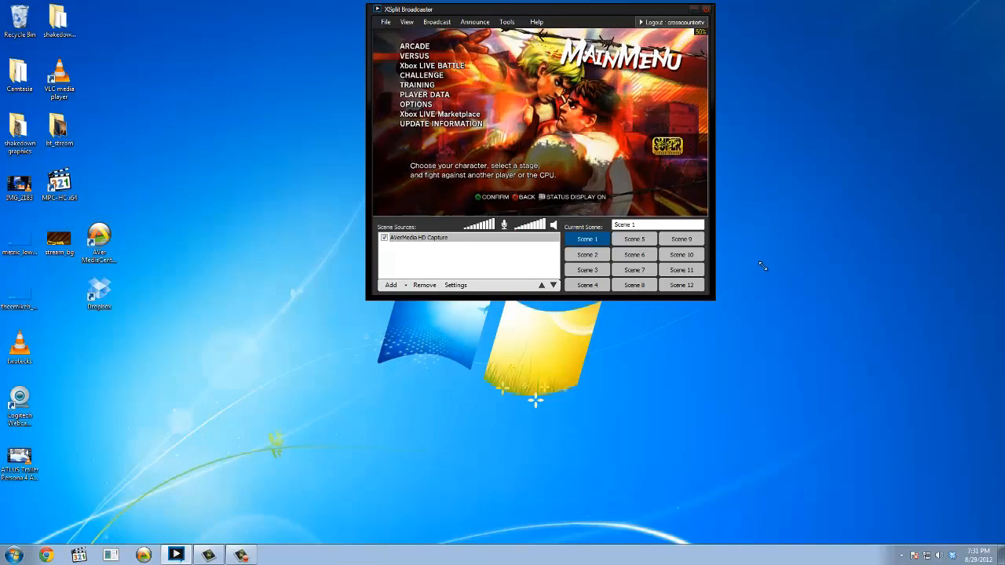
Scale the viewport to its actual size and reposition the program window slightly.
click(407, 22)
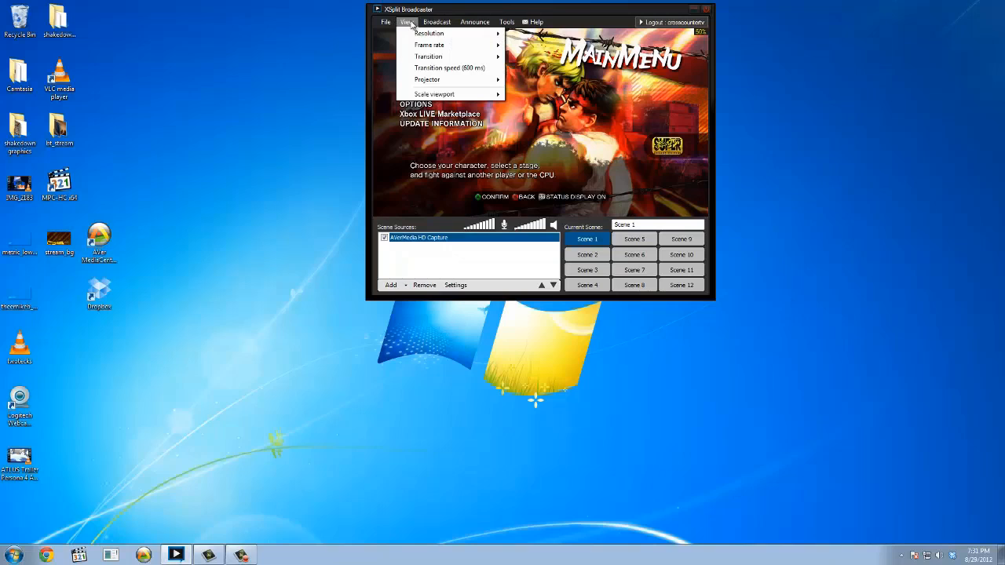
mouse_move(446, 94)
click(516, 97)
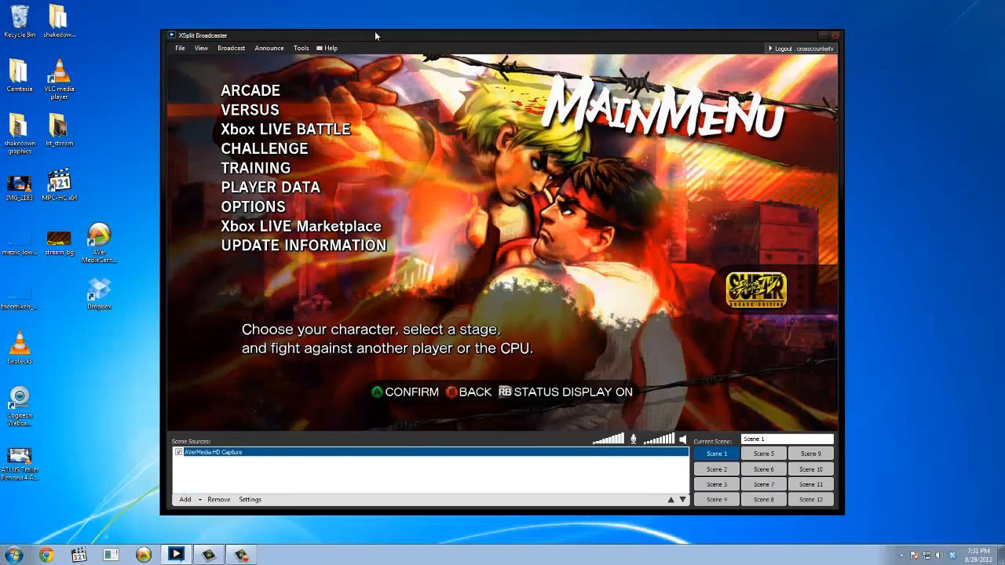
drag(375, 32, 385, 26)
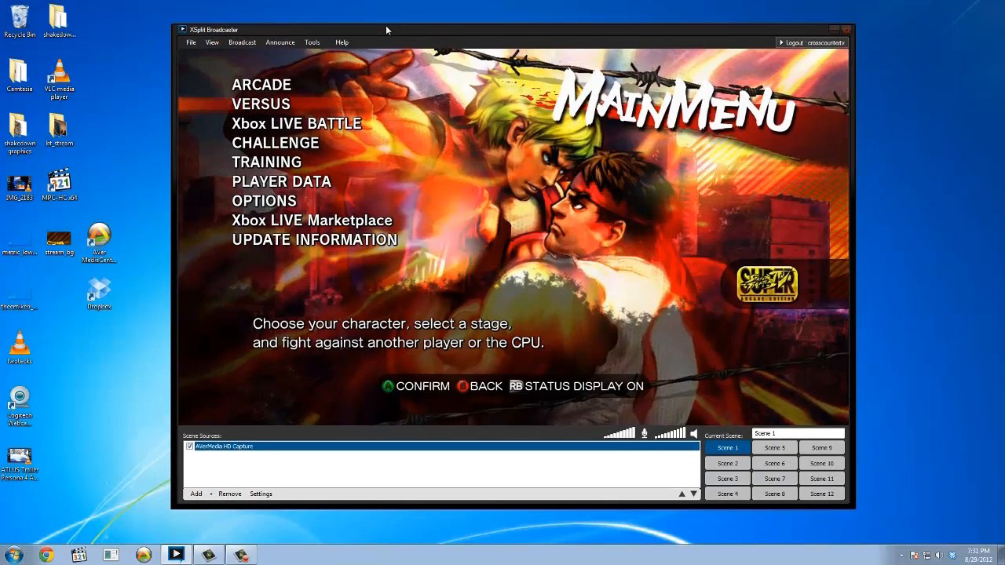
Try the viewport at 30% scale and return it to Actual.
click(212, 42)
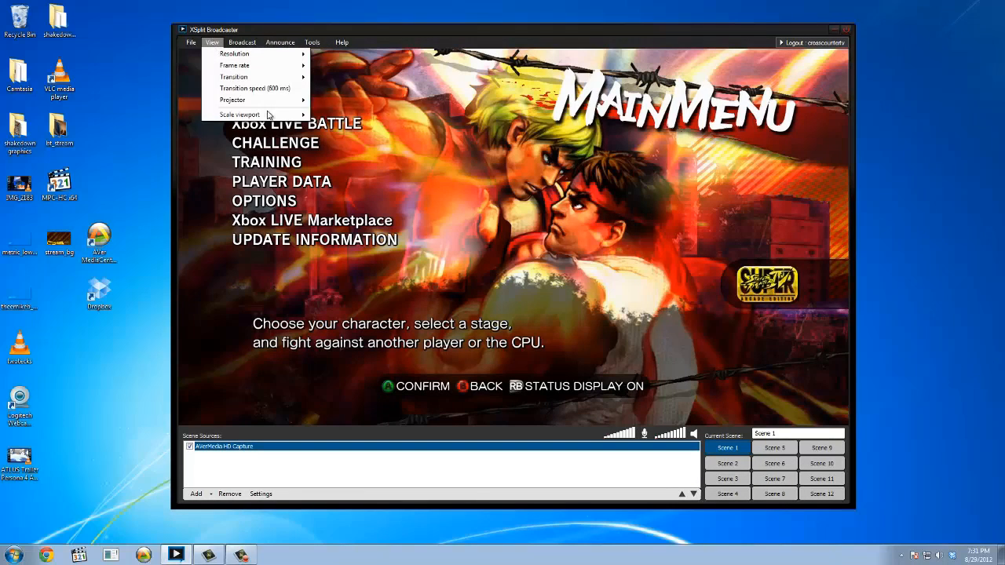
mouse_move(272, 118)
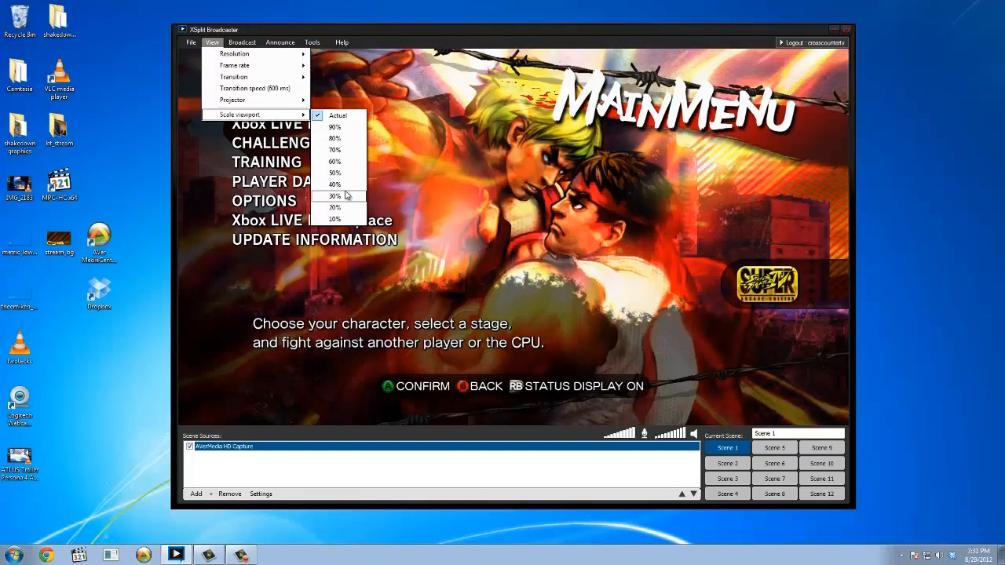
click(345, 193)
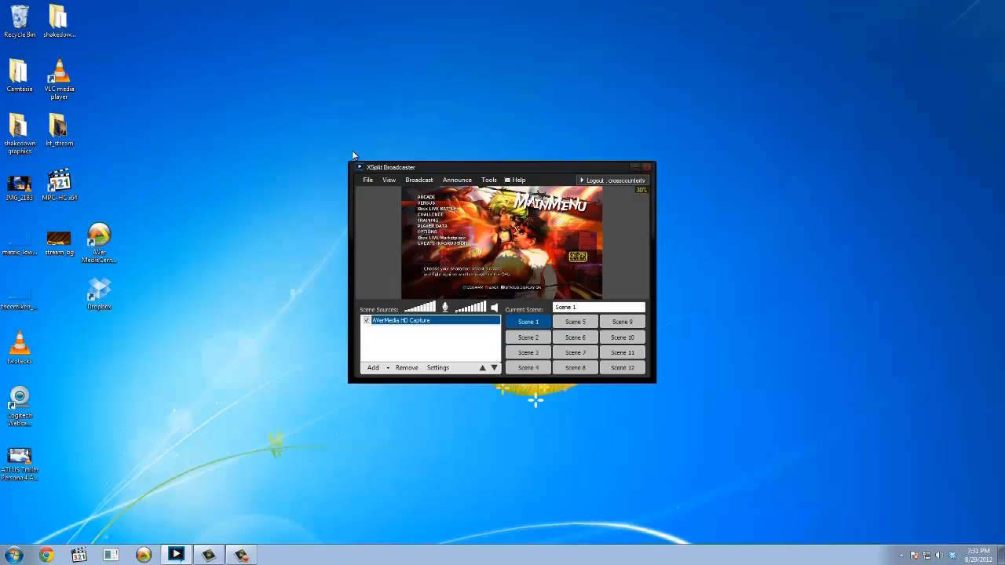
click(392, 182)
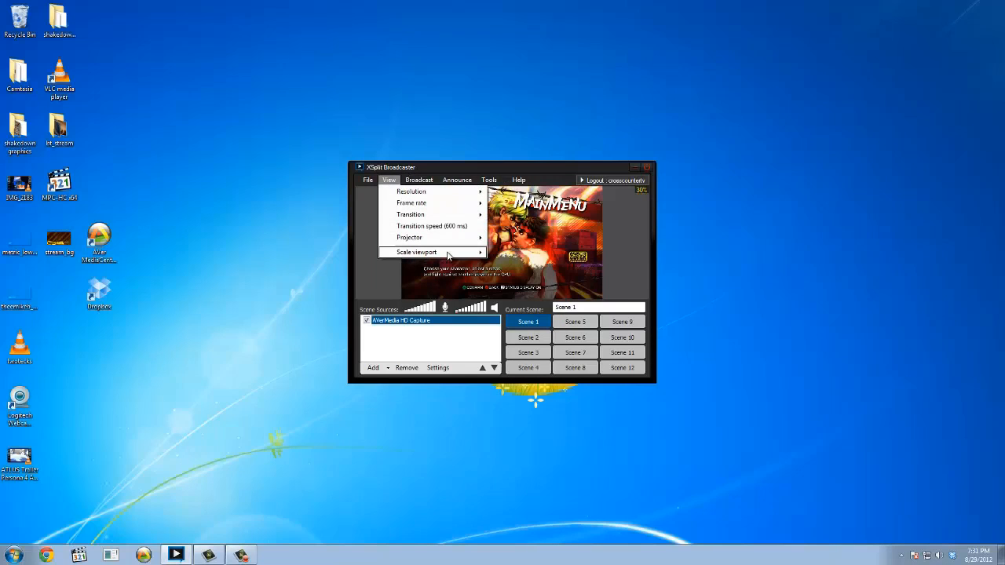
mouse_move(449, 256)
click(504, 254)
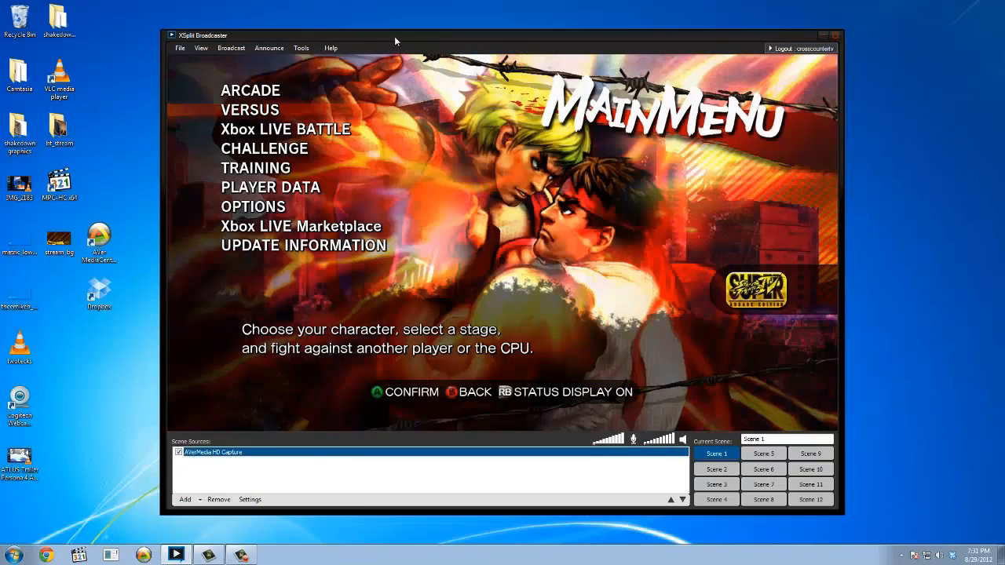
click(201, 49)
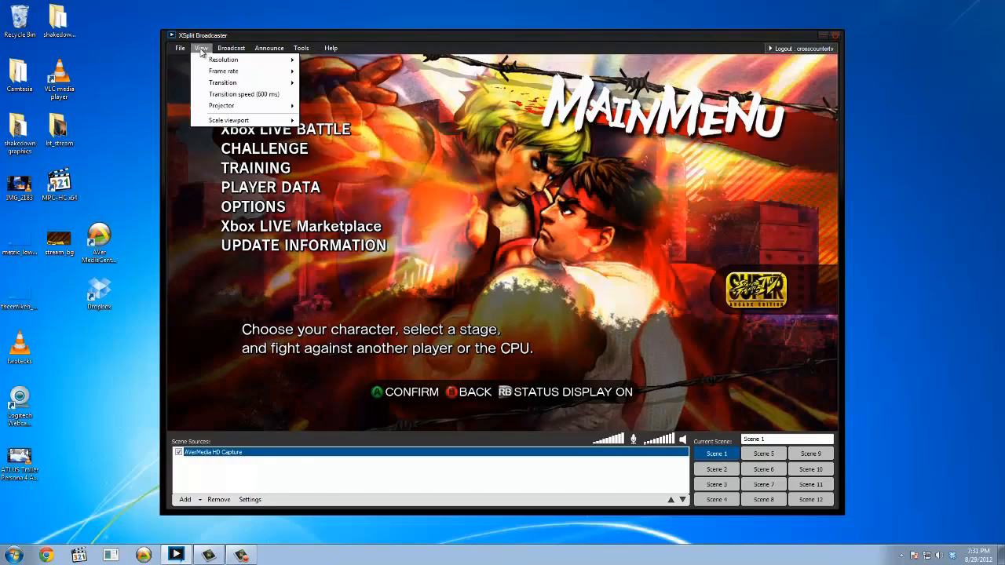
click(443, 312)
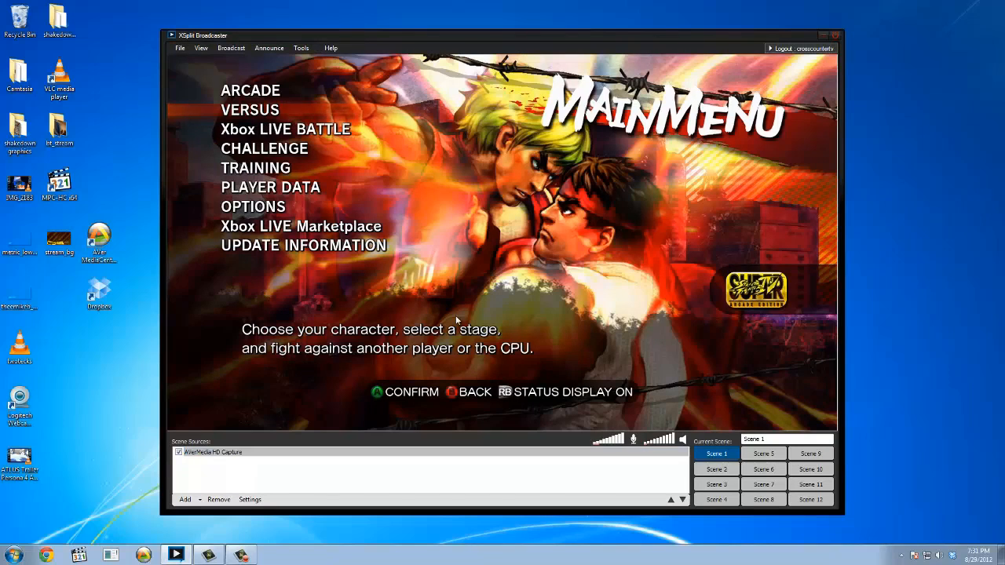
Rename Scene 1 as Game.
click(549, 452)
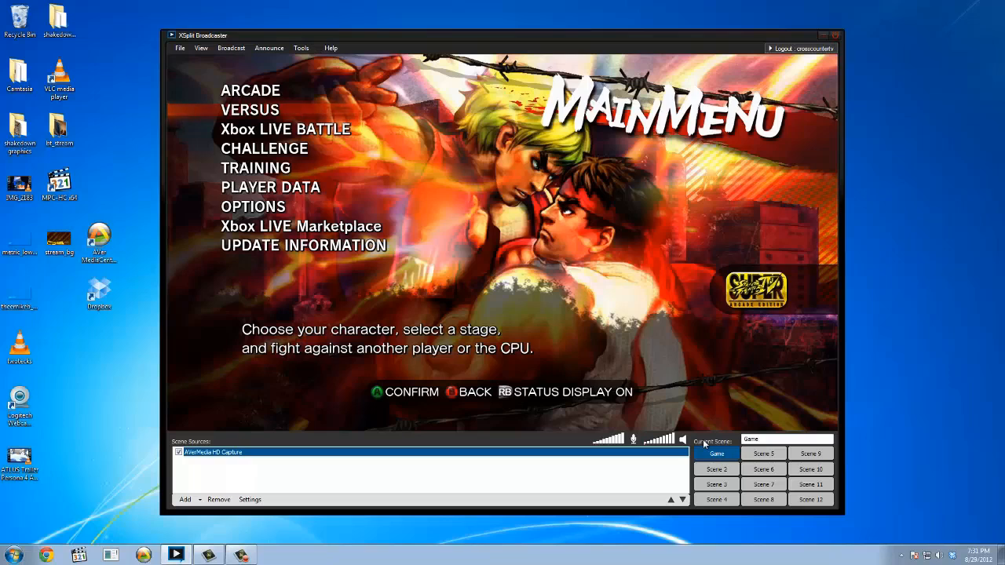
Add the USB Video Device camera to Scene 5 and enlarge it to fill the whole scene.
click(753, 454)
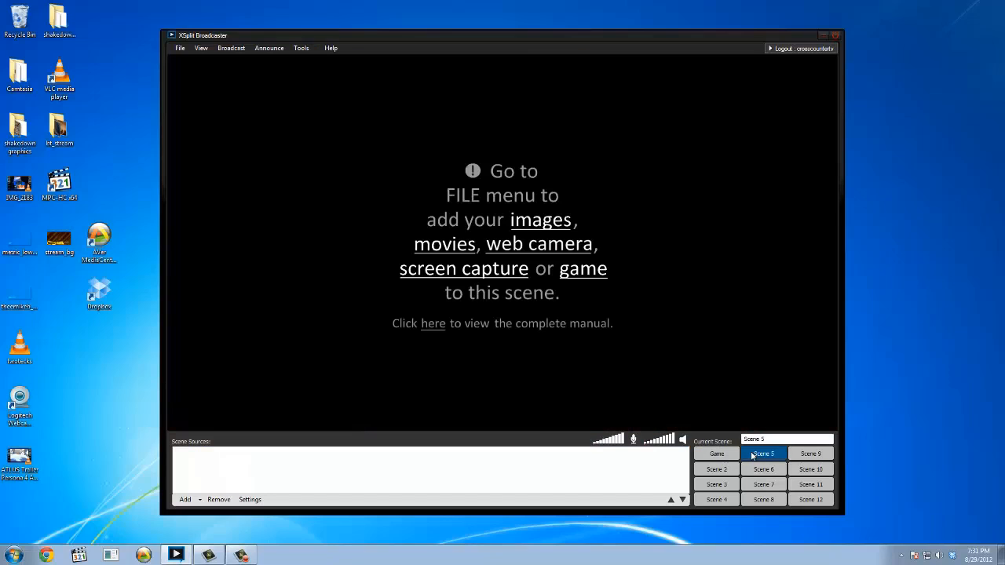
click(198, 504)
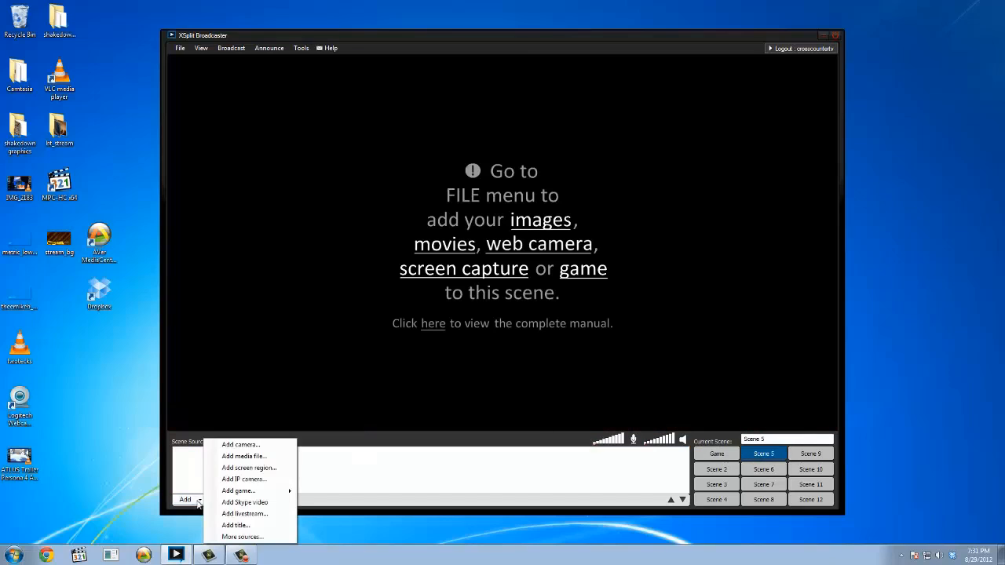
click(235, 444)
click(214, 108)
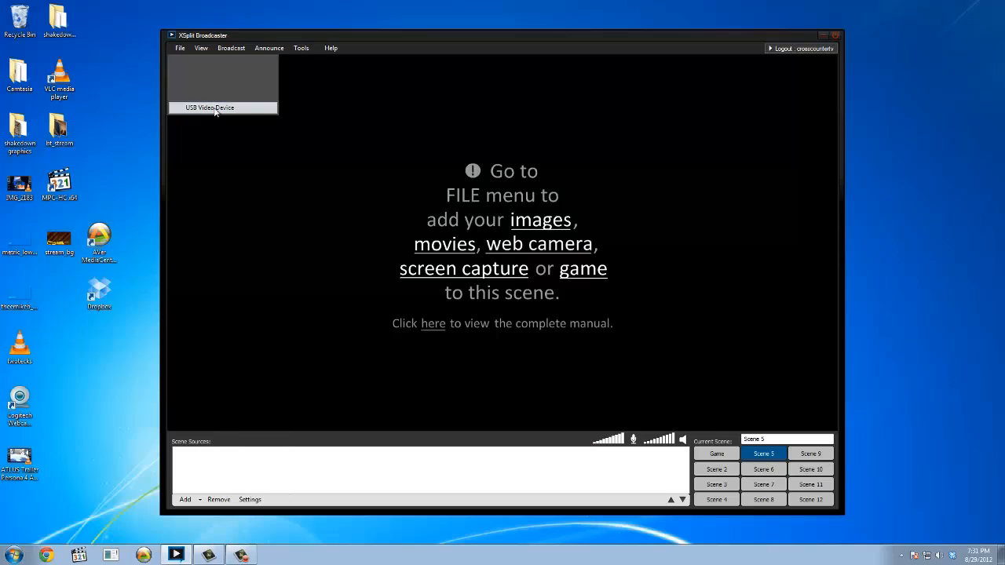
click(548, 188)
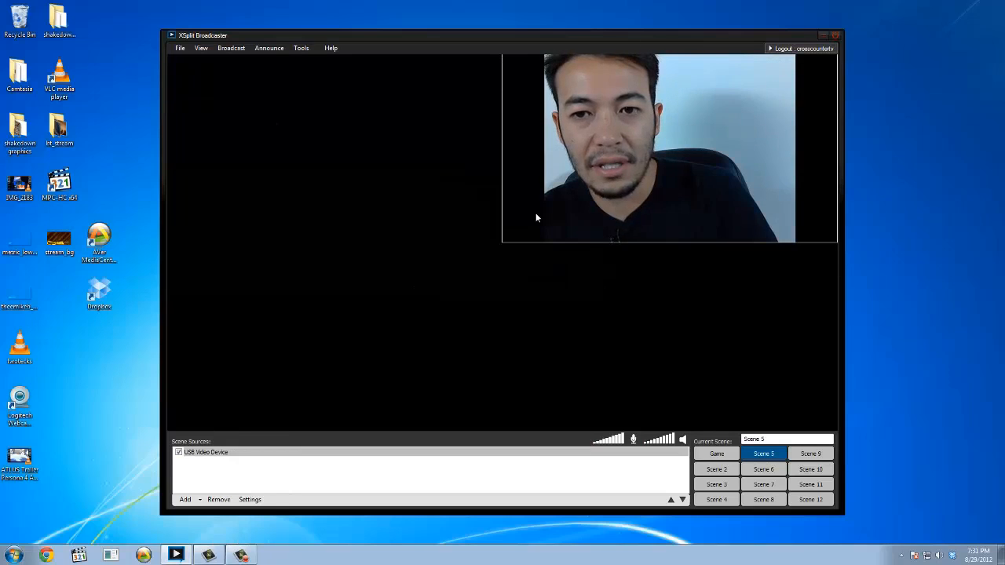
drag(503, 242, 167, 431)
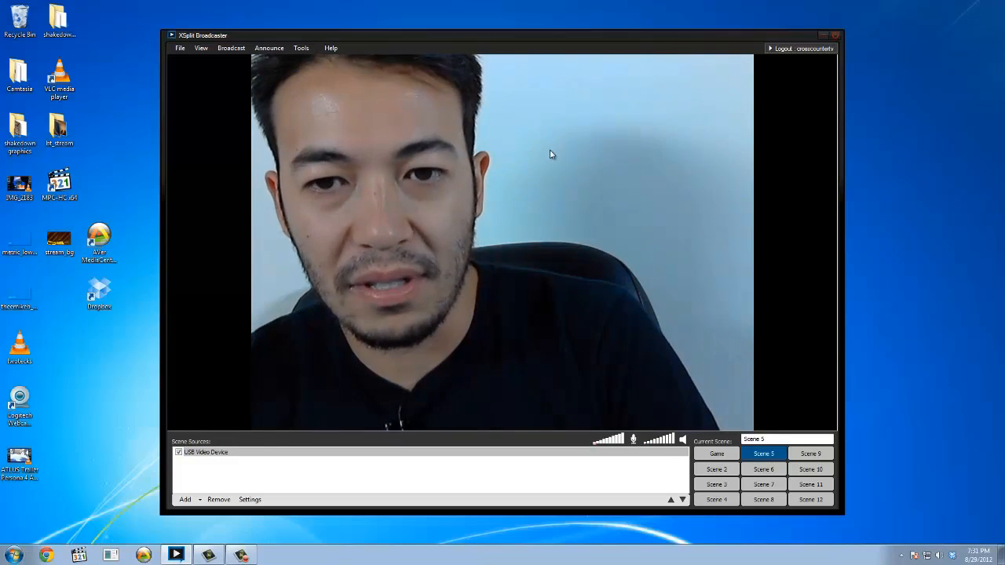
Examine the USB Video Device's video input properties, including its Camera Control settings, and cancel without changing anything.
right_click(595, 161)
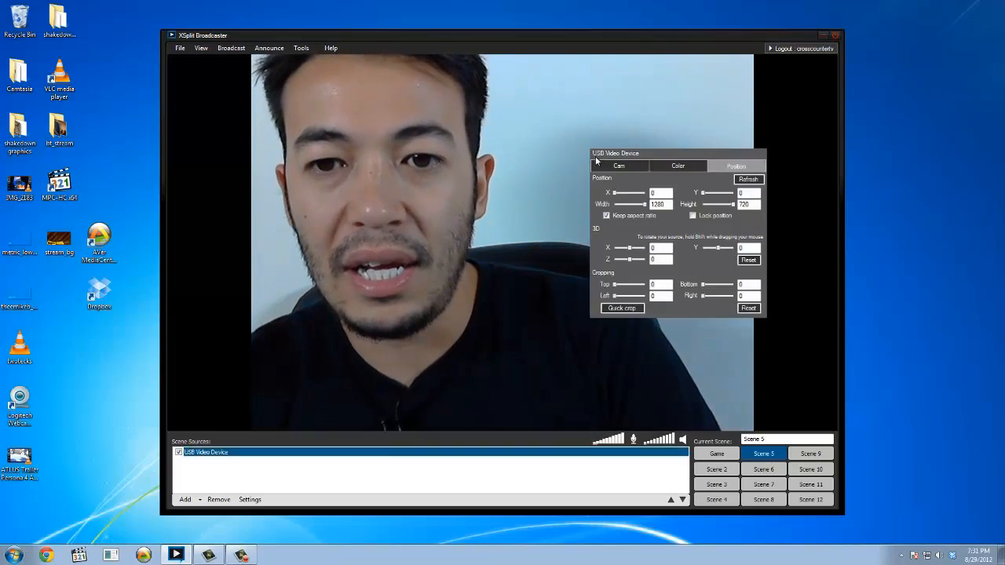
click(620, 166)
click(622, 130)
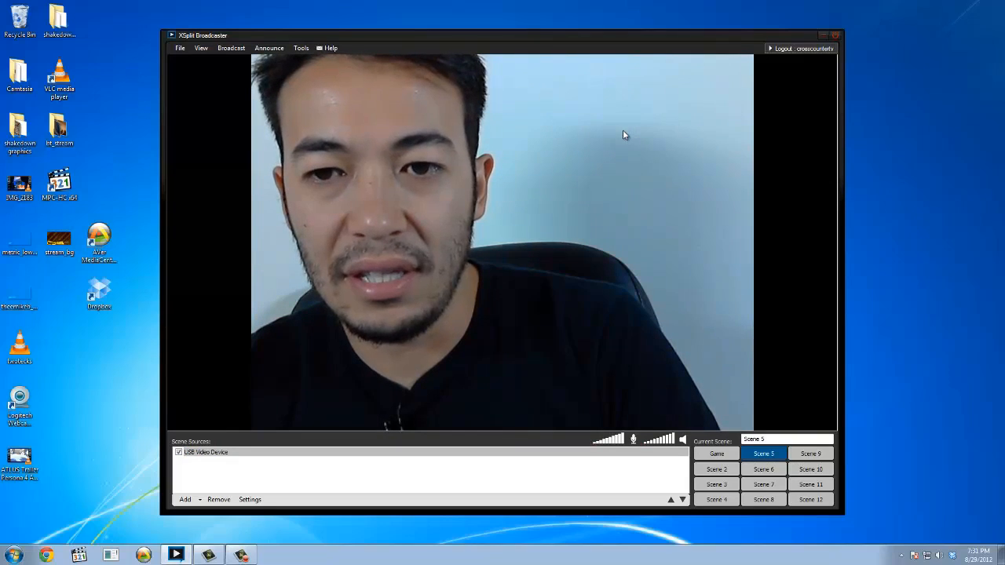
right_click(624, 135)
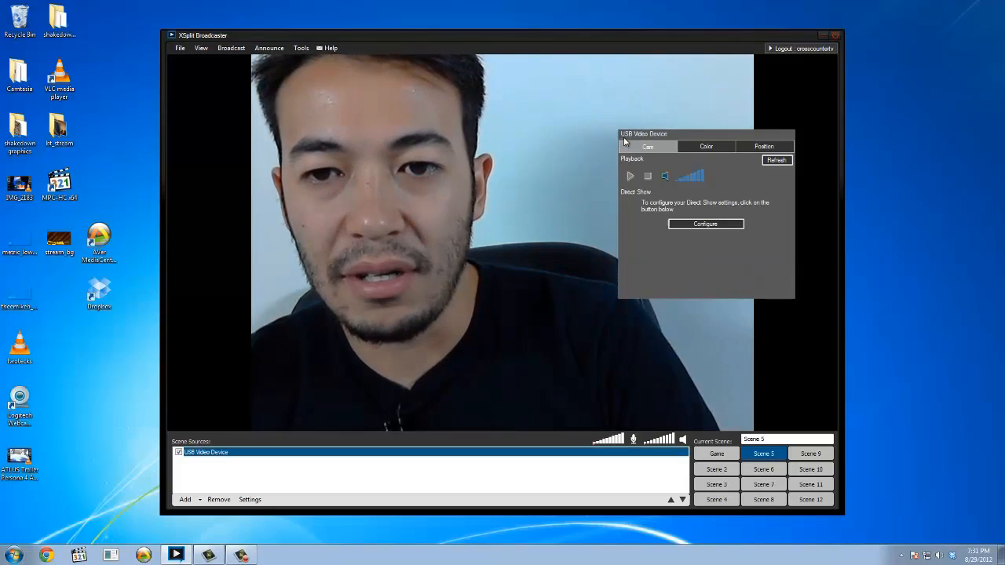
click(701, 225)
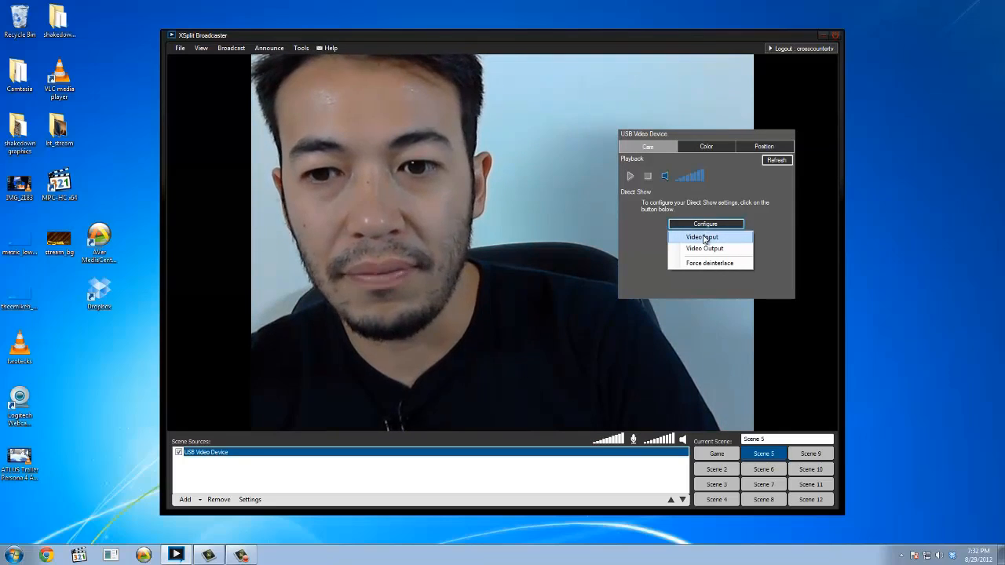
click(705, 238)
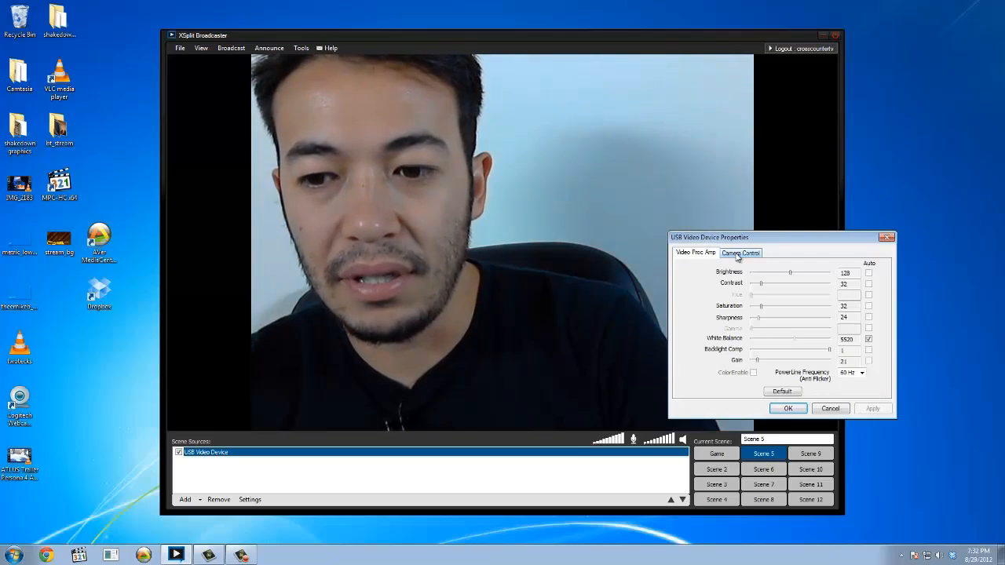
click(738, 255)
click(830, 409)
Try an output size of 1280 x 720 in the USB Video Device's video output format.
click(695, 227)
click(712, 247)
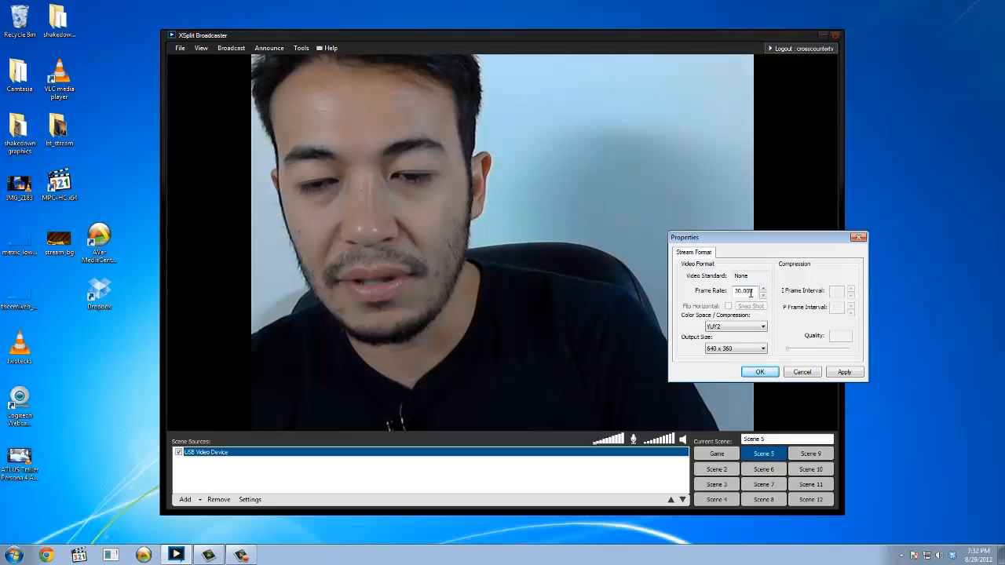
click(749, 349)
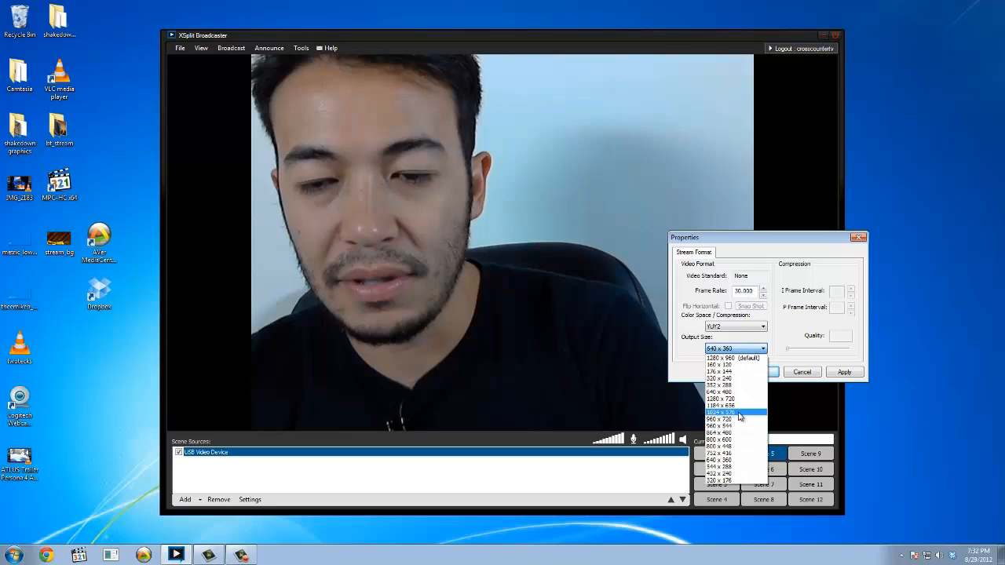
click(742, 400)
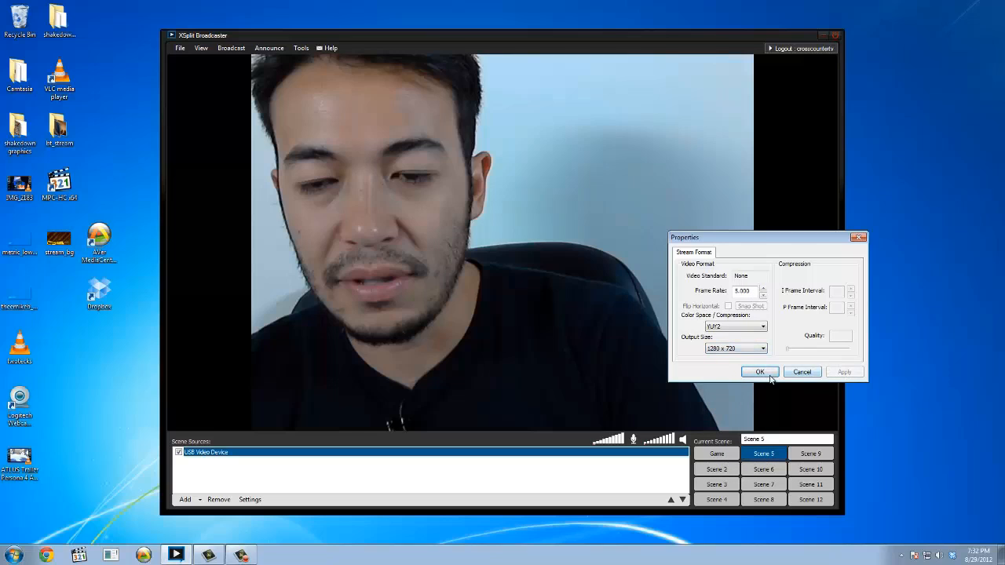
click(760, 372)
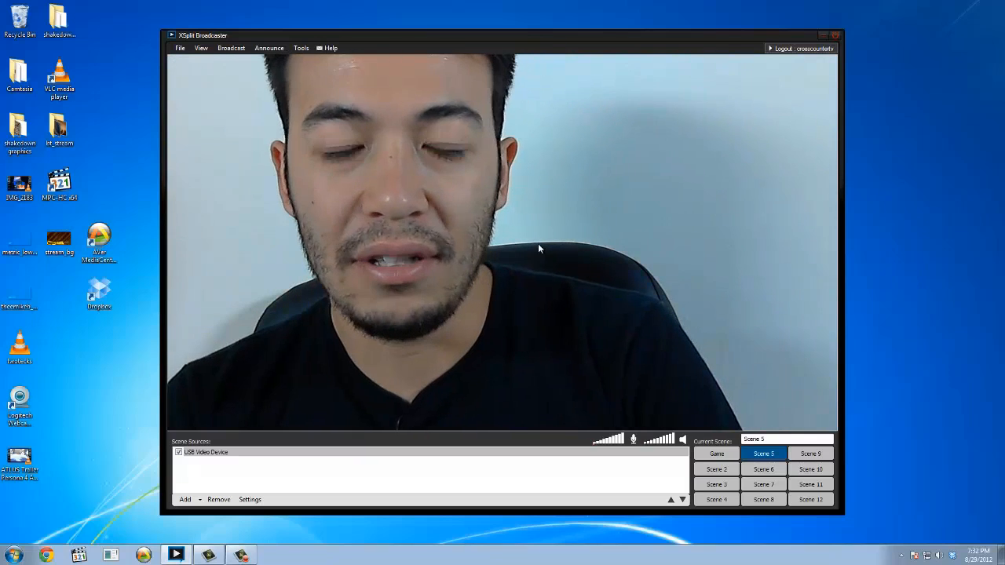
Try Force deinterlace on the USB Video Device and switch it back off.
right_click(576, 212)
click(669, 300)
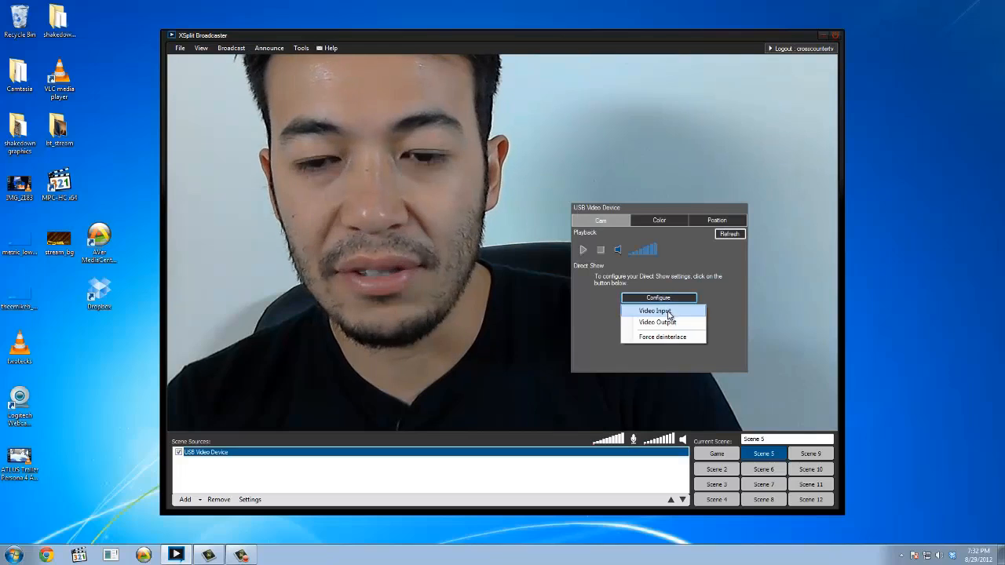
click(656, 335)
click(650, 300)
click(674, 339)
Set the USB Video Device's video output size to 640 x 480.
click(651, 298)
click(658, 322)
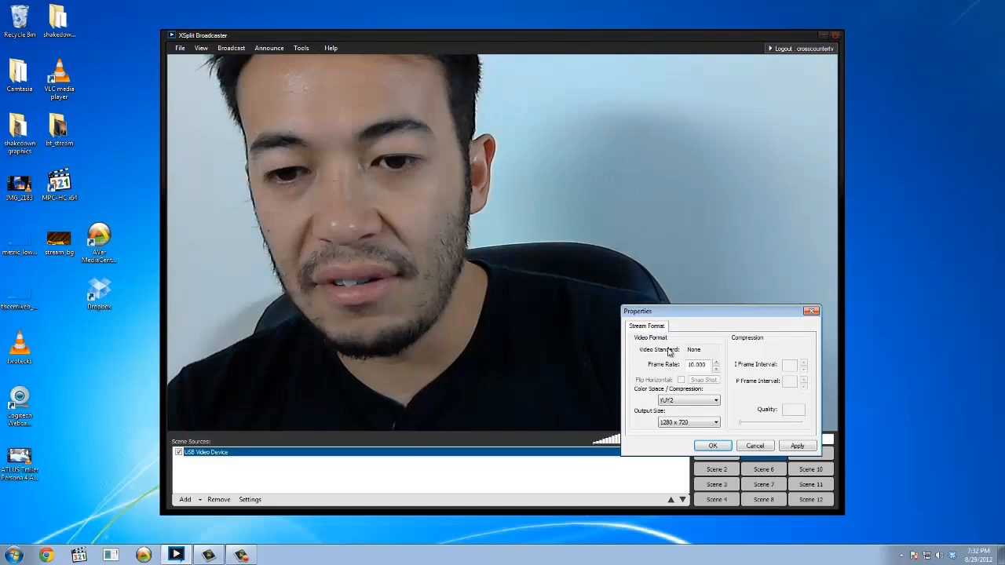
click(701, 424)
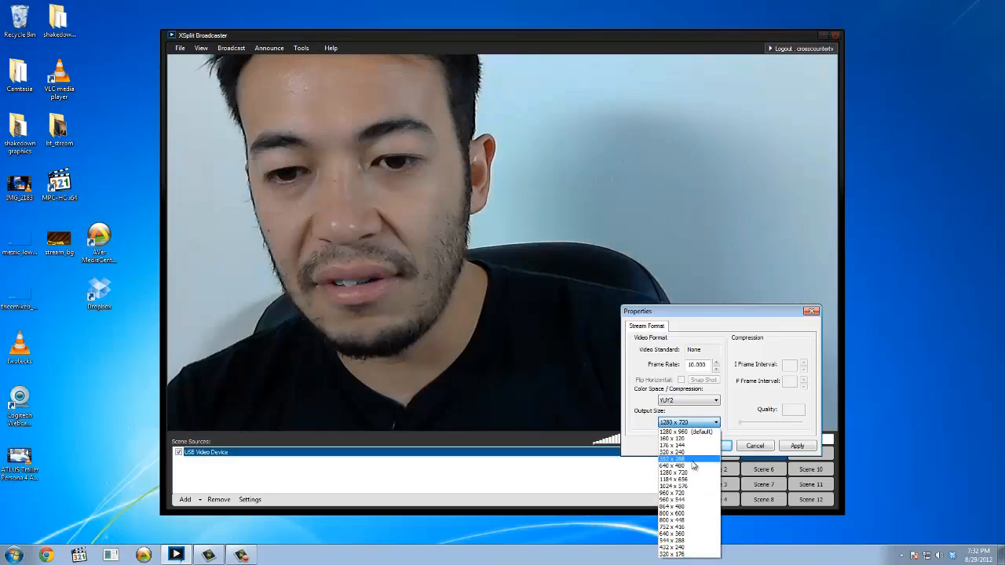
click(692, 467)
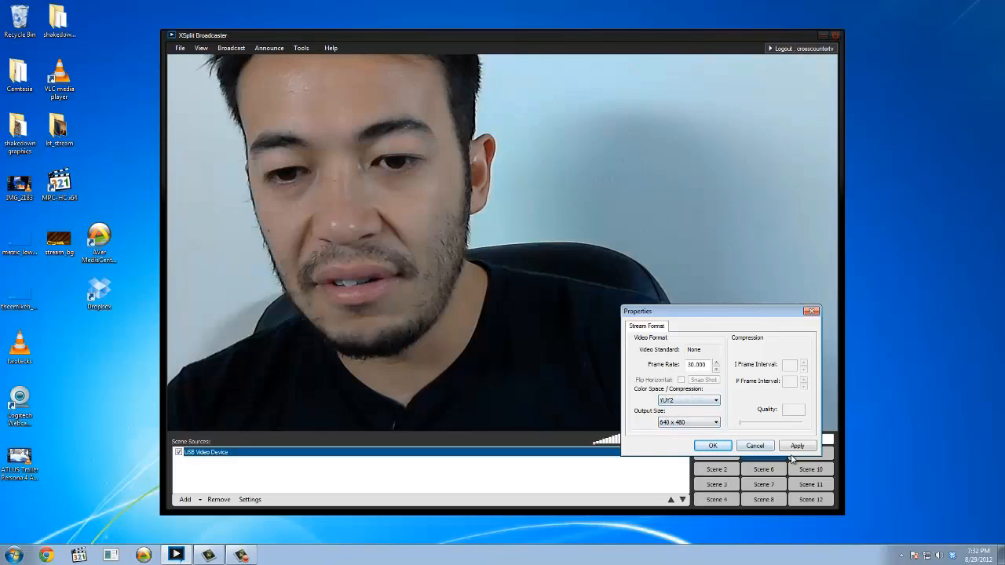
click(713, 446)
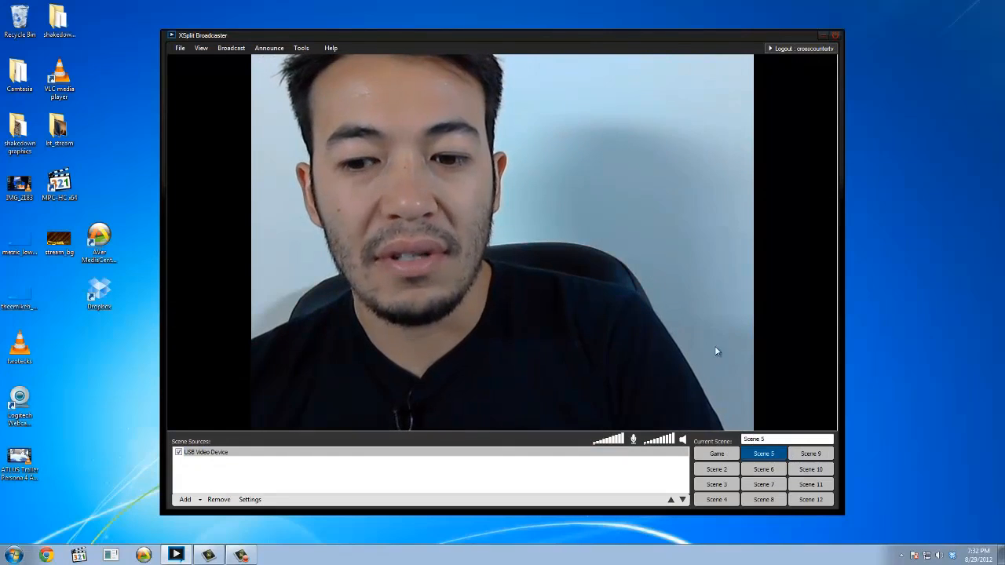
Rename Scene 5 as webcam.
double_click(765, 439)
text(we)
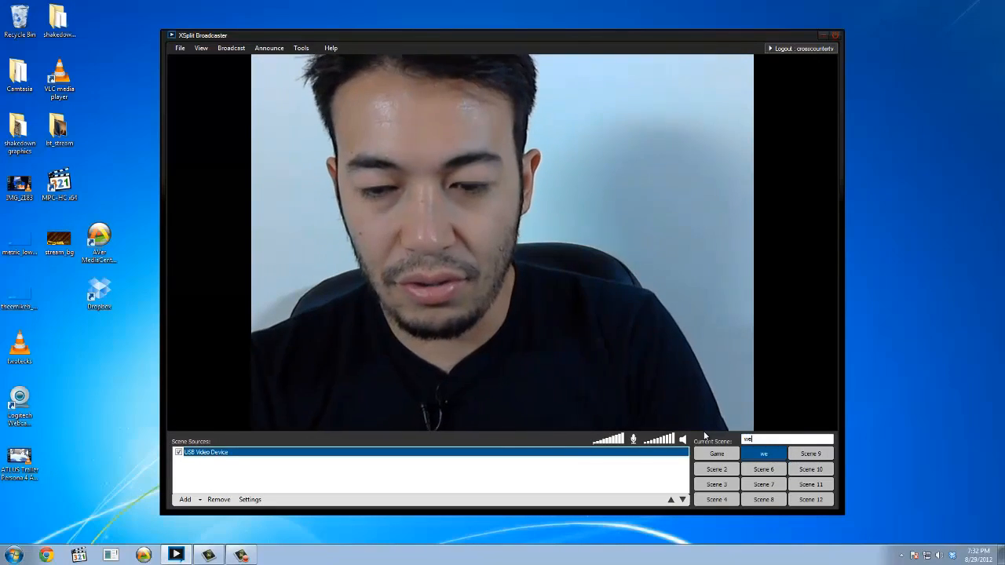
text(bcam)
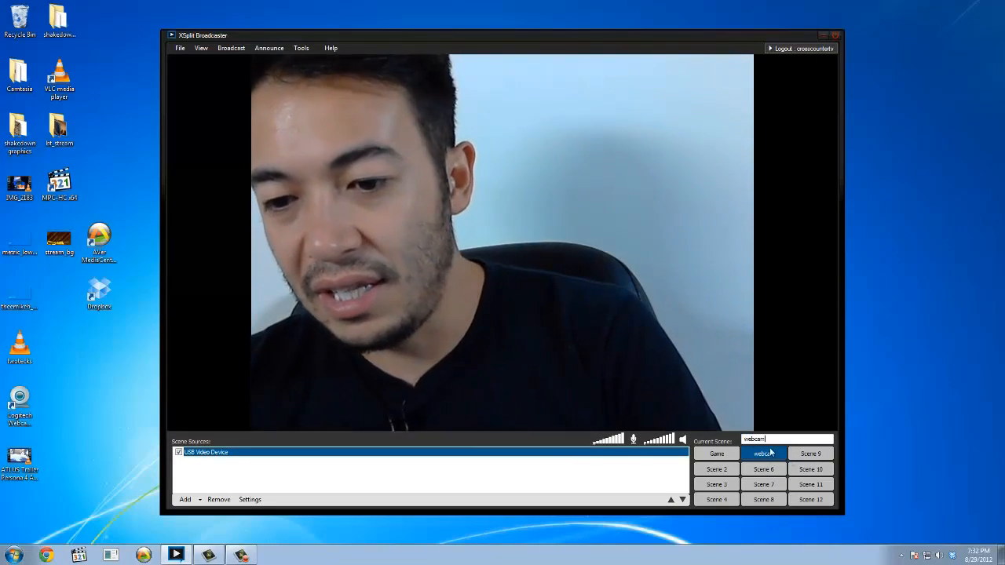
Add the second listed AVerMedia HD Capture and the USB Video Device as camera sources in Scene 9.
click(812, 455)
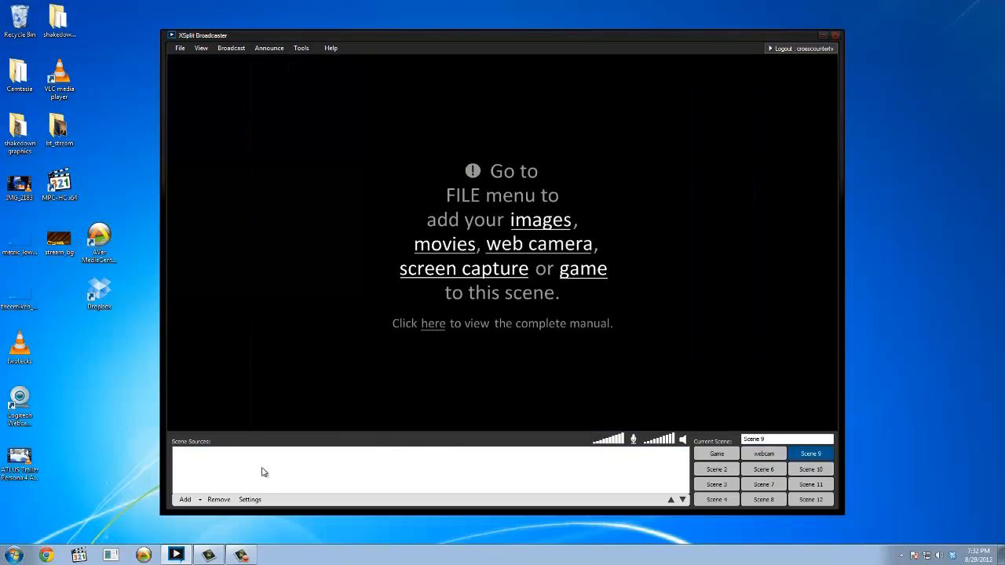
click(193, 500)
click(230, 445)
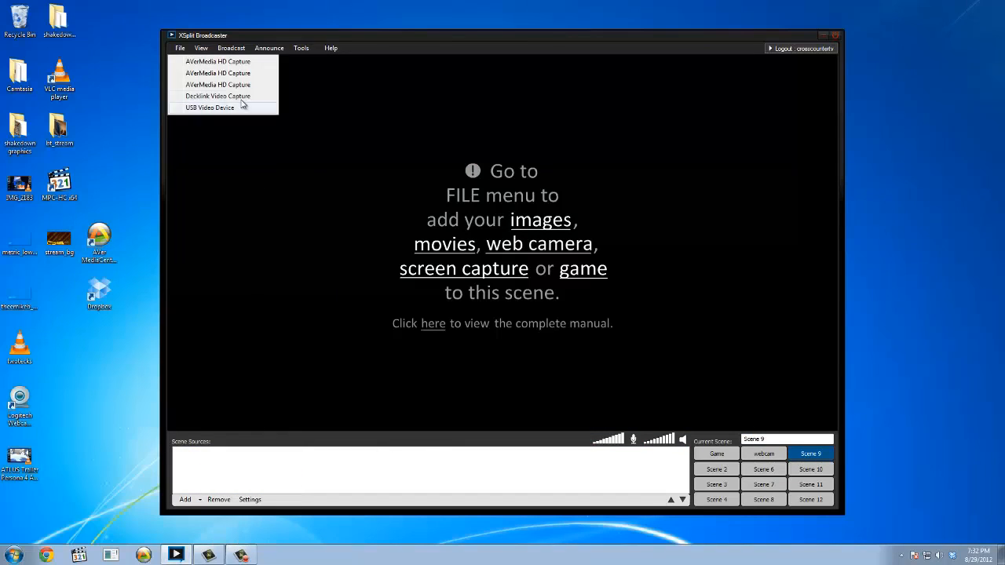
click(232, 77)
click(192, 500)
click(229, 445)
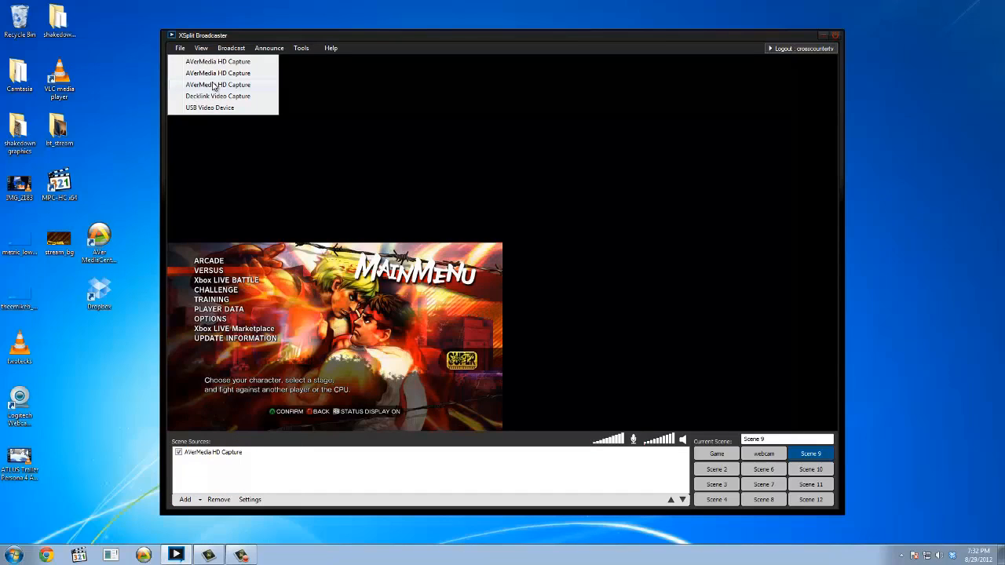
click(216, 109)
Arrange Scene 9 with the game capture enlarged from the upper-left corner and the webcam fitted beside it in the lower-right corner.
drag(379, 281, 379, 93)
click(606, 300)
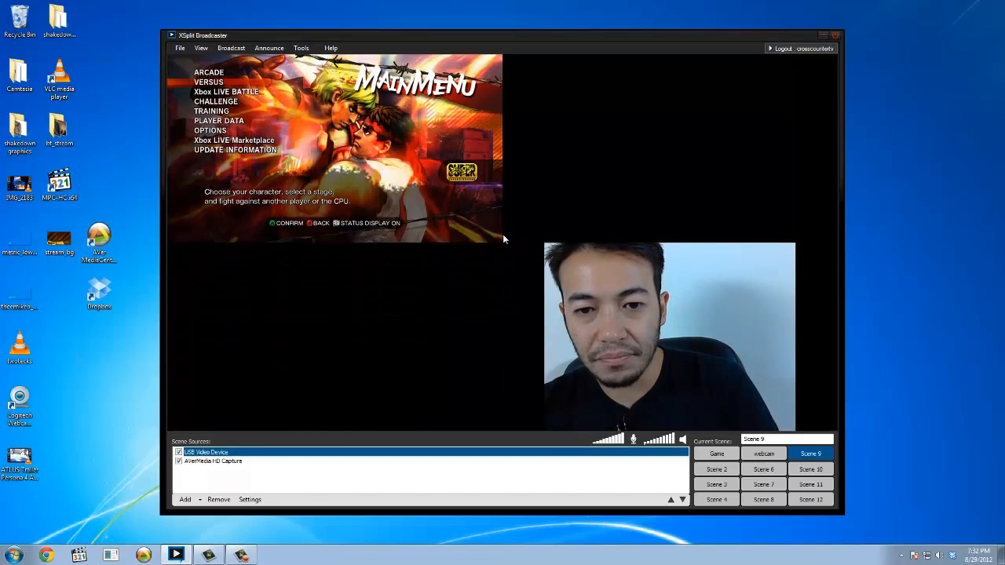
drag(504, 247, 621, 307)
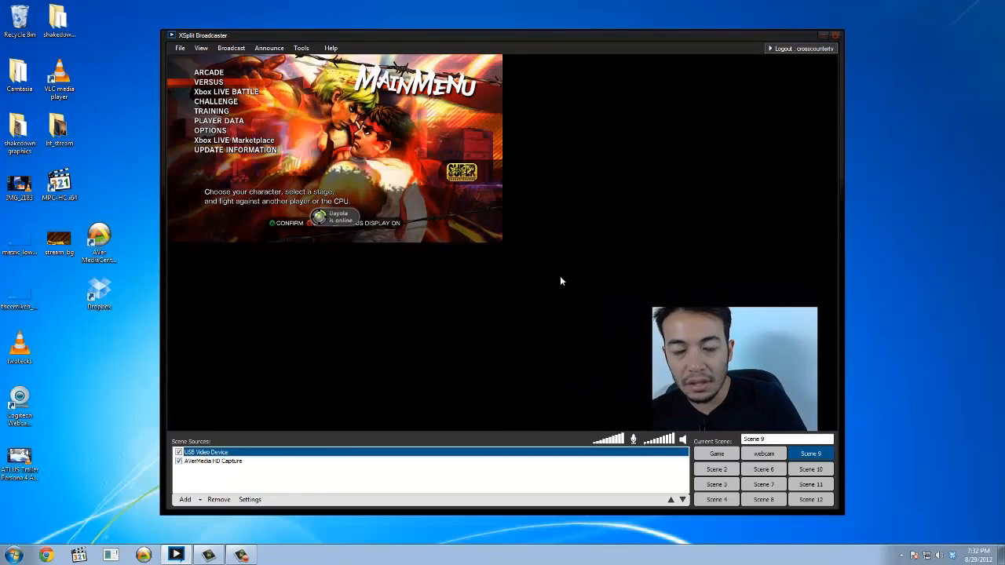
drag(502, 242, 647, 322)
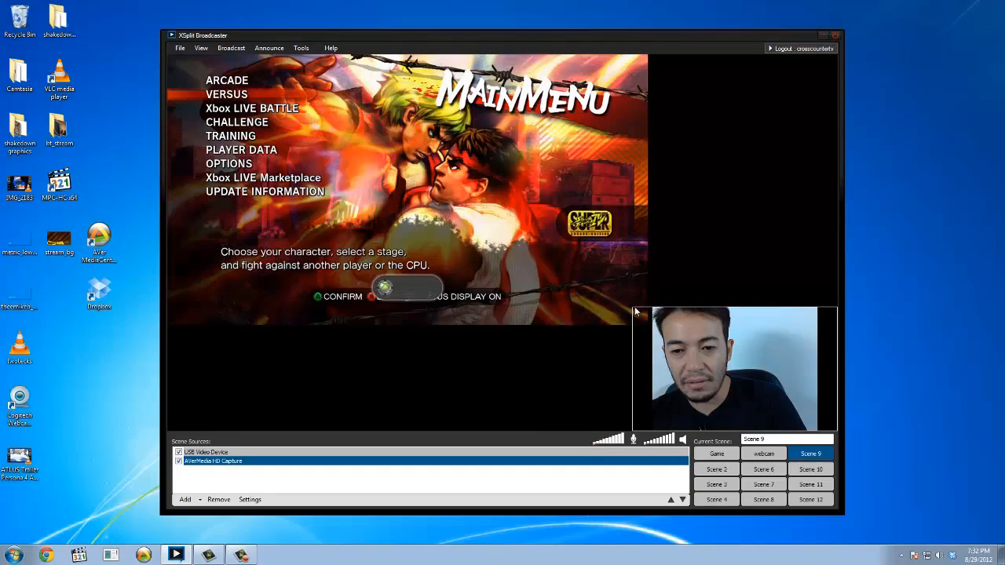
drag(637, 309, 683, 342)
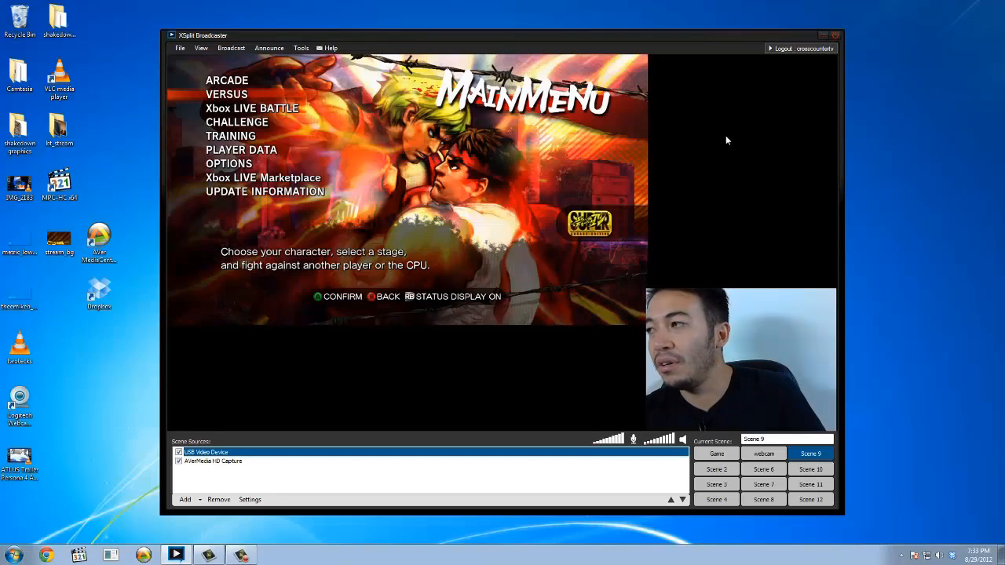
Switch back and forth between the webcam and Game scenes to compare them, ending on Scene 9.
click(764, 454)
click(736, 454)
click(764, 454)
click(716, 454)
click(764, 453)
click(809, 454)
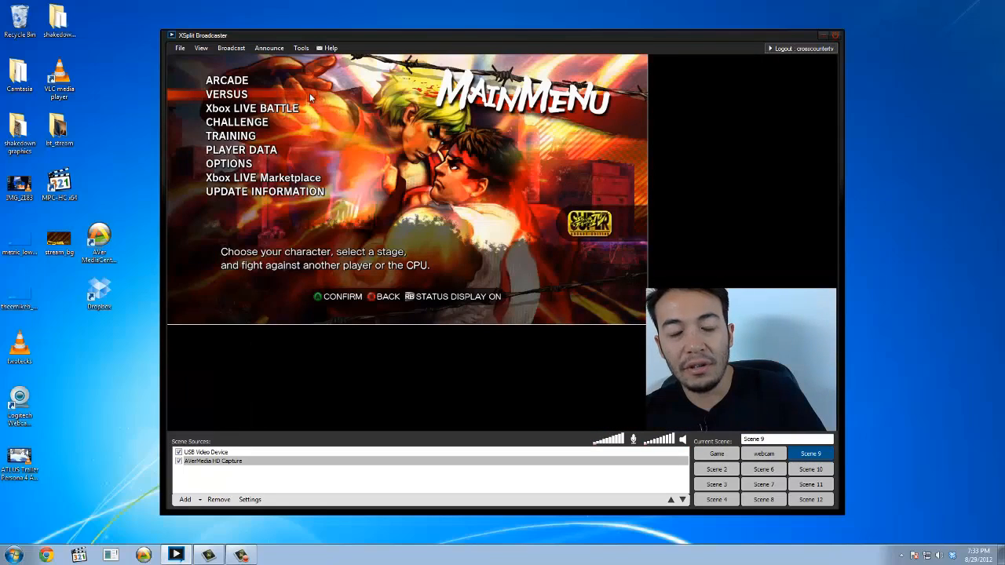
Set the scene transition to Wave and preview it by switching to the webcam and Game scenes.
click(201, 48)
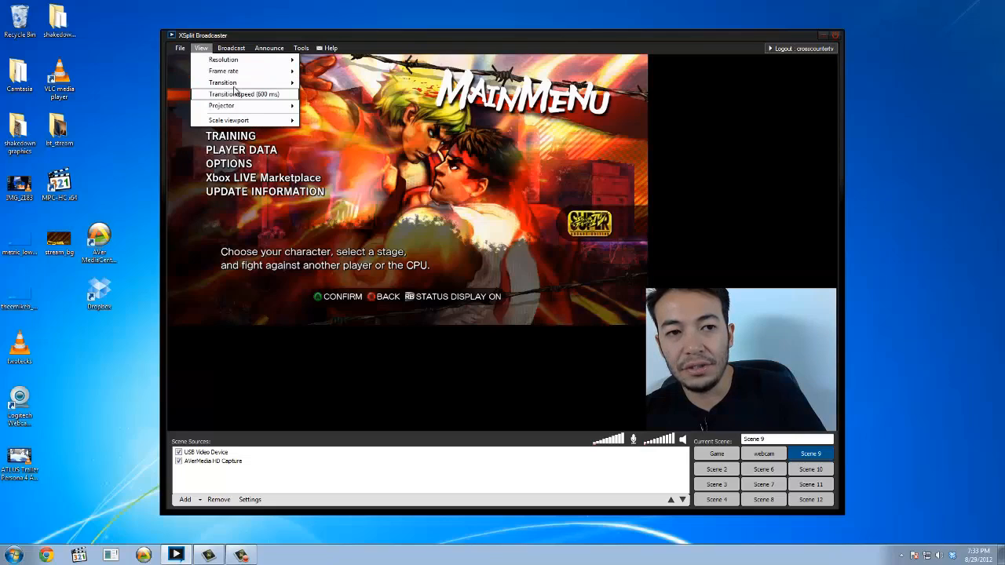
mouse_move(242, 85)
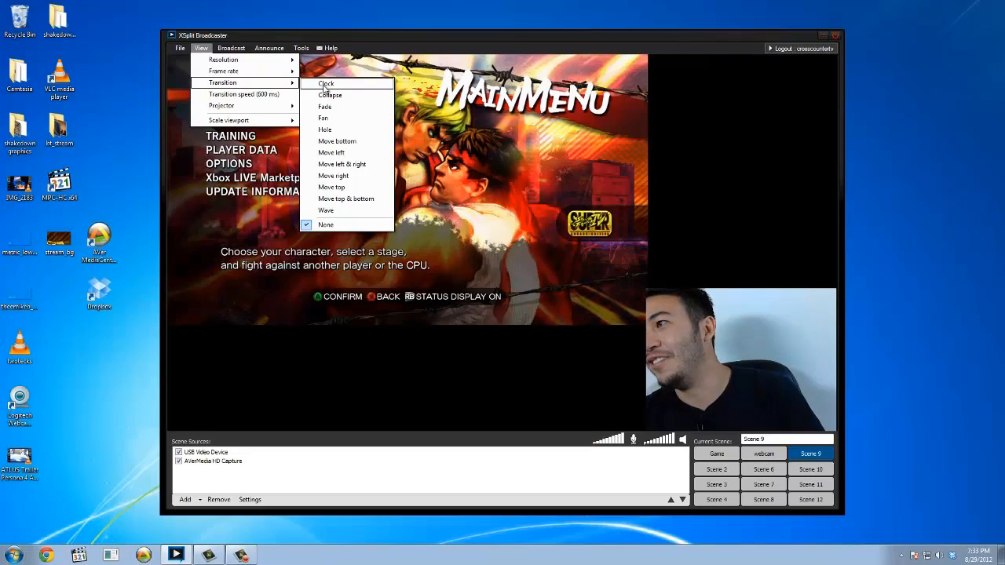
click(348, 211)
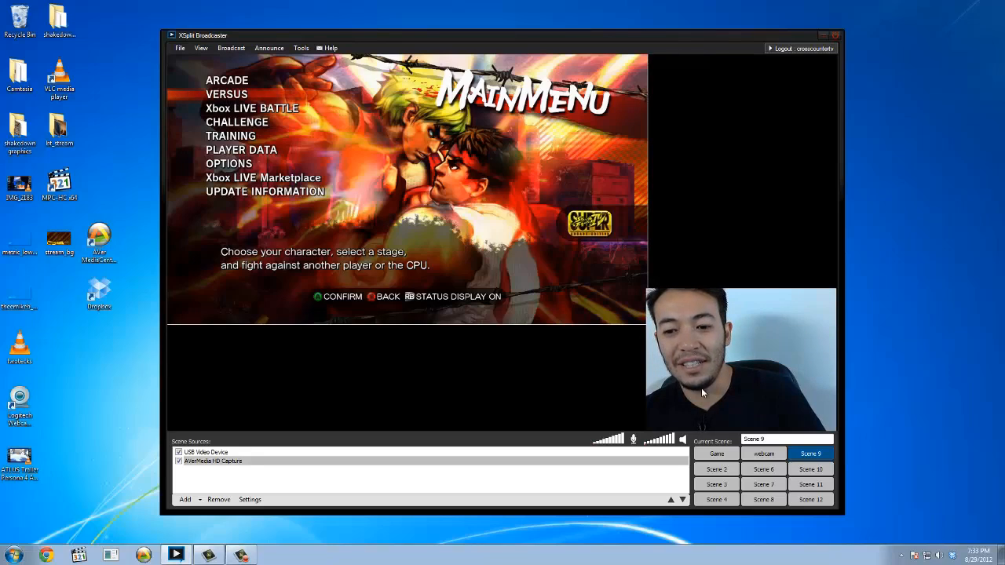
click(766, 455)
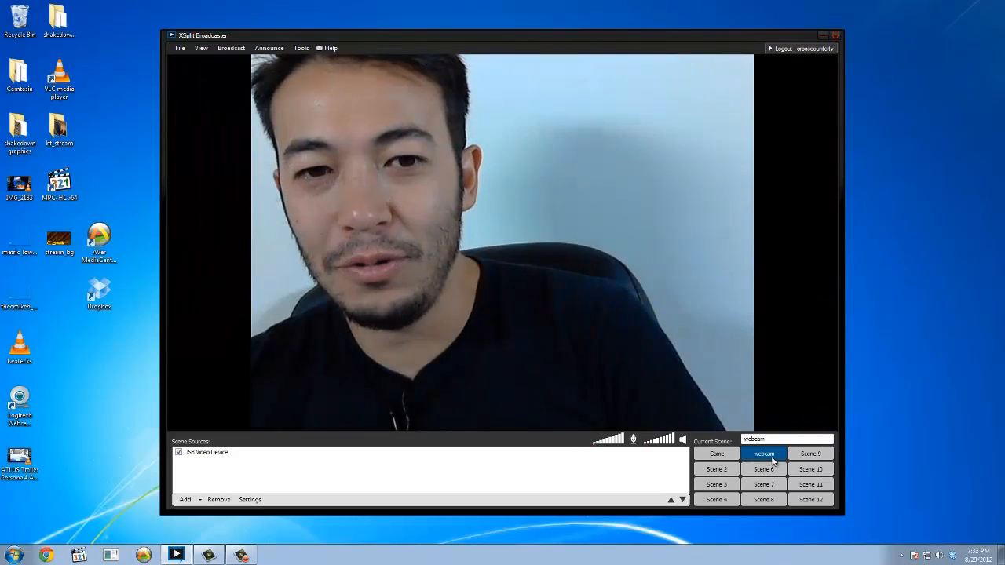
click(717, 453)
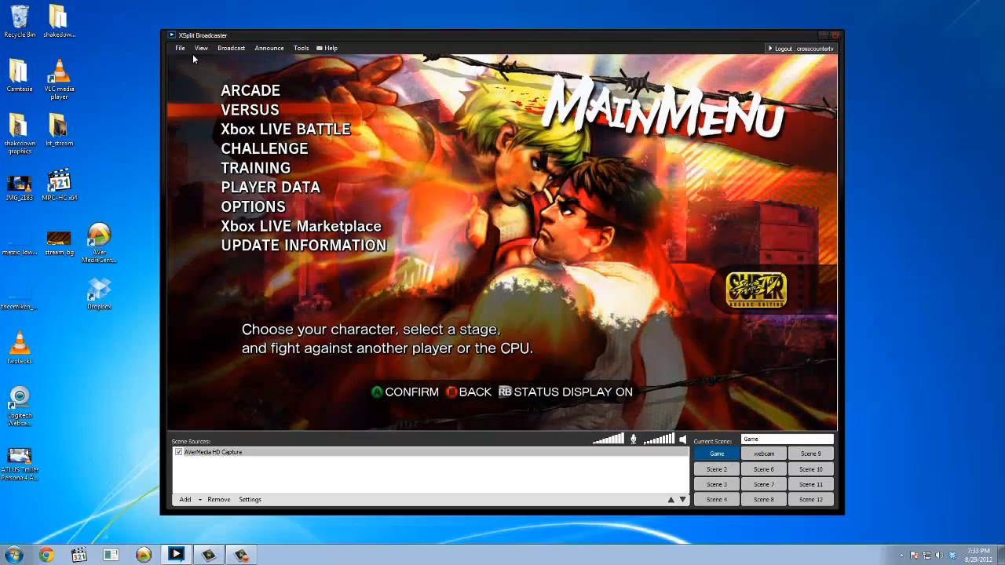
Change the scene transition to Hole and preview it by switching to the webcam scene and Scene 9.
click(200, 48)
mouse_move(243, 108)
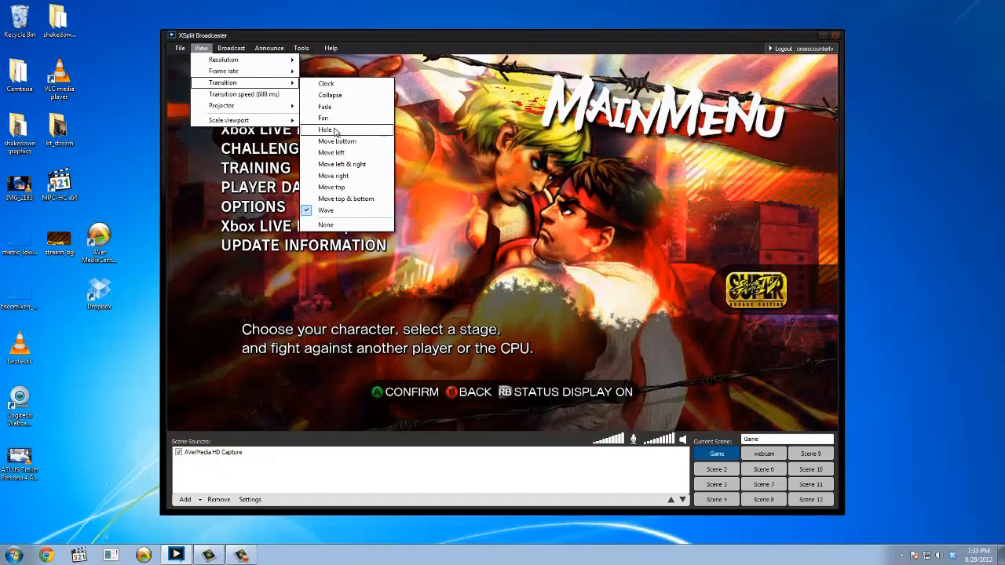
click(335, 131)
click(760, 455)
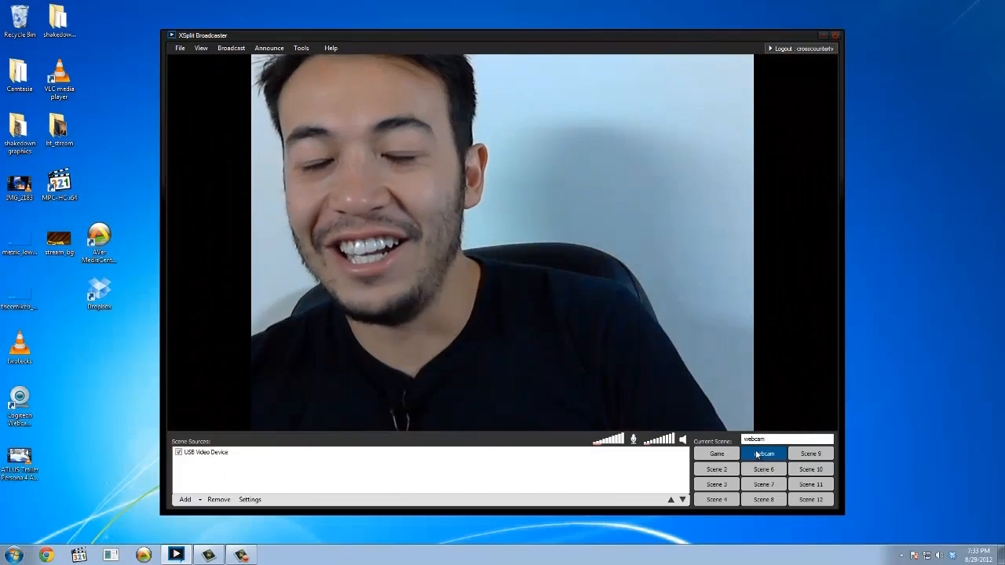
click(809, 456)
Set the transition speed to 1200 ms and preview it by switching to the webcam scene and Scene 9.
click(201, 48)
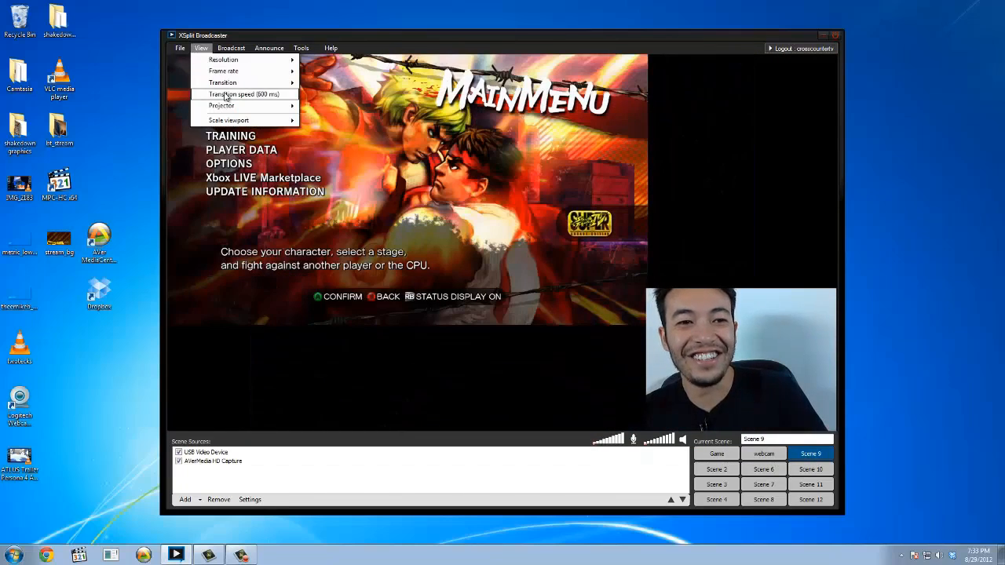
click(224, 94)
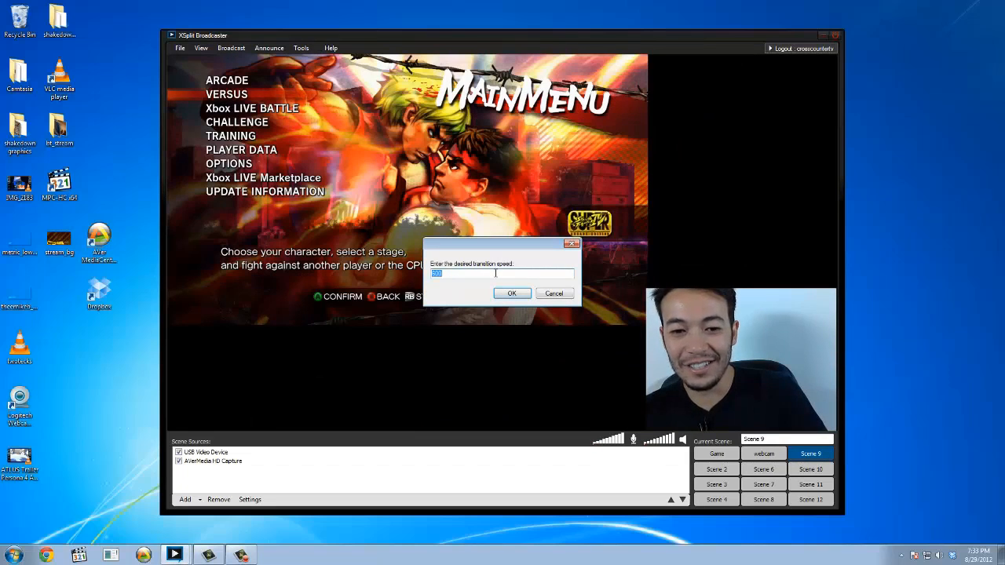
key(ctrl+1)
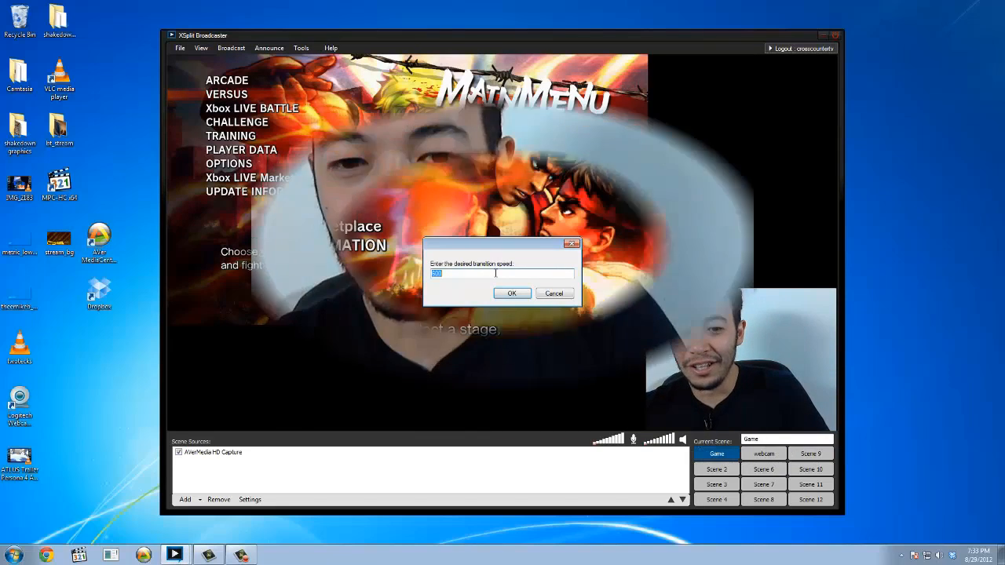
text(0)
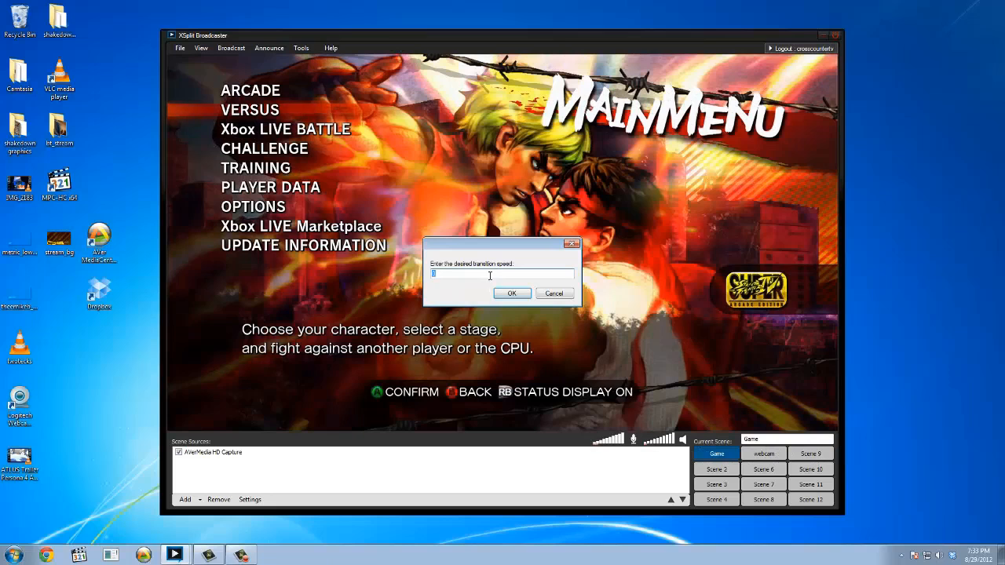
click(511, 294)
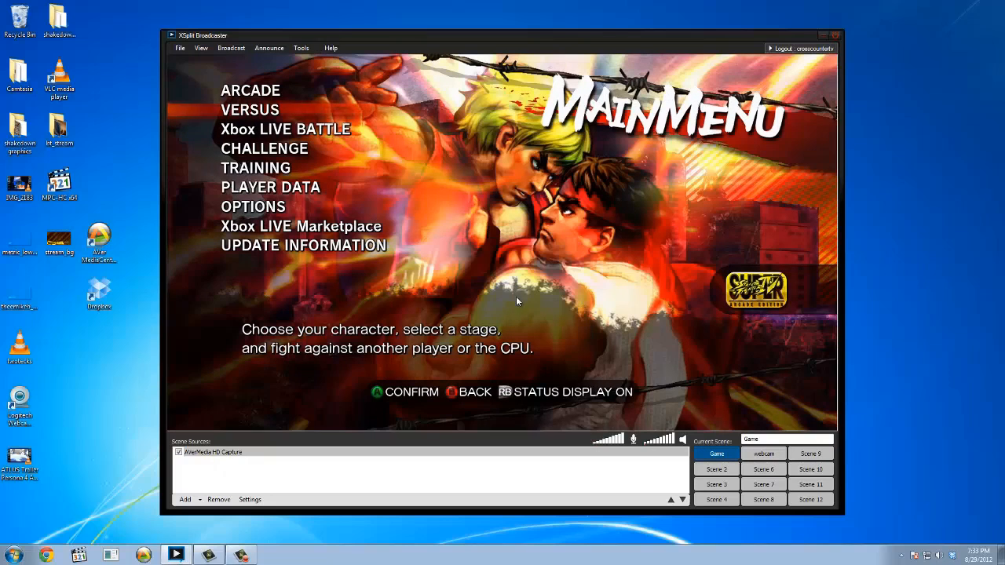
click(766, 454)
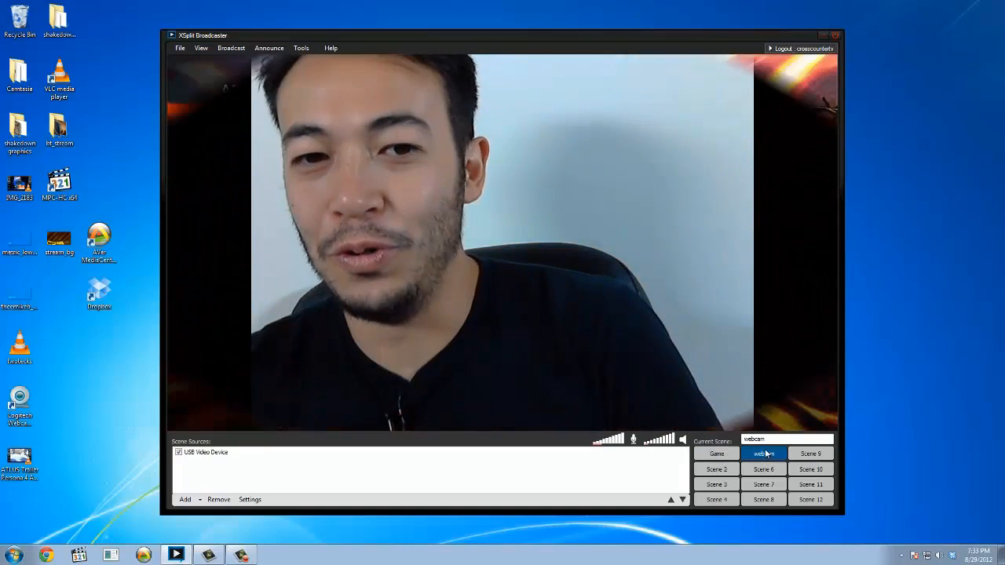
click(810, 454)
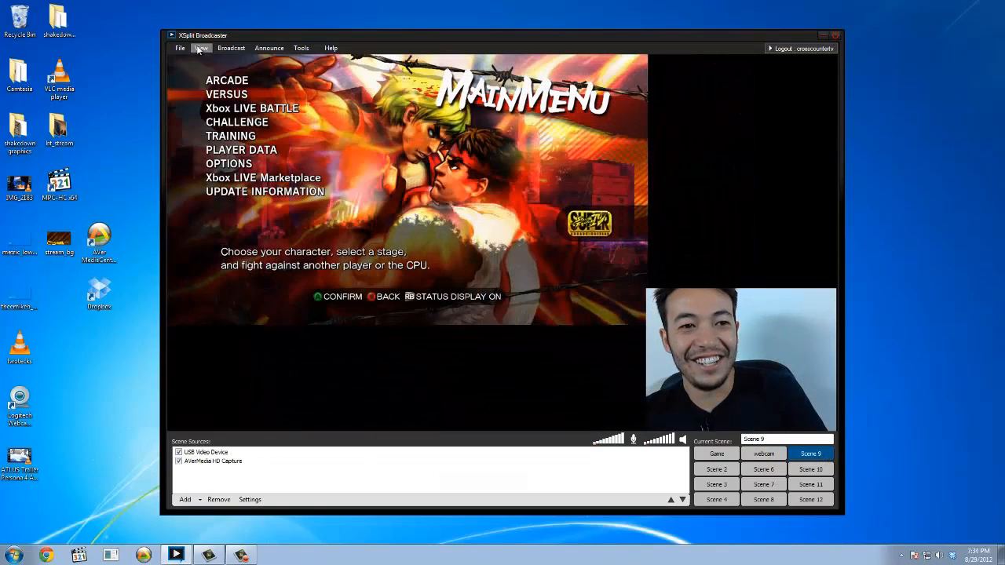
Set the scene transition to None and test it by cycling through the webcam, Game and Scene 9 scenes.
click(201, 47)
mouse_move(223, 86)
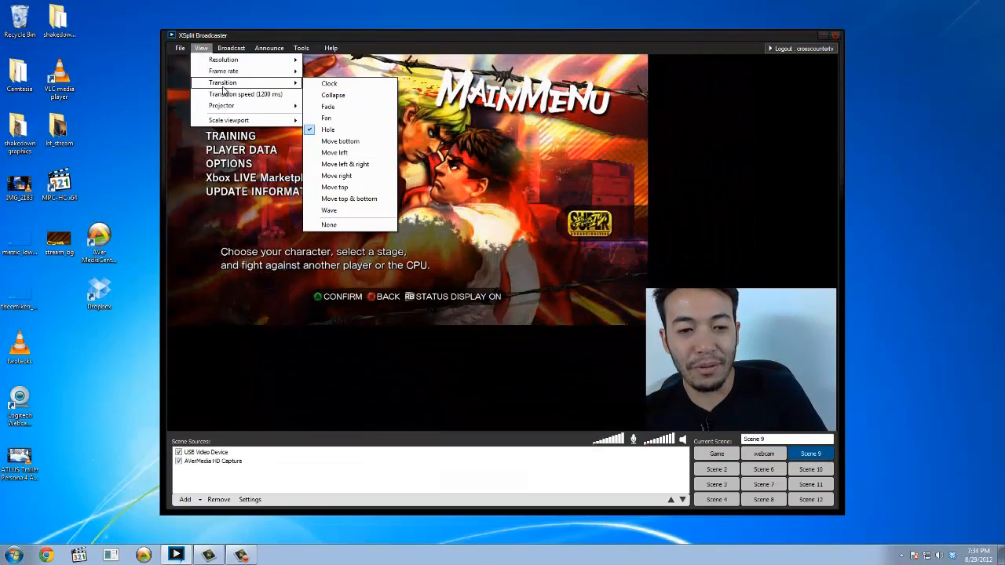
click(329, 225)
click(765, 456)
click(724, 456)
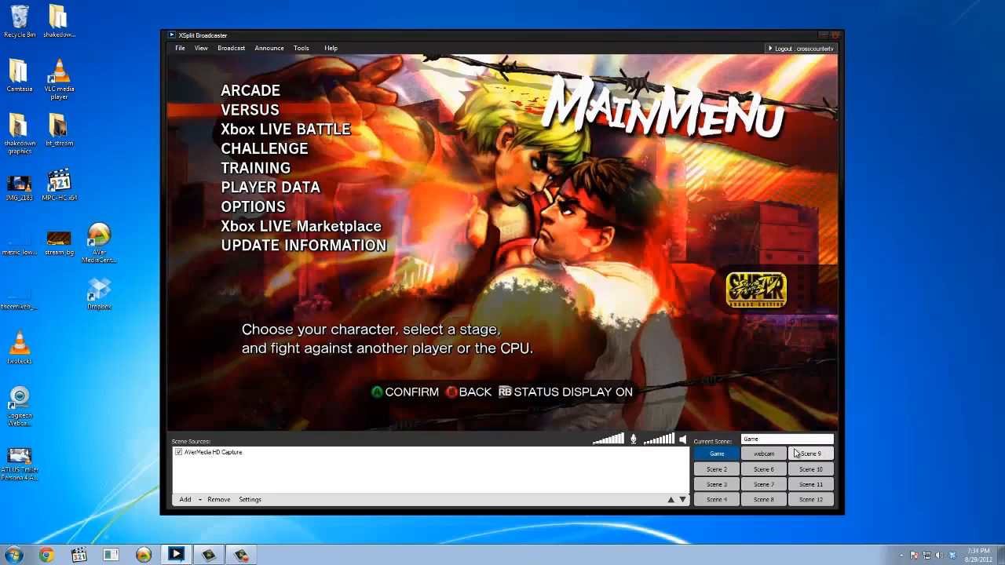
click(796, 454)
click(769, 457)
click(729, 455)
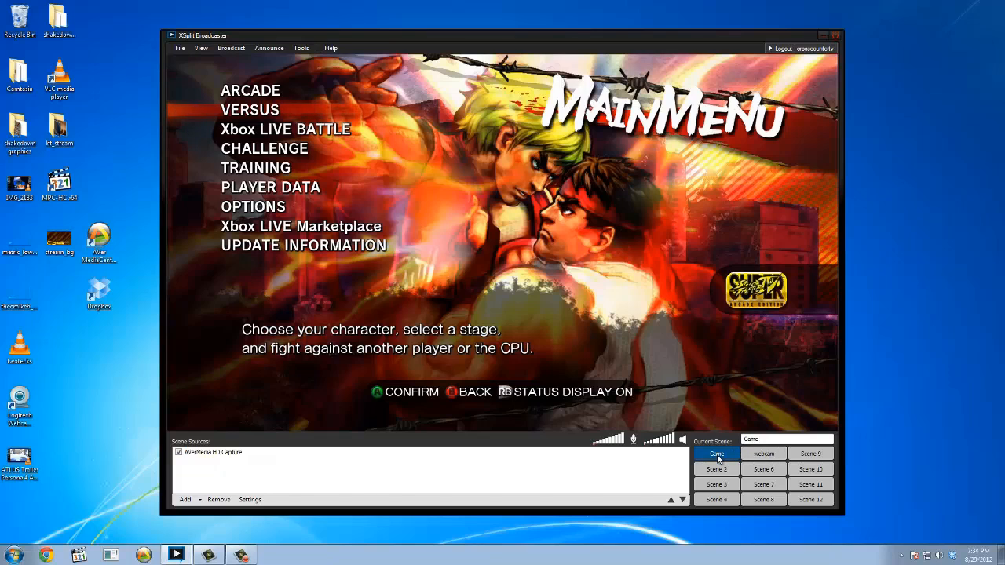
Rename Scene 9 as Game + Webcam and switch between it and the Game scene.
click(804, 456)
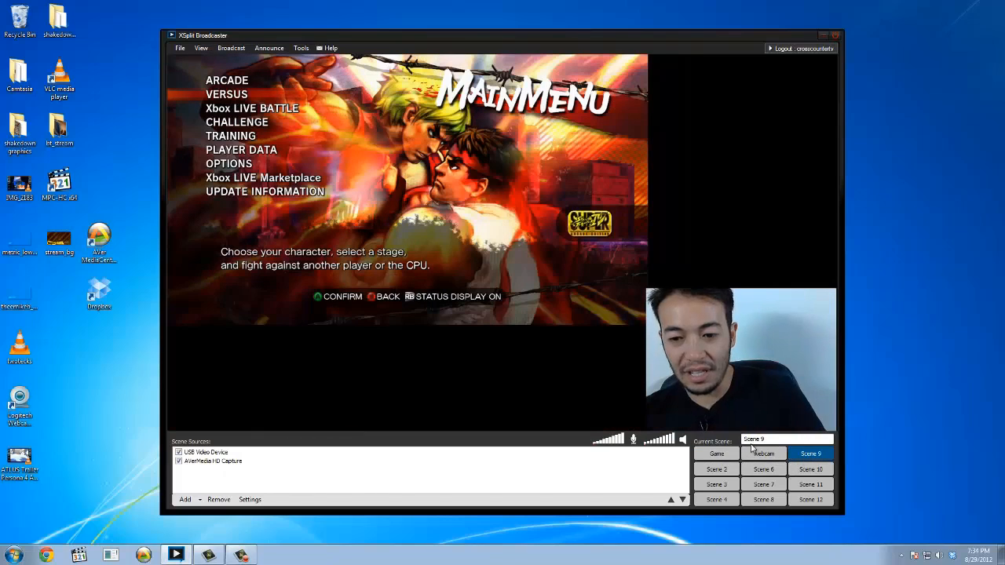
click(694, 427)
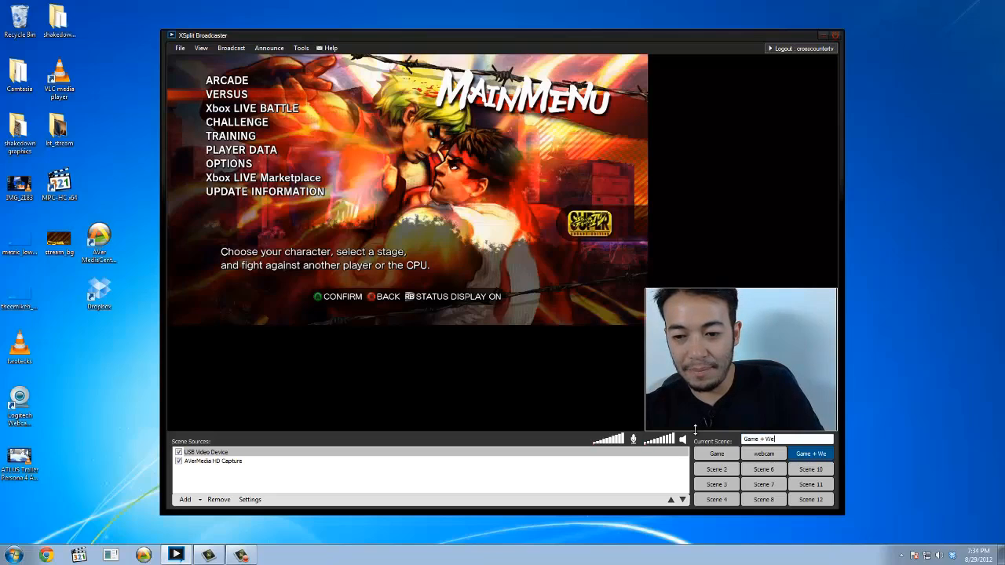
click(724, 458)
click(803, 456)
click(728, 459)
click(801, 456)
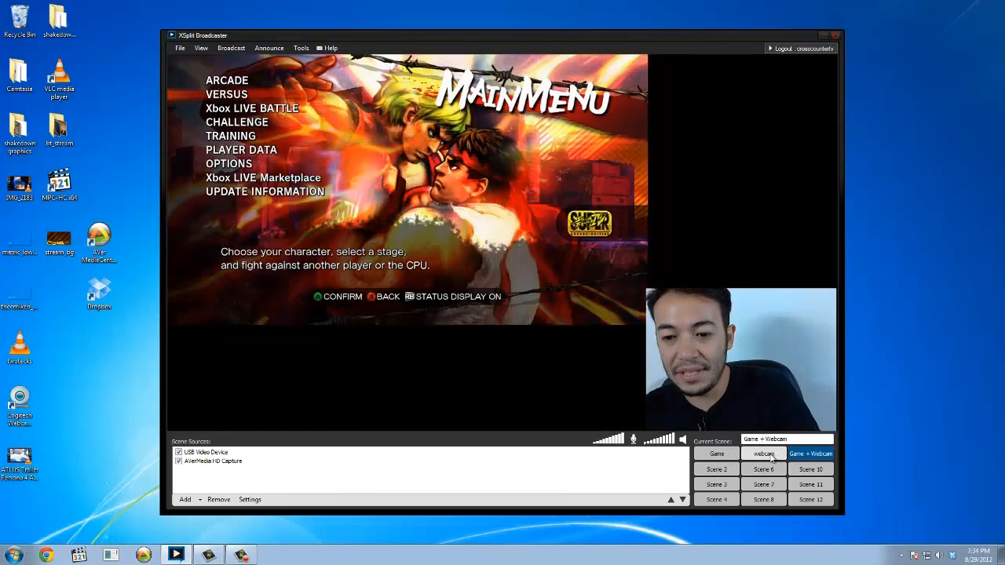
Add the second listed AVerMedia HD Capture as a camera source in the webcam scene and select it among the scene's sources.
click(768, 457)
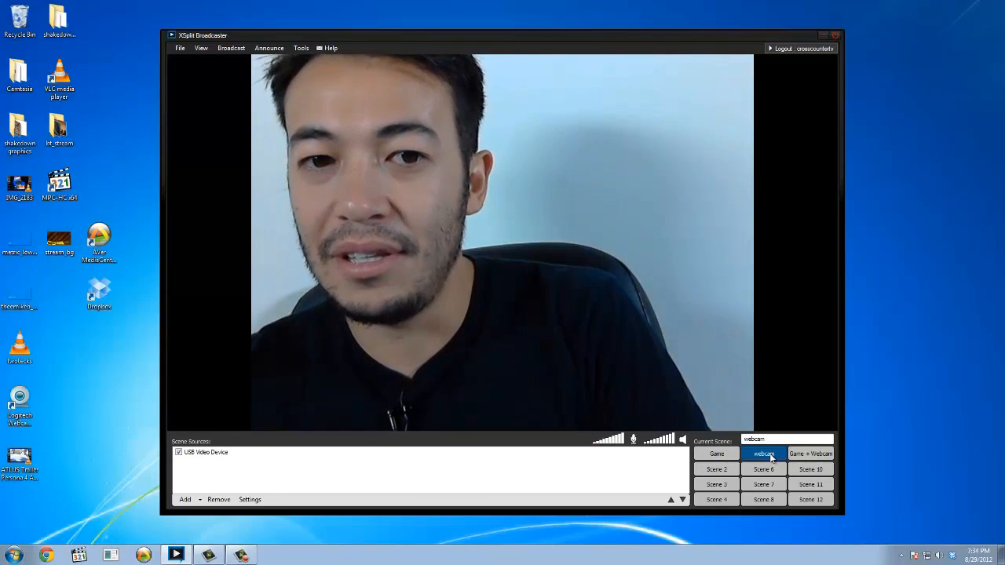
click(185, 499)
click(232, 445)
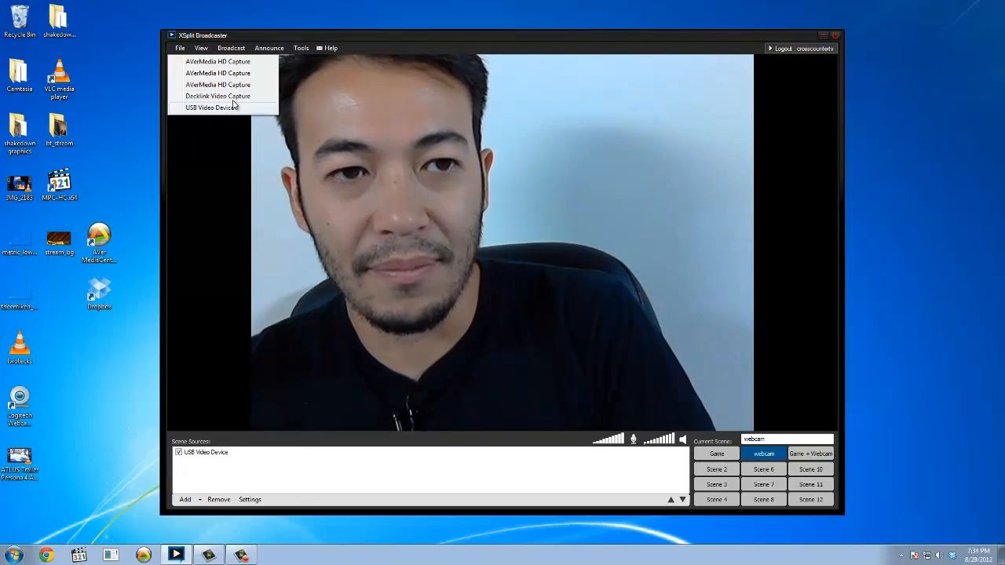
click(227, 71)
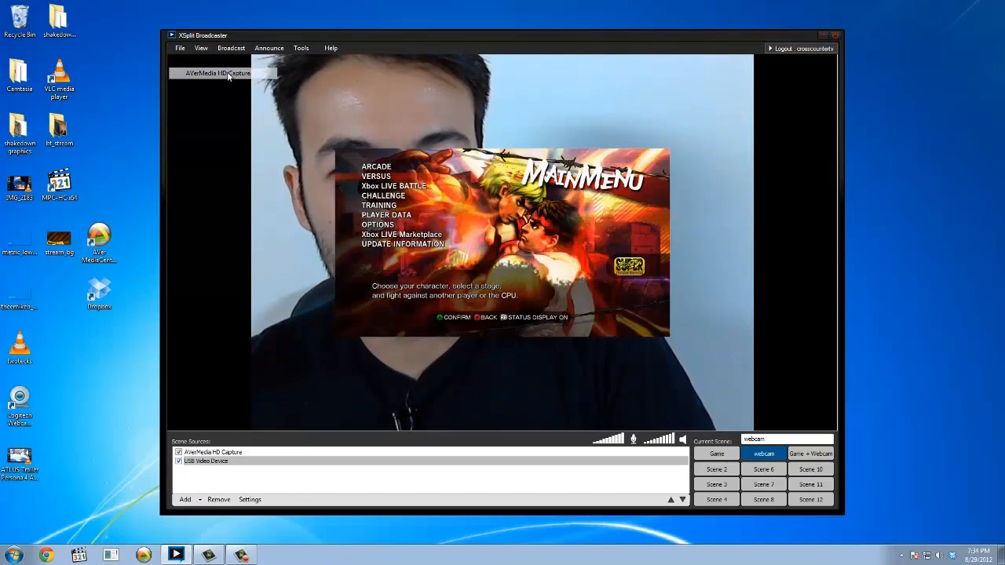
click(234, 454)
drag(232, 461, 233, 465)
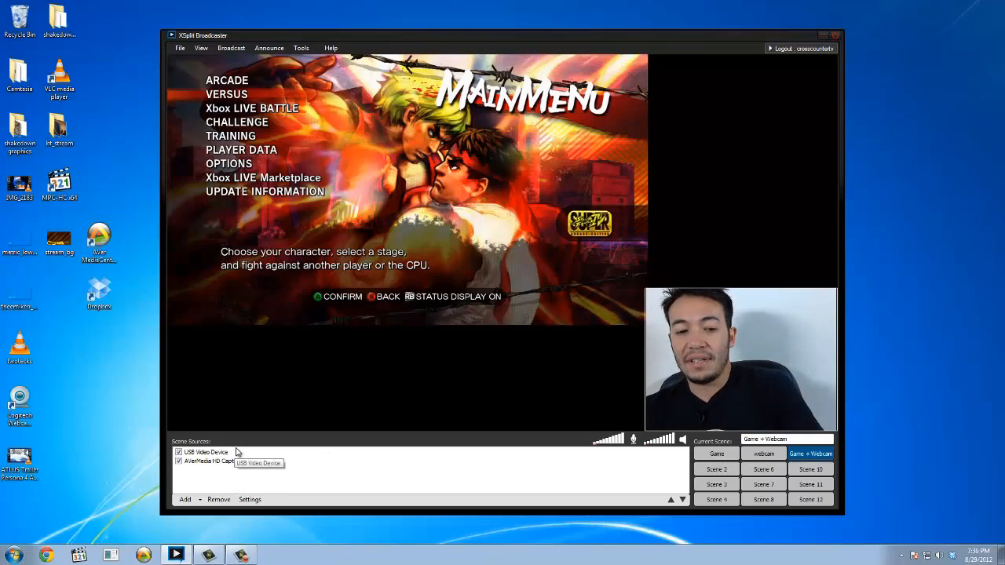
Add the image stream_bg.jpg from the Desktop as a media file source in the Game + Webcam scene.
click(201, 500)
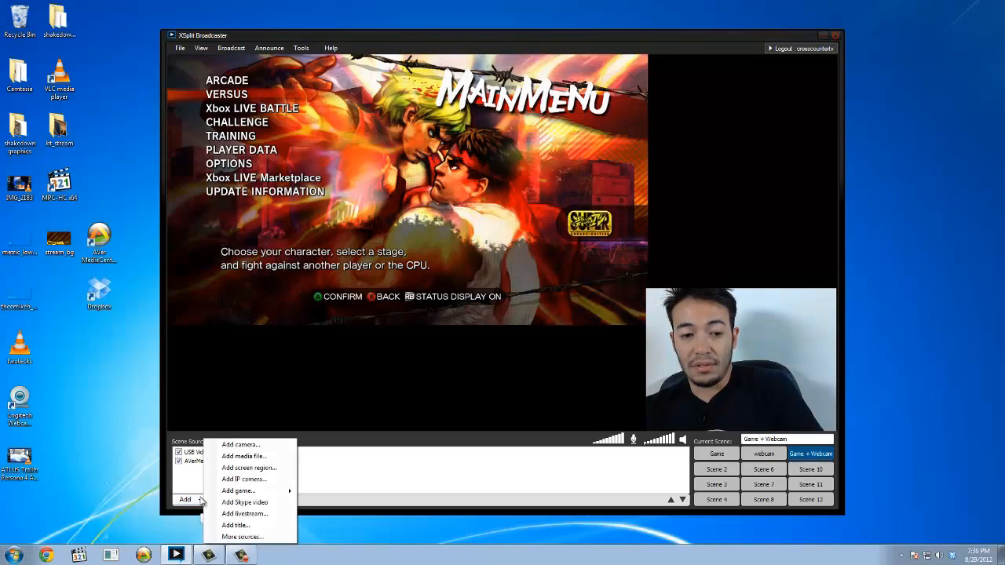
click(240, 457)
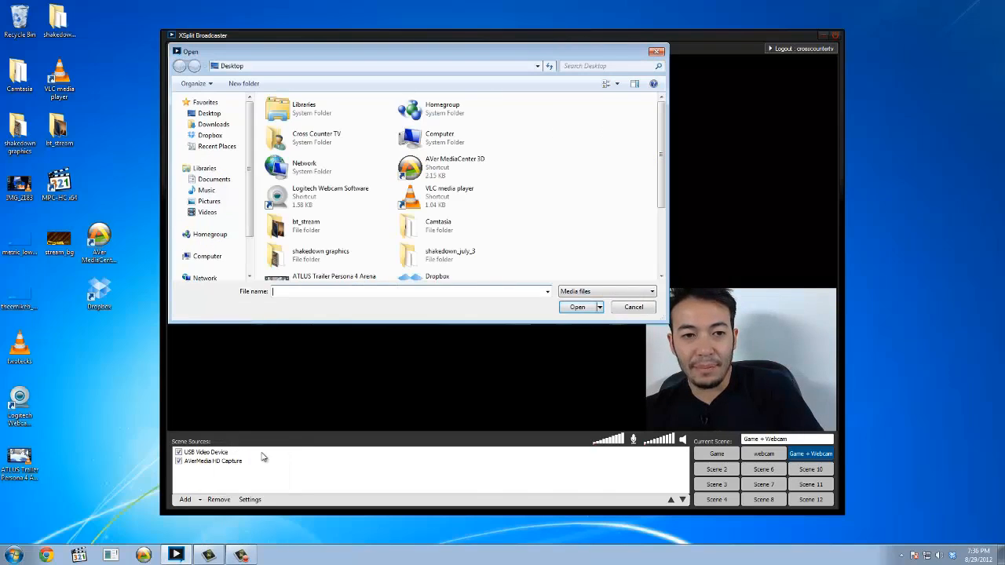
click(659, 251)
double_click(480, 234)
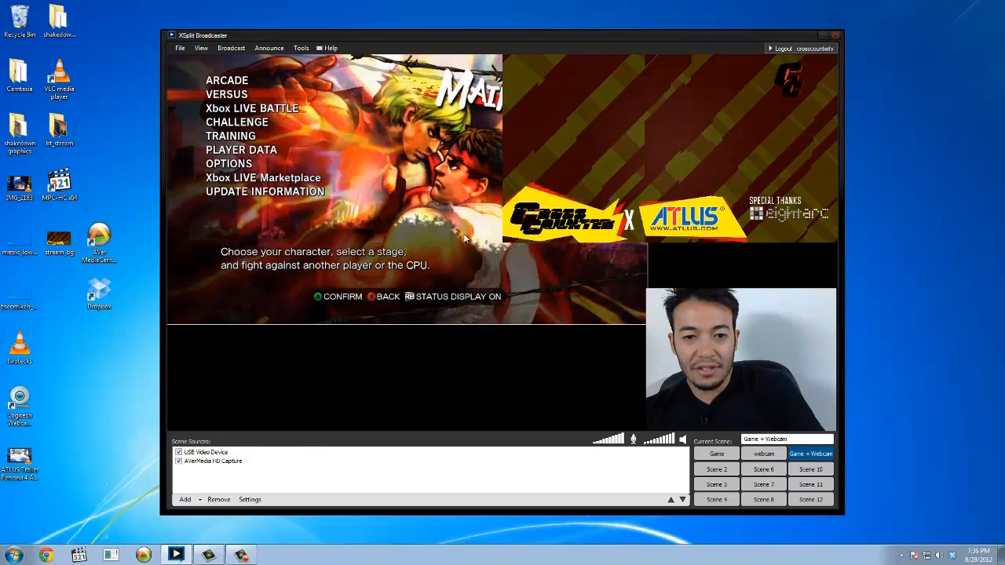
Enlarge the stream_bg.jpg image to fill the whole scene and place it behind the webcam and game capture as the last source.
drag(714, 185, 750, 169)
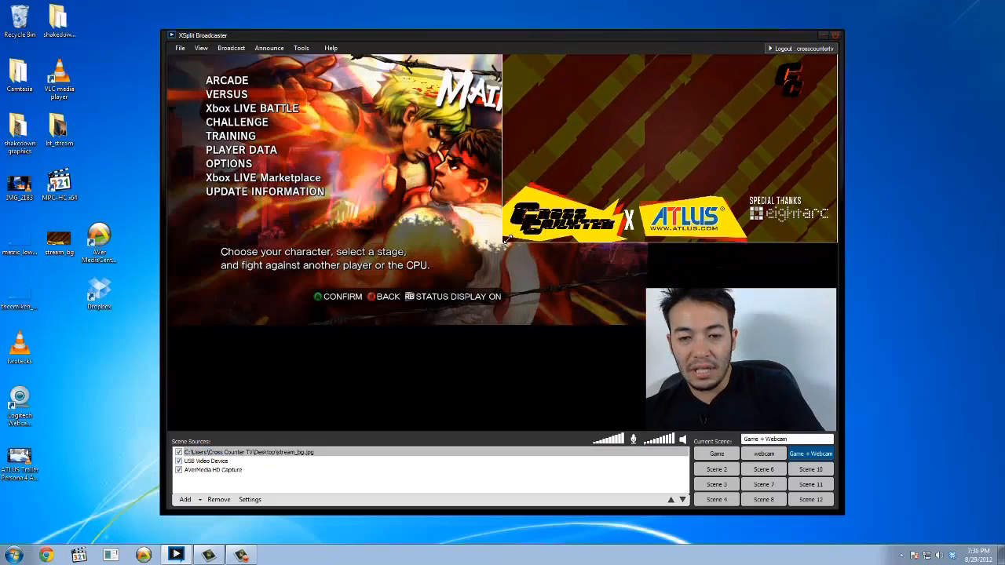
drag(506, 240, 36, 551)
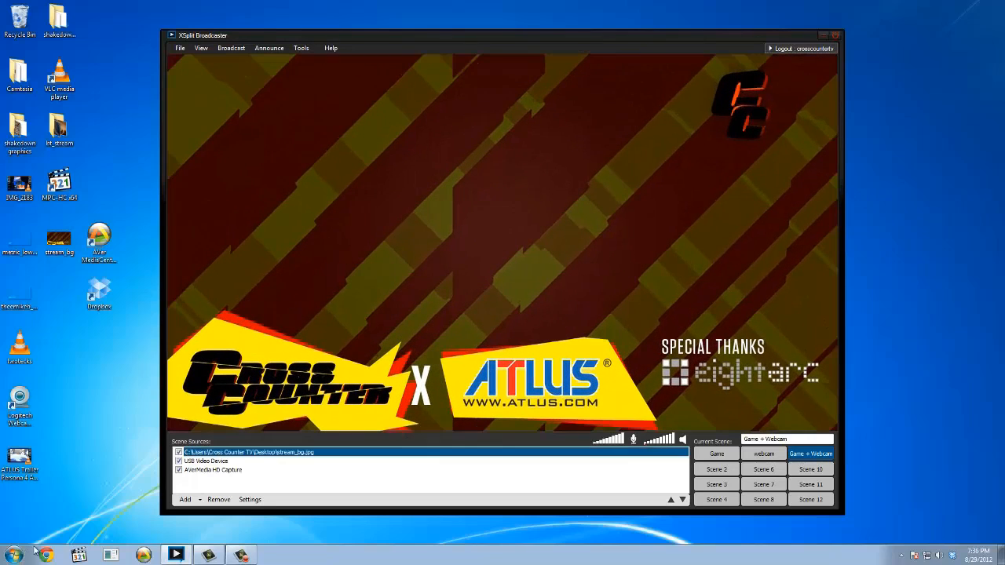
drag(210, 455, 203, 479)
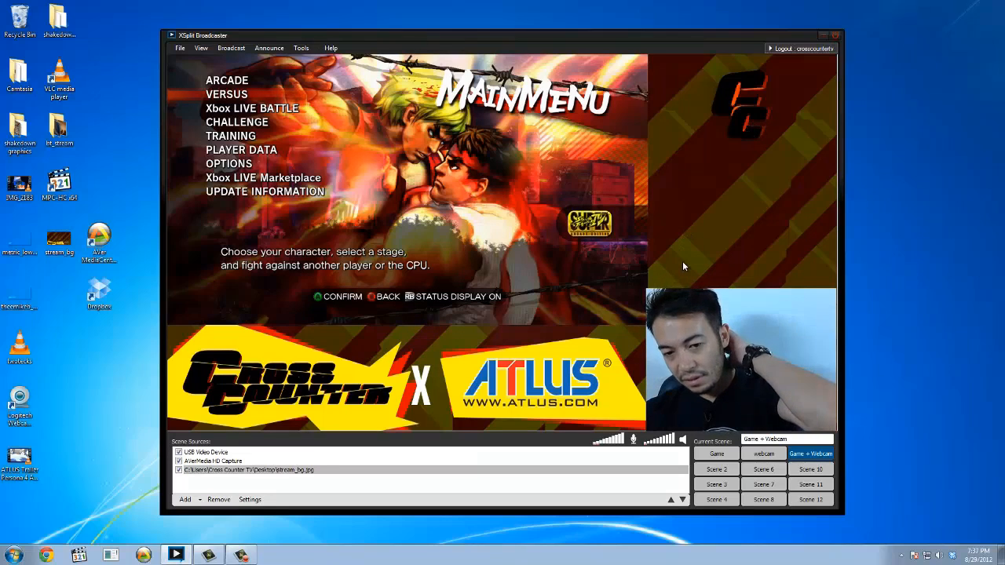
click(218, 469)
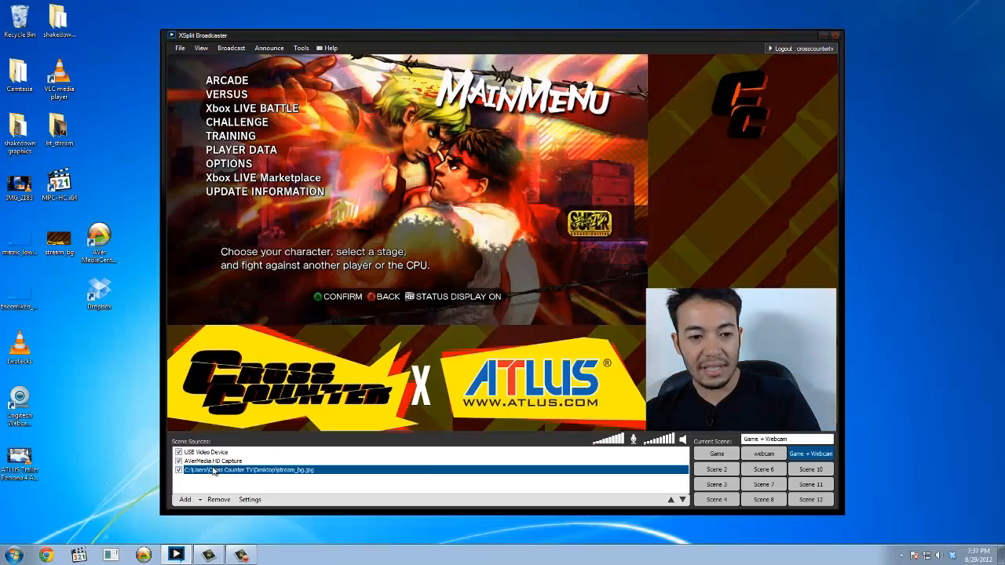
Add a title reading "Coming up next: Moar Persona" to the Game + Webcam scene, using bold Calibri.
click(185, 500)
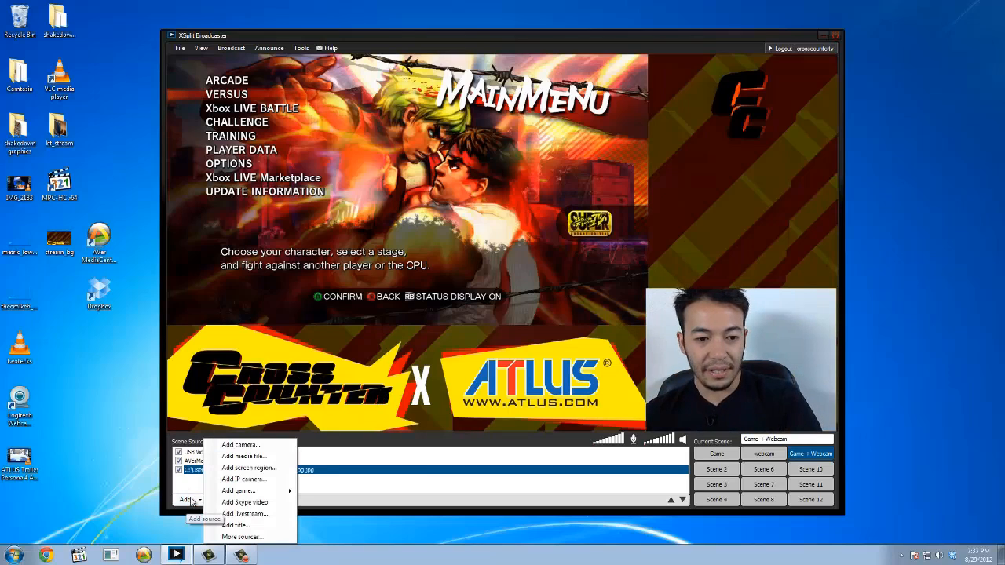
click(261, 529)
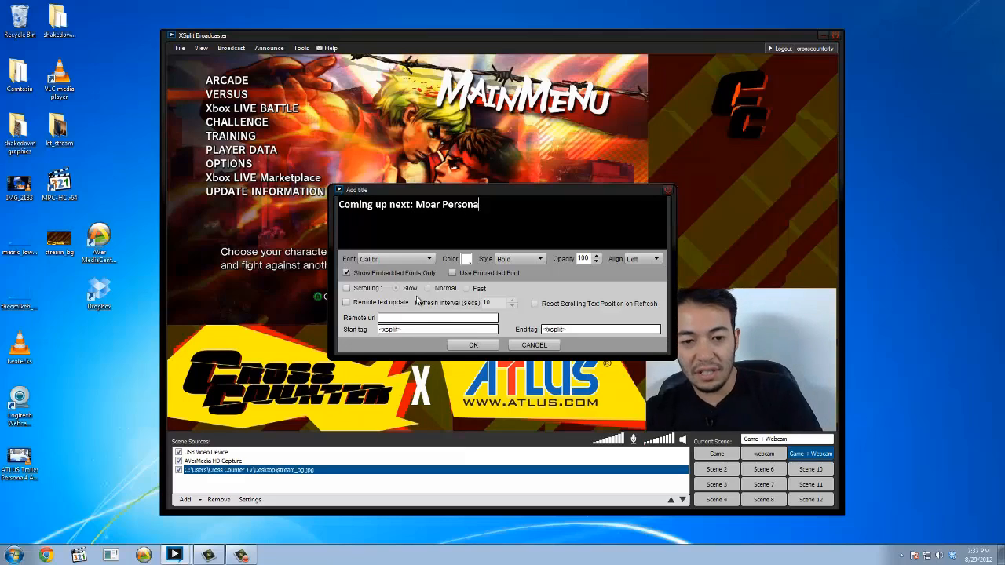
click(471, 347)
Shrink the title to fit the column beside the game capture and position it just below the CC logo.
drag(429, 310, 754, 154)
drag(507, 239, 640, 67)
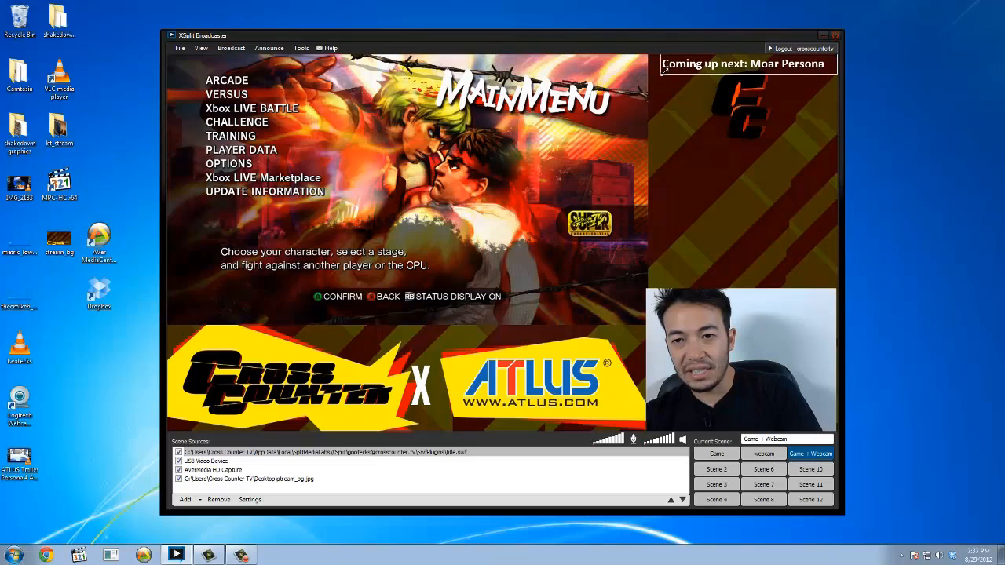
drag(711, 71, 718, 157)
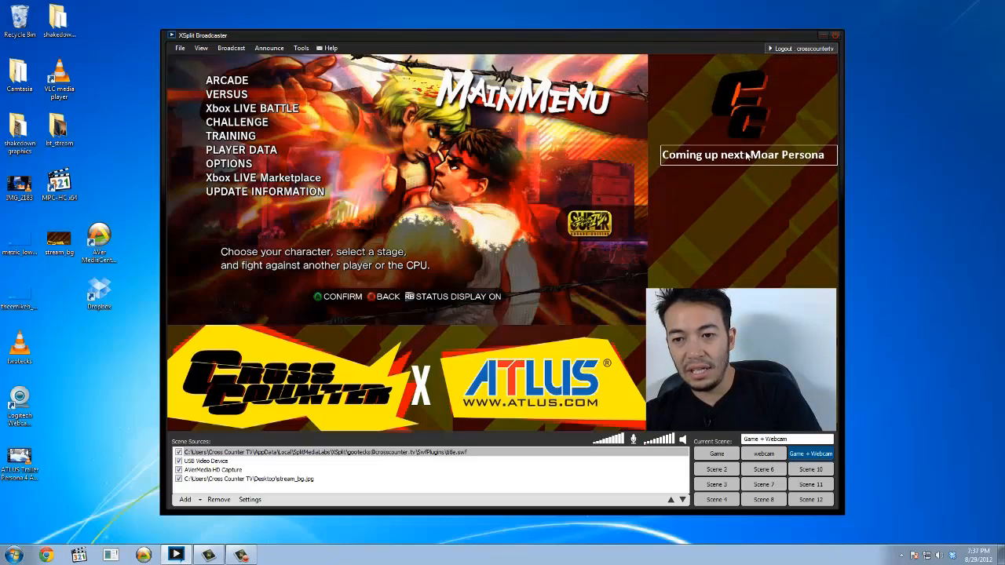
Preview the webcam and Game scenes, return to Game + Webcam and select its title.
click(764, 454)
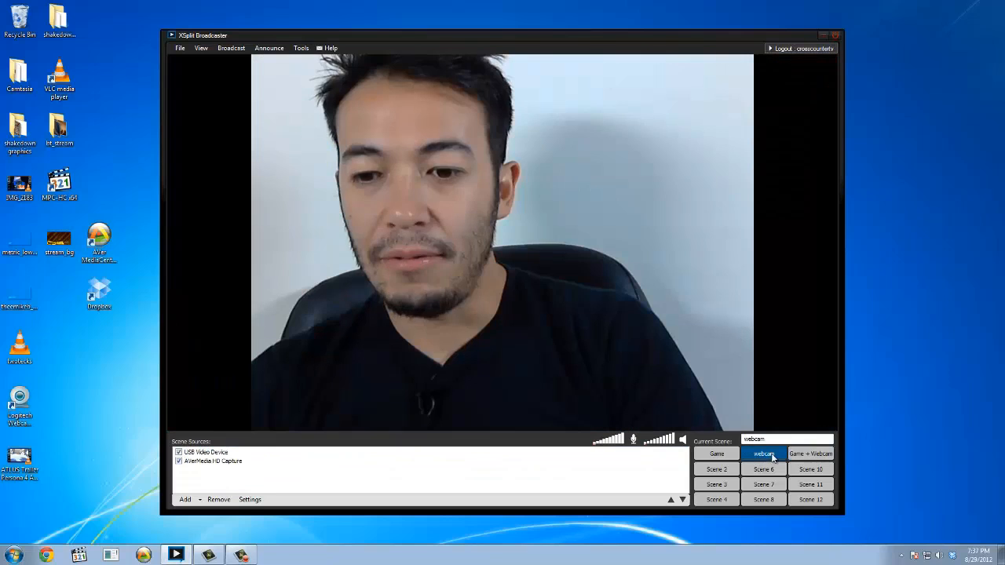
click(716, 454)
click(811, 454)
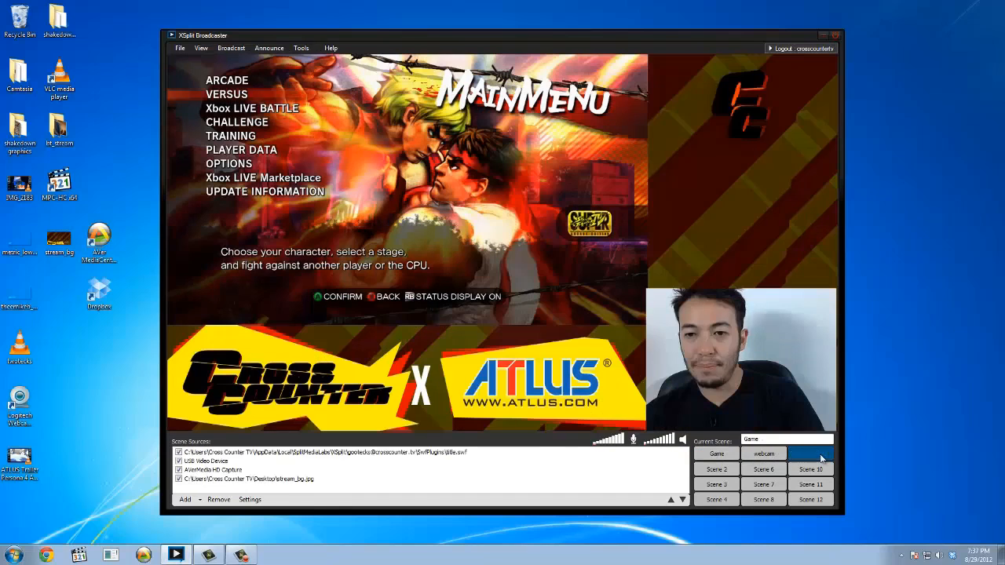
click(724, 151)
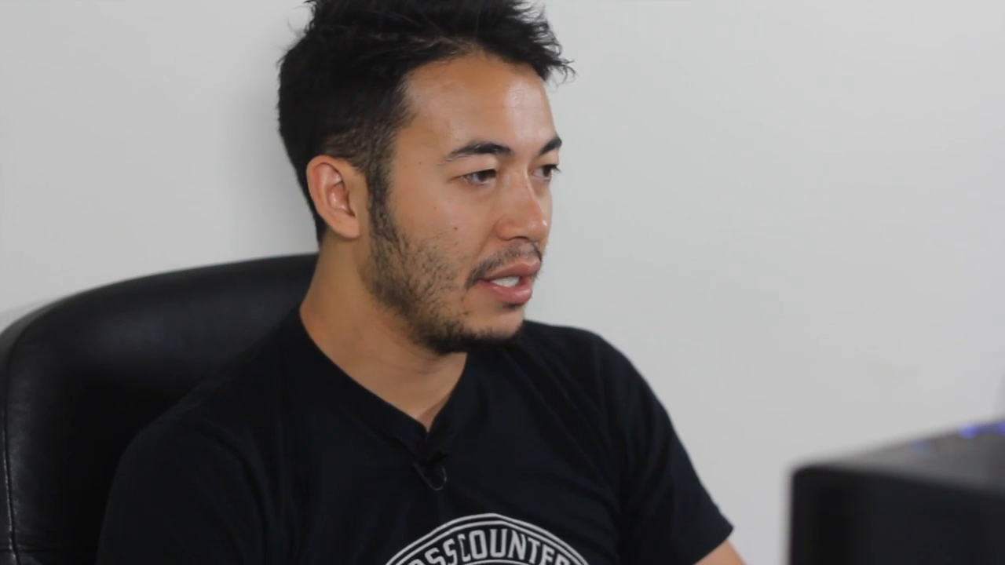
Choose Line In (Realtek High Definition Audio) as the microphone in the general settings and accept the dialog.
click(301, 48)
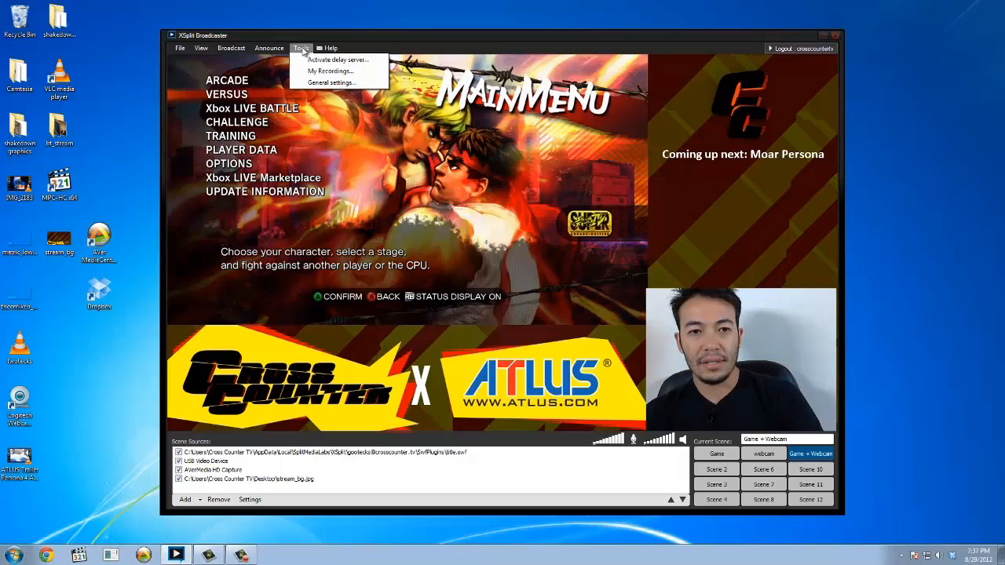
click(319, 84)
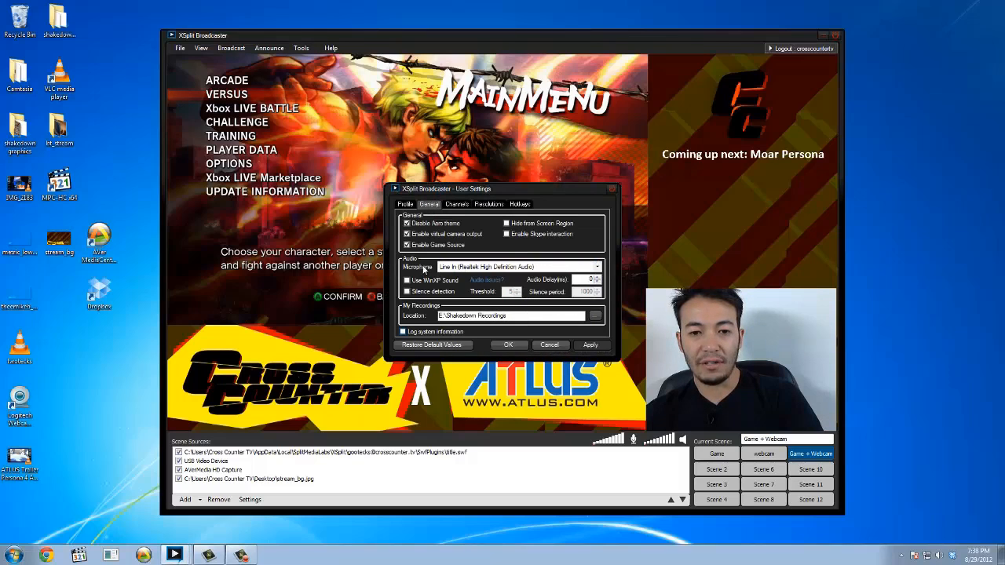
click(453, 269)
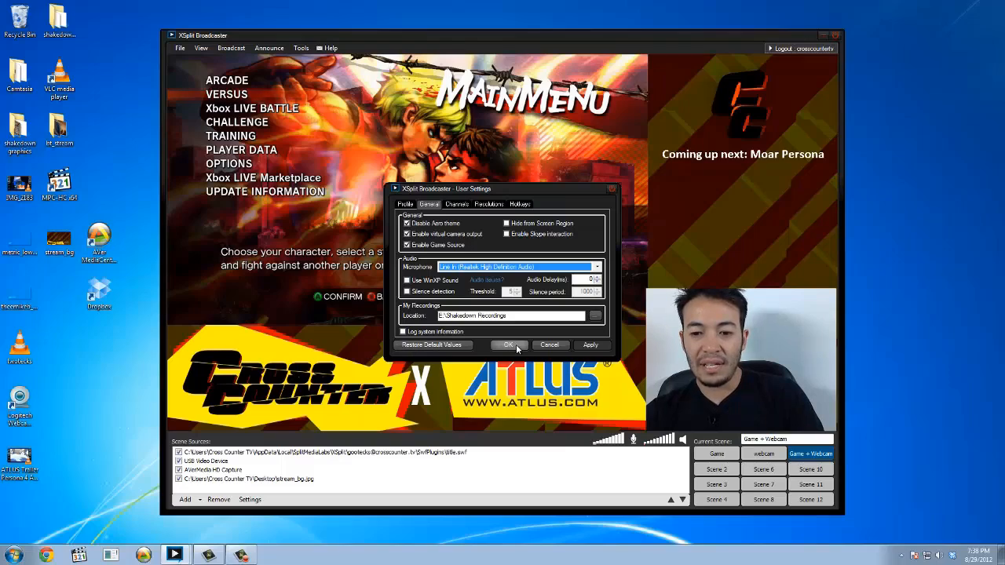
click(516, 343)
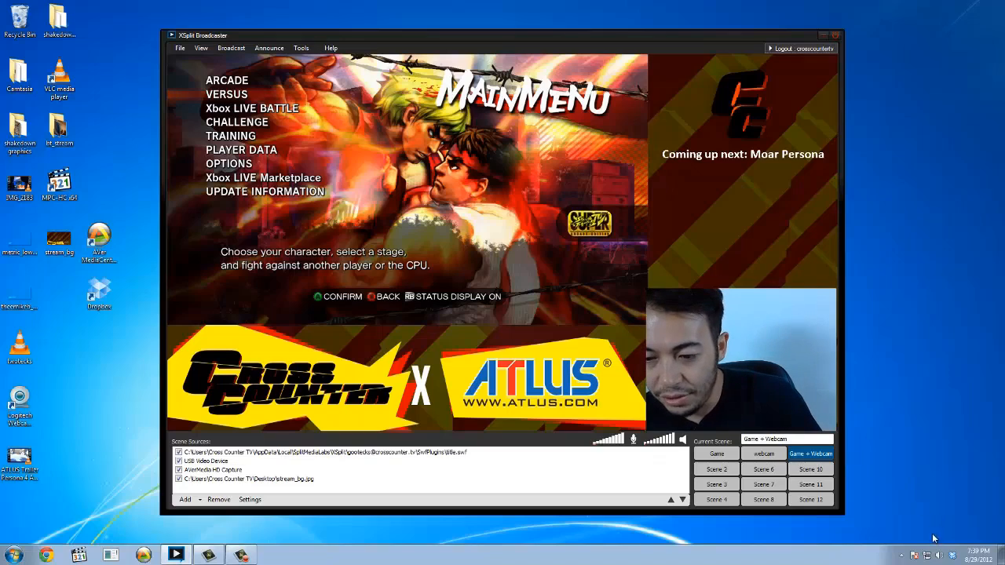
Turn off "Listen to this device" for the Realtek Line In in the Windows recording devices and close the sound settings.
right_click(940, 556)
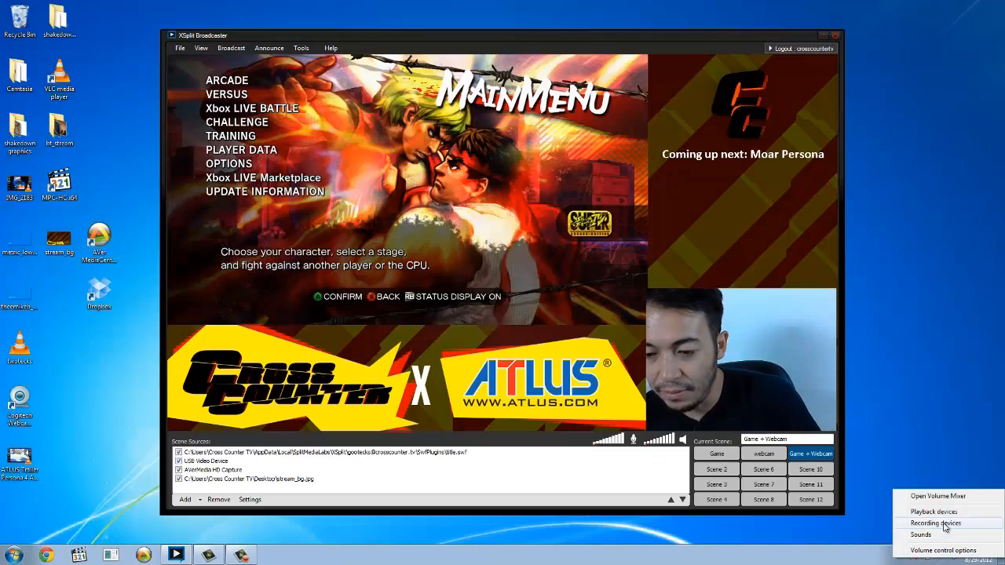
click(947, 525)
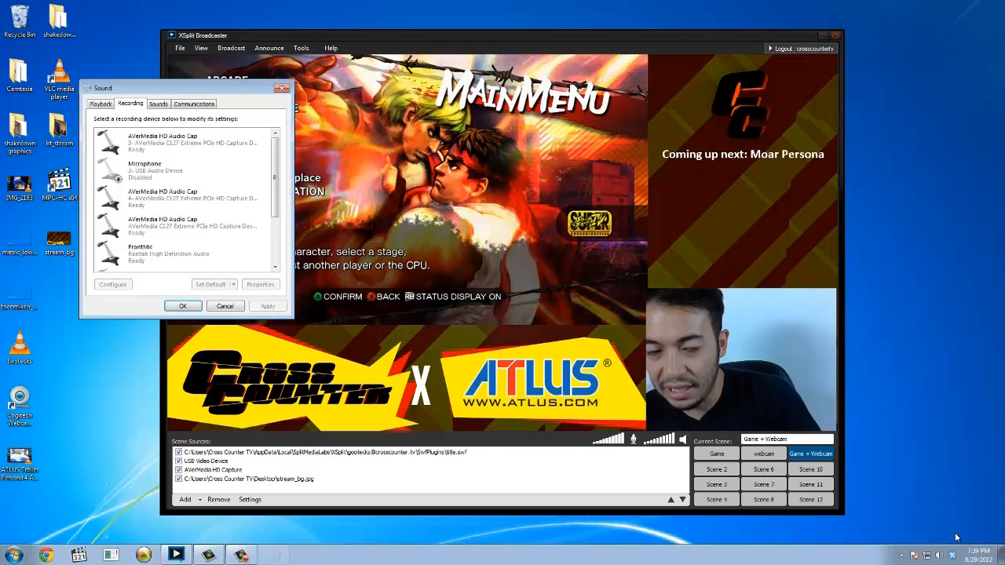
scroll(259, 210, down, 3)
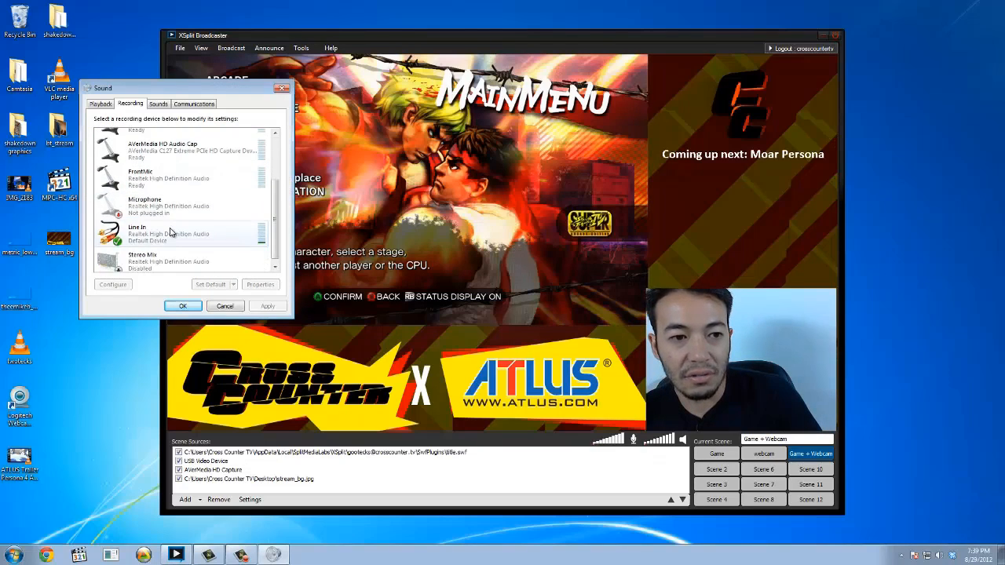
click(197, 229)
double_click(196, 229)
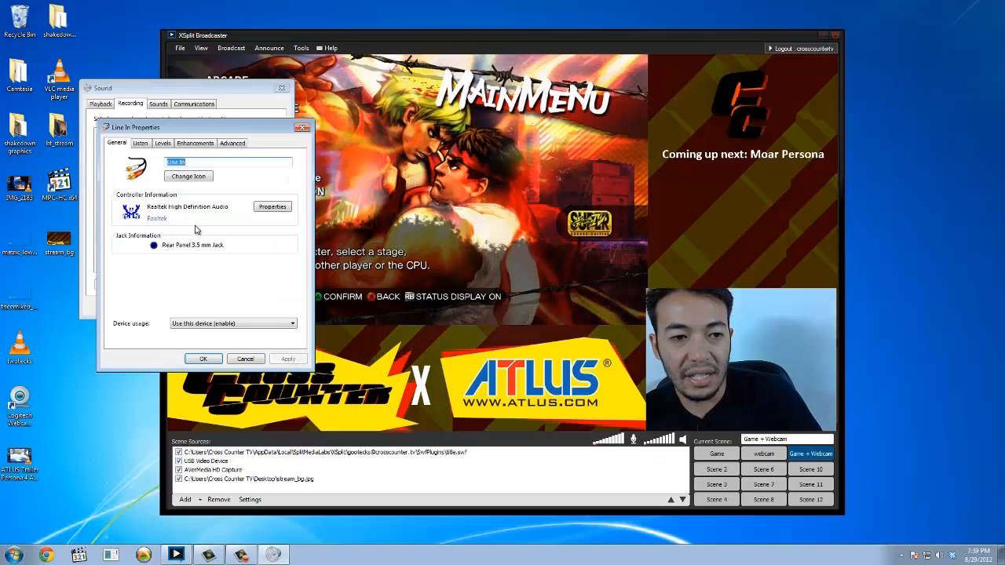
click(141, 143)
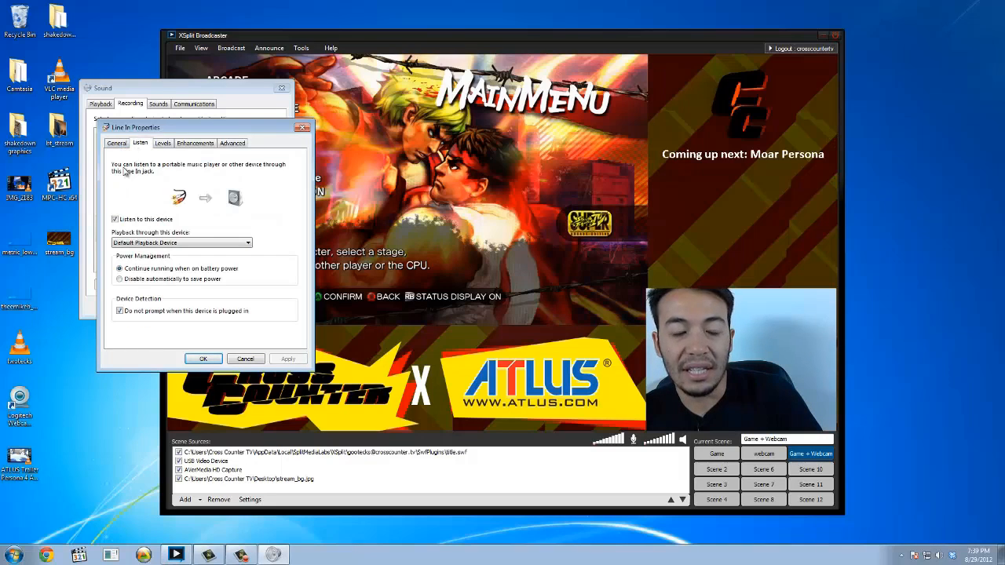
click(148, 220)
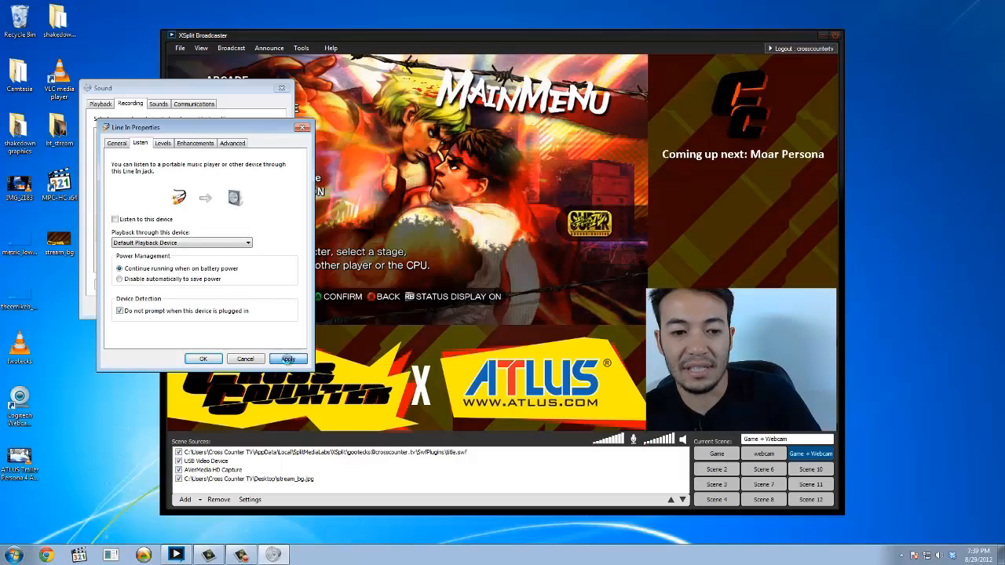
click(202, 358)
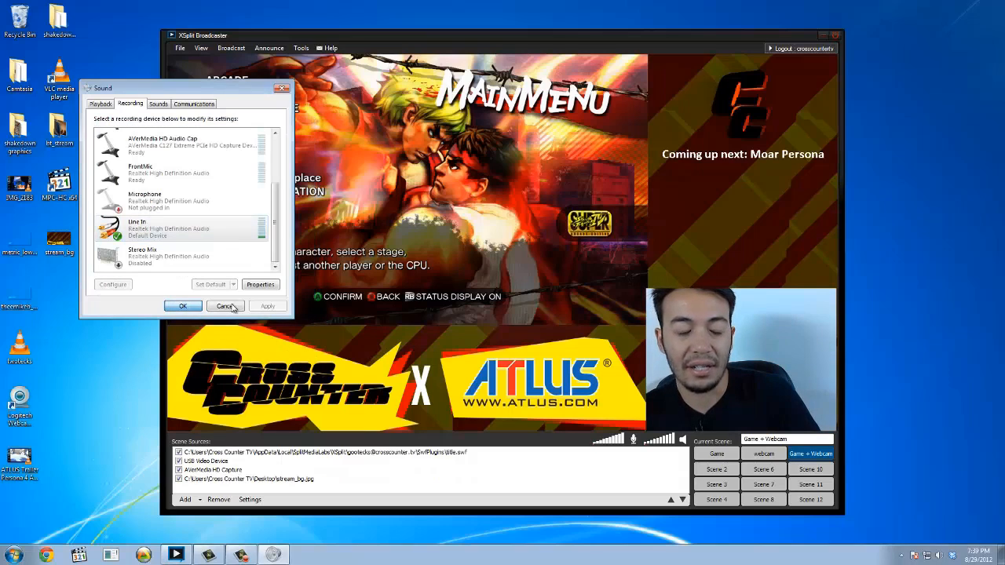
click(226, 306)
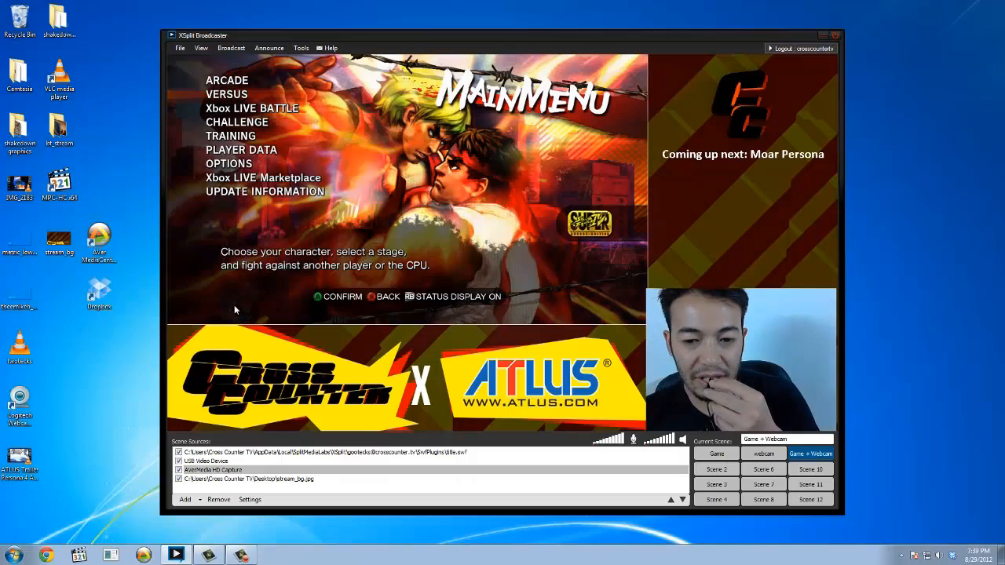
Switch to the webcam scene and on to the Game scene, and start a local recording.
click(520, 461)
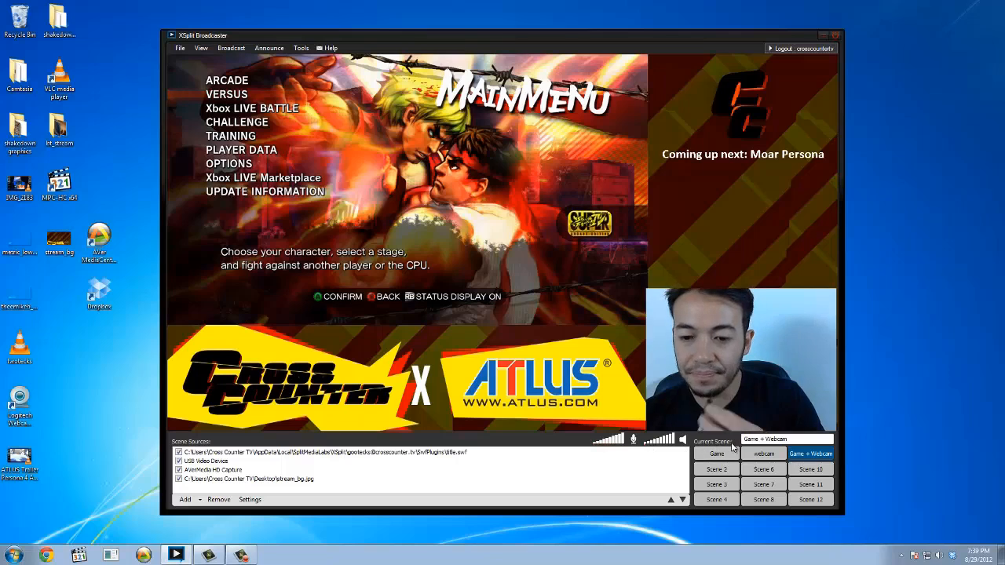
click(774, 457)
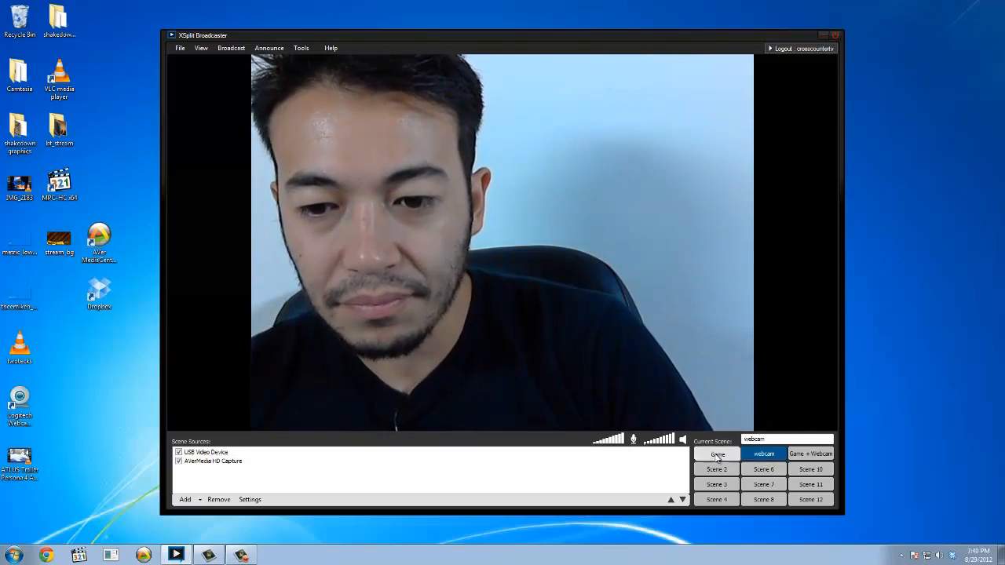
click(717, 454)
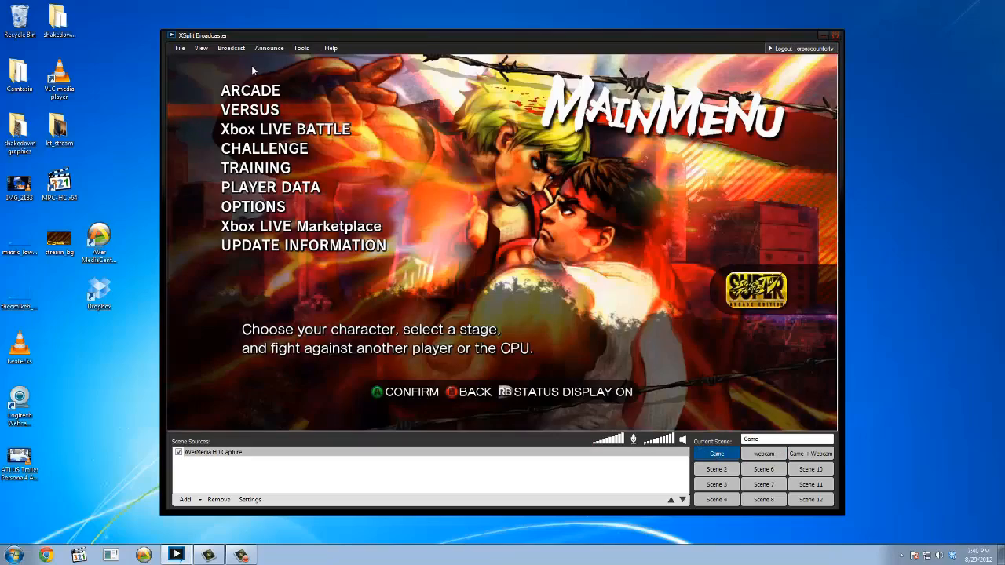
click(232, 49)
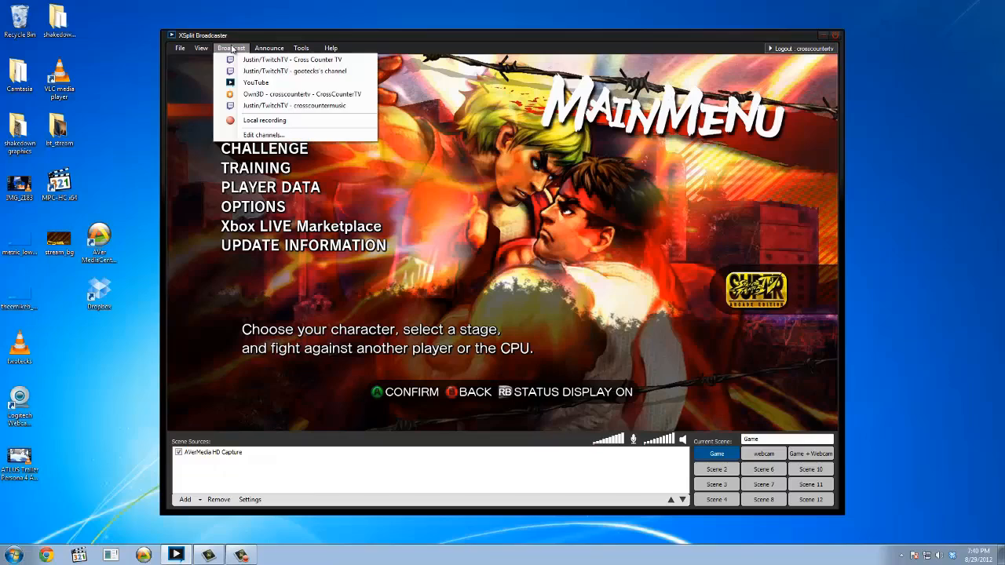
click(277, 122)
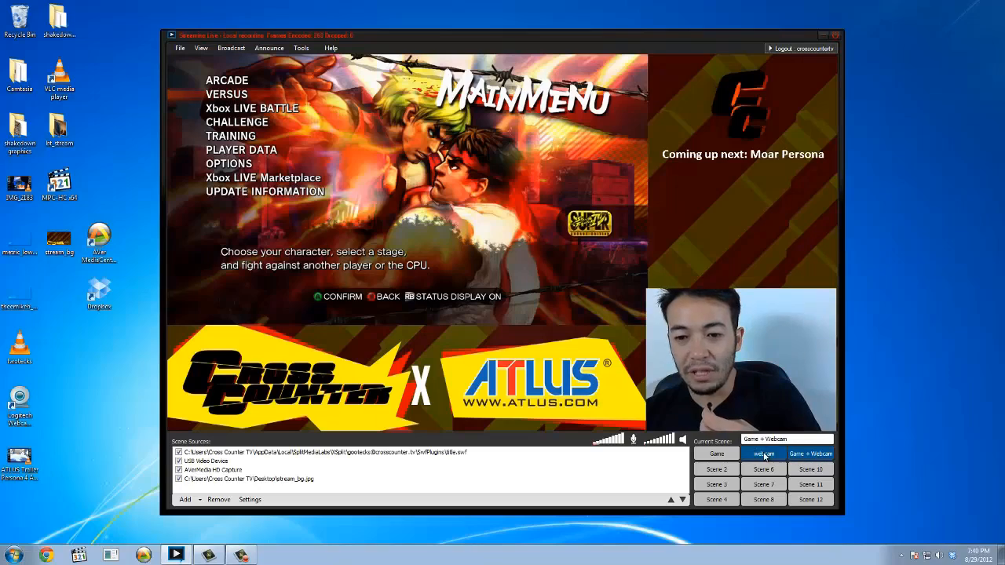
Cycle through the webcam, Game and Game + Webcam scenes while recording, ending on the webcam scene.
click(765, 457)
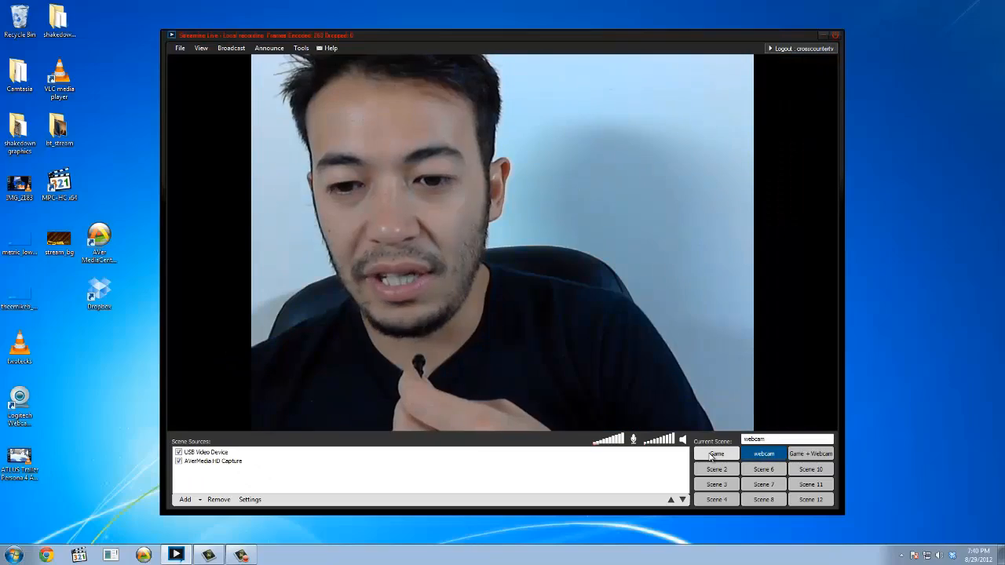
click(716, 457)
click(764, 457)
click(811, 457)
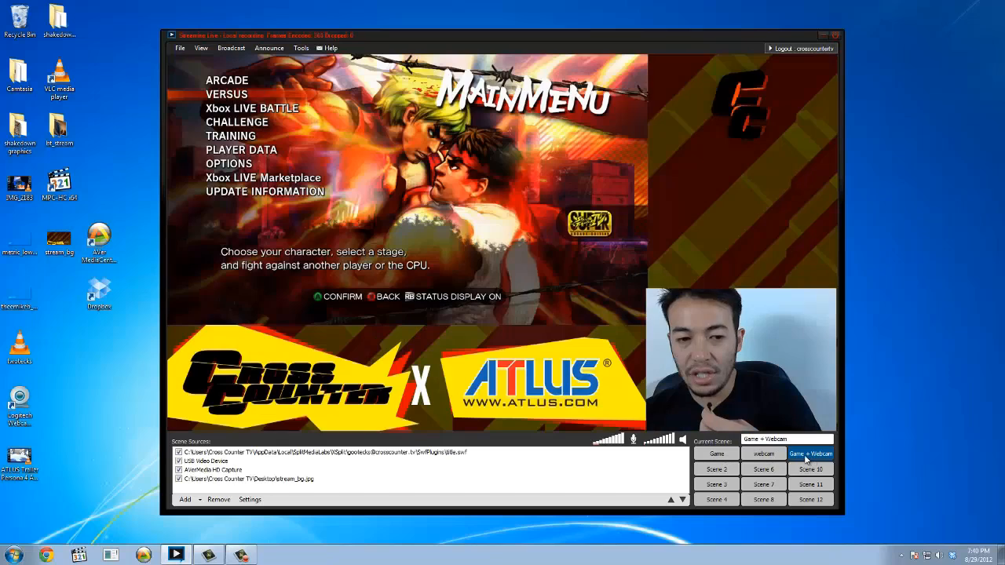
click(765, 455)
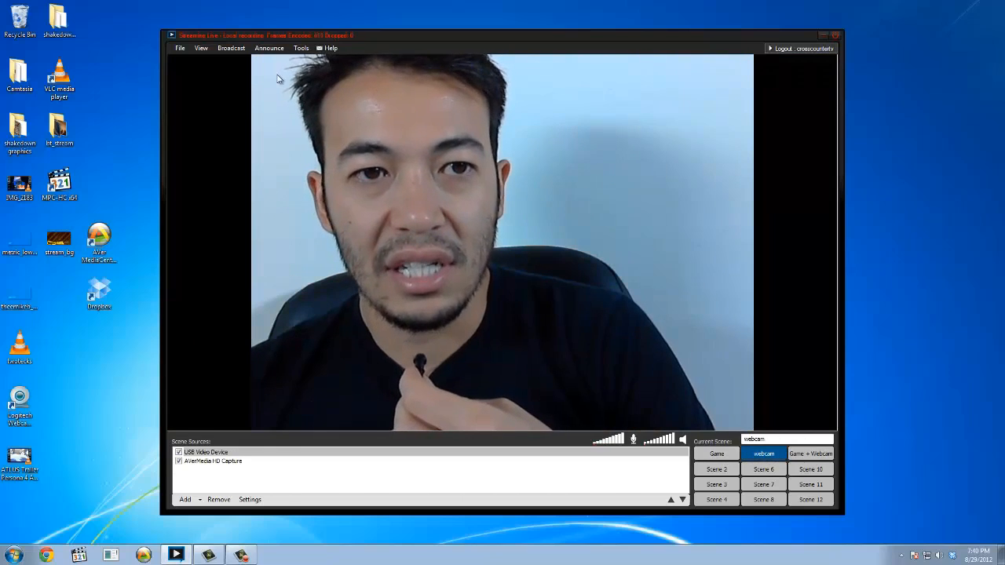
Stop the local recording and open the folder that holds the saved recordings.
click(227, 48)
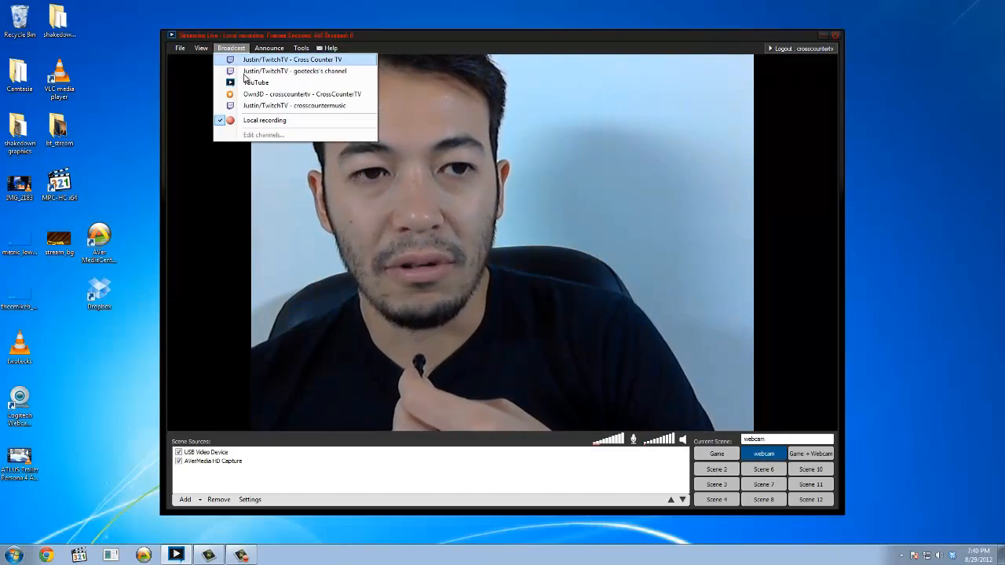
click(258, 122)
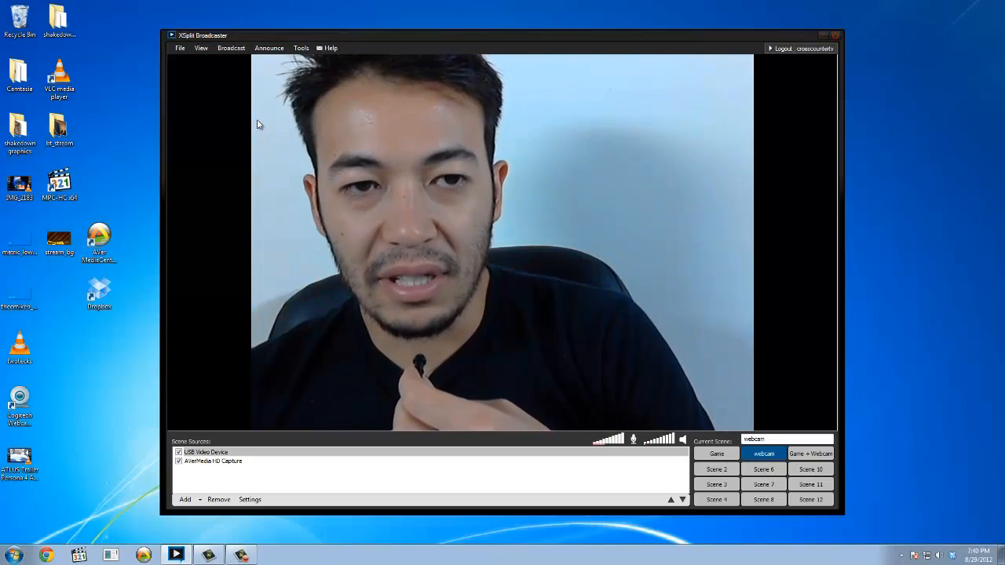
click(300, 49)
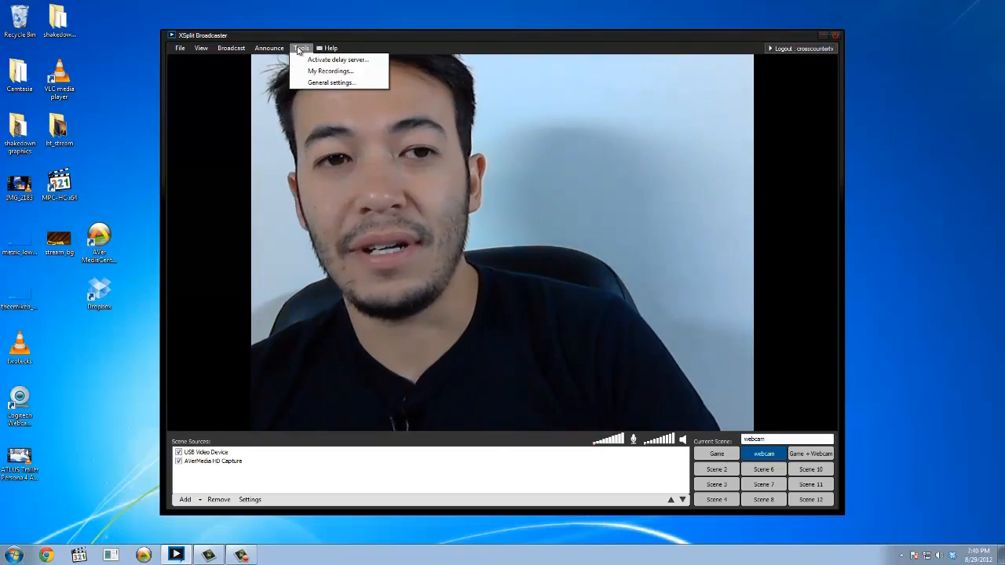
click(318, 71)
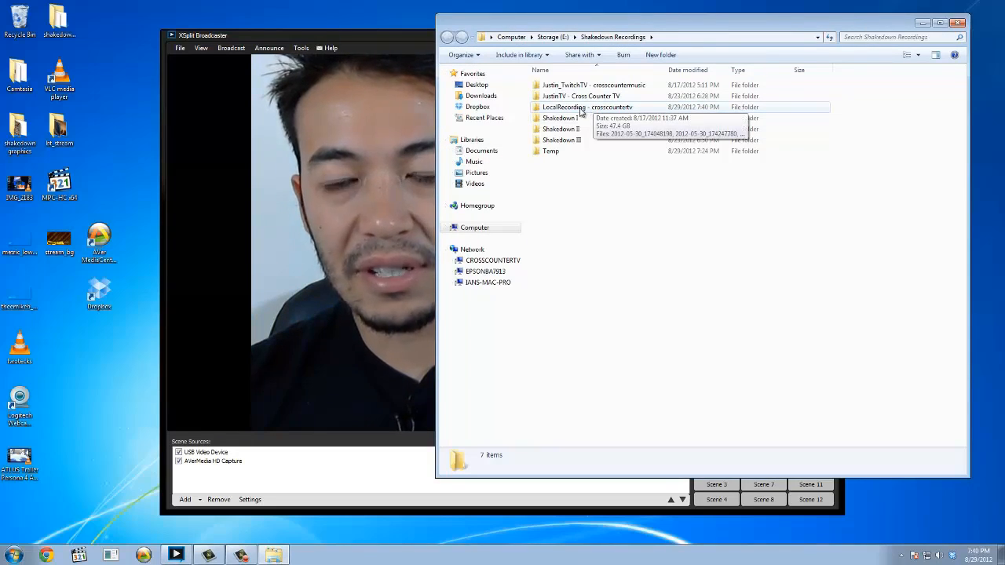
Play the newest recording, 2012-08-29_194026954, from the LocalRecording folder in VLC and move the player window fully into view.
double_click(581, 108)
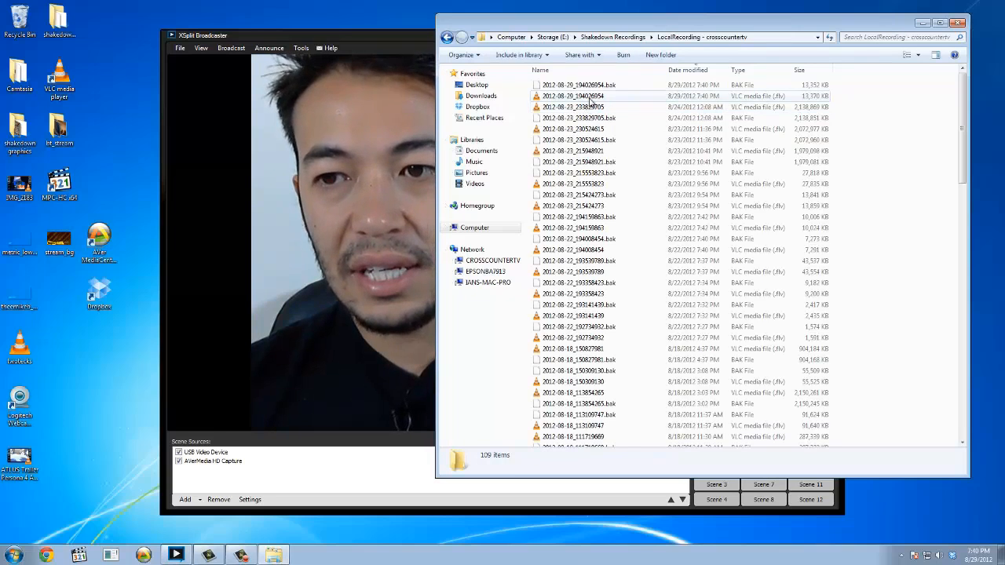
click(599, 97)
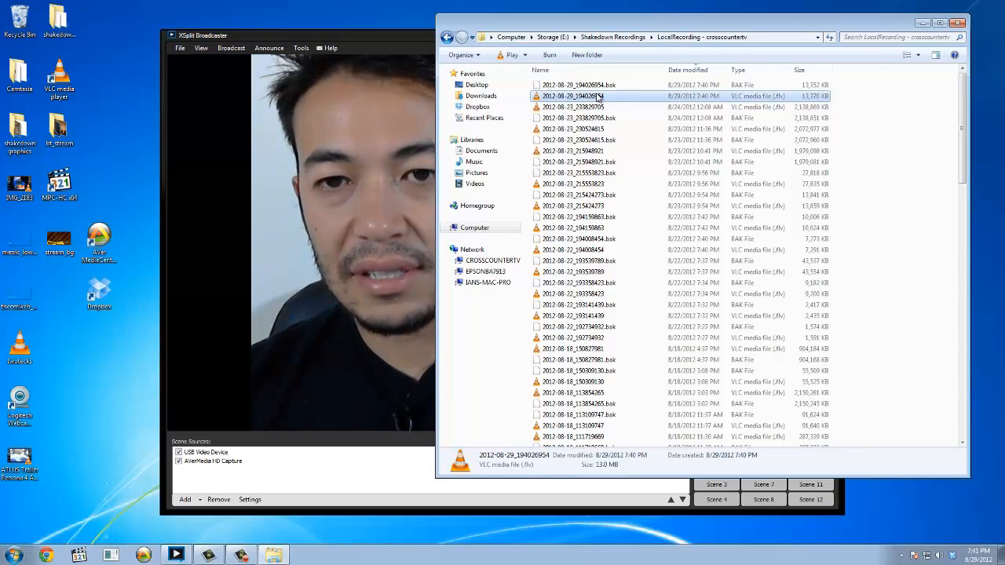
double_click(599, 95)
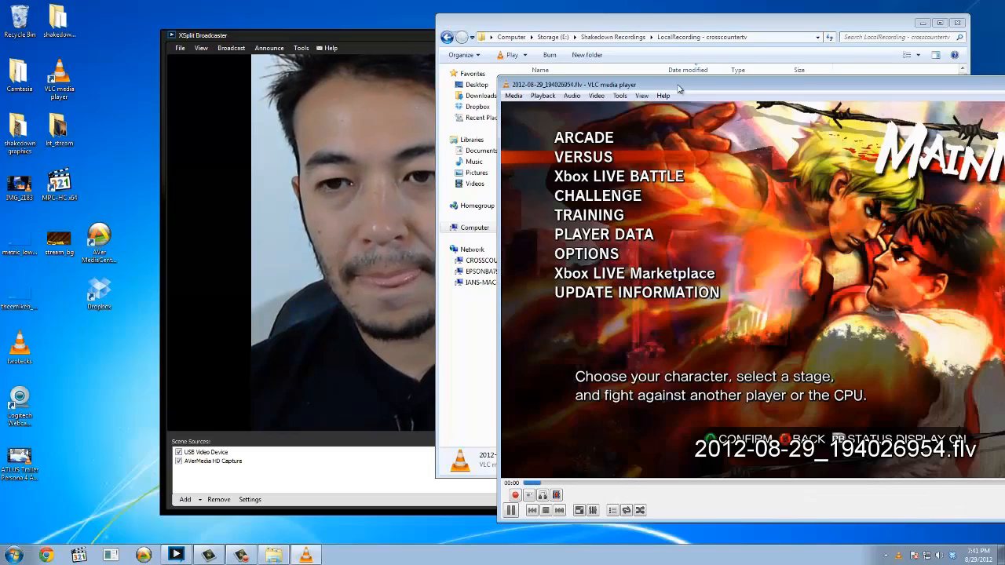
drag(642, 81, 452, 55)
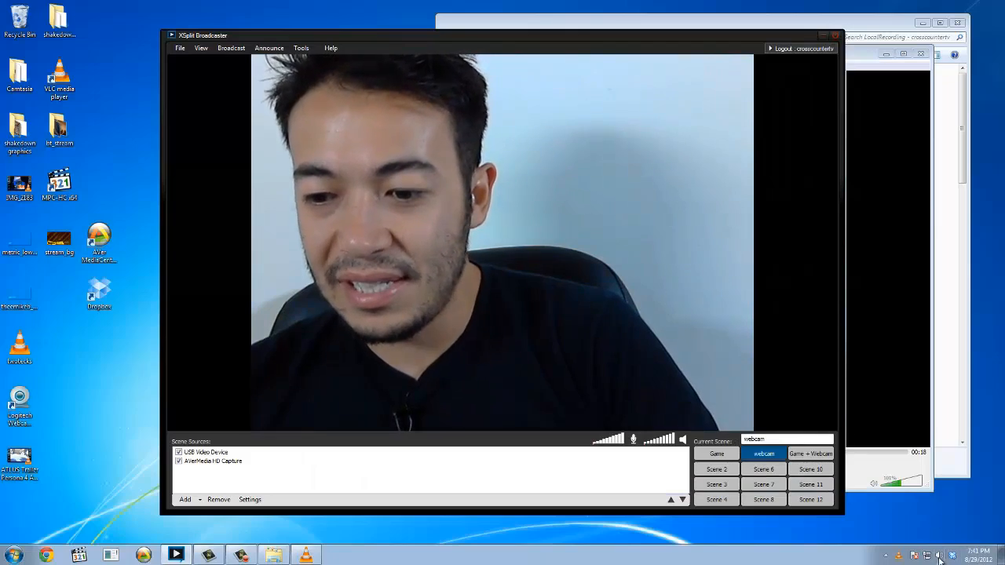
Mute XSplit Broadcaster in the Windows Volume Mixer for the Realtek speakers.
right_click(940, 556)
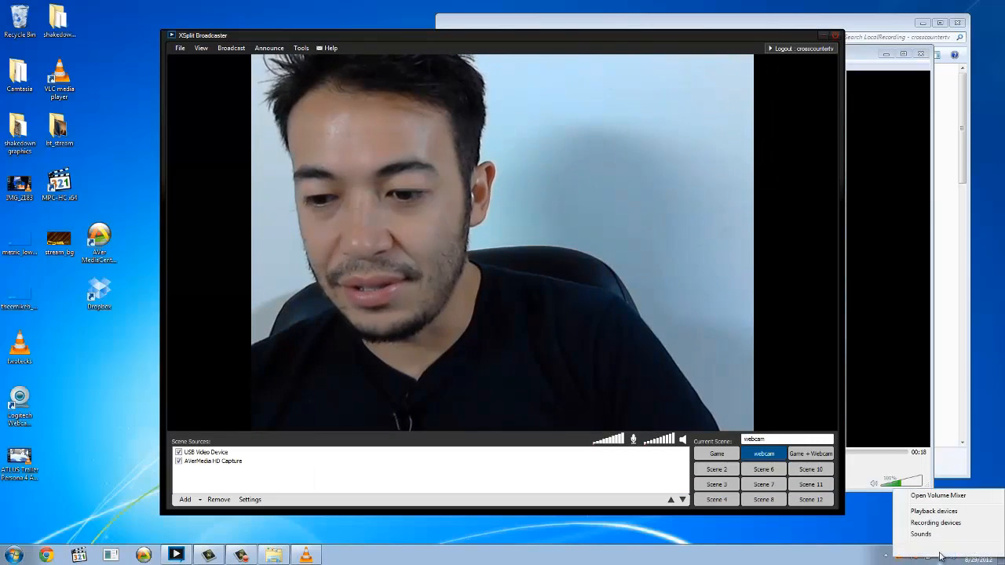
click(938, 495)
click(907, 529)
drag(907, 529, 987, 531)
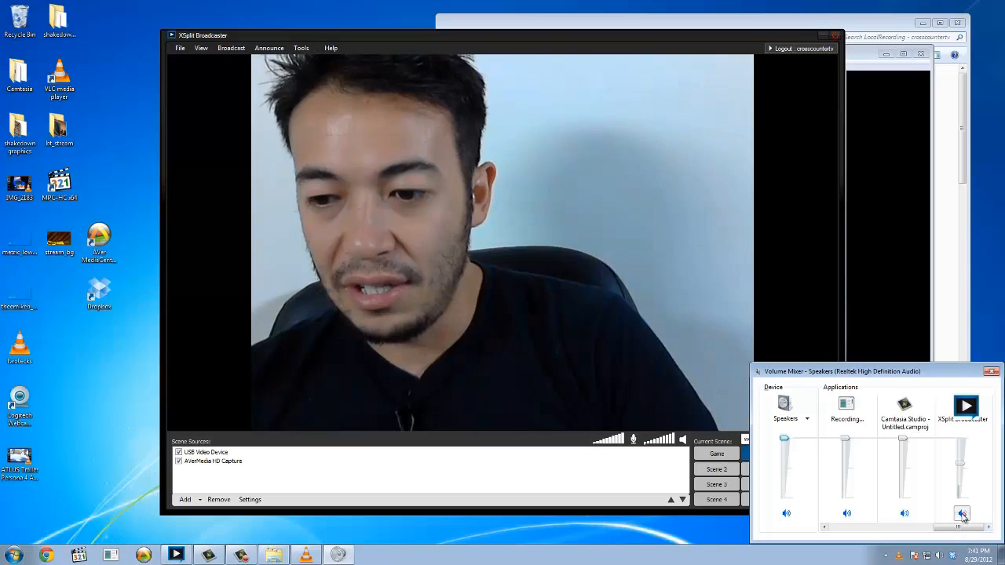
click(963, 515)
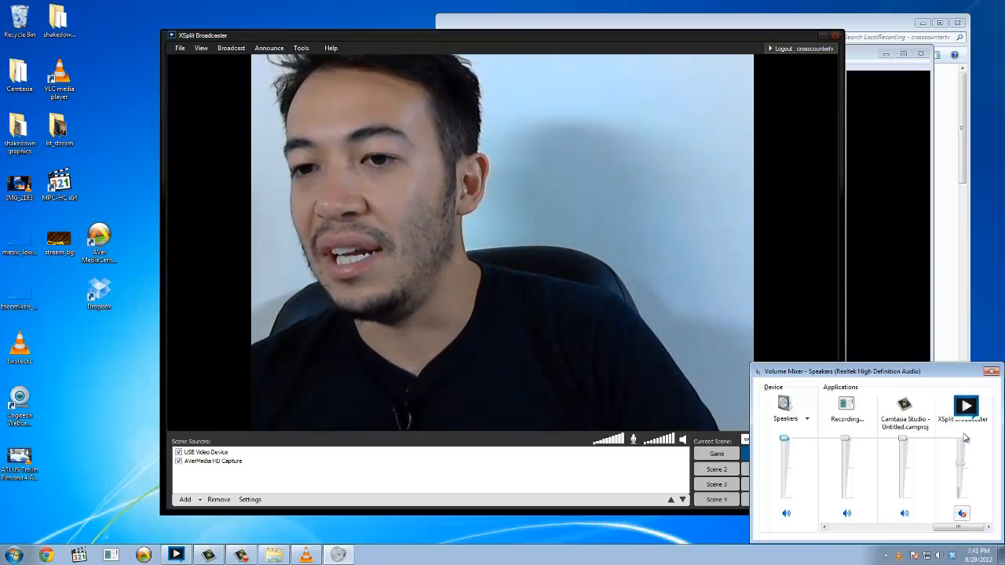
click(887, 201)
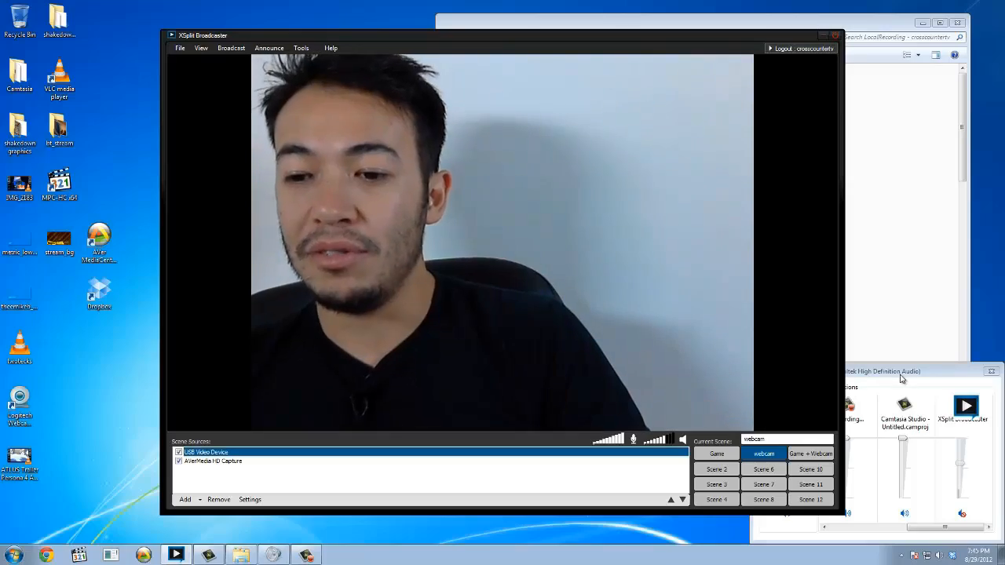
drag(985, 372, 901, 378)
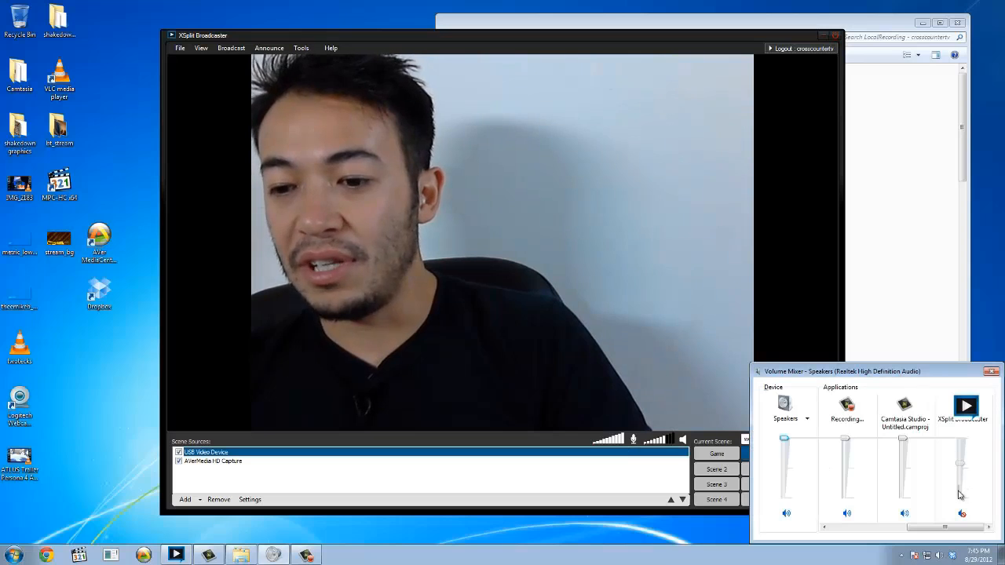
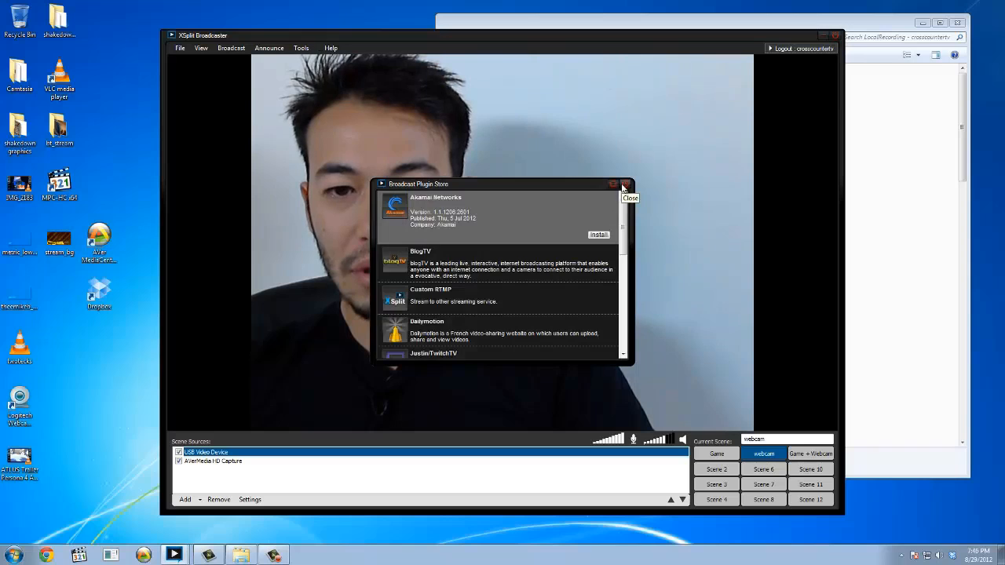
Look through the streaming services offered in the Broadcast Plugin Store and close it.
scroll(607, 257, down, 10)
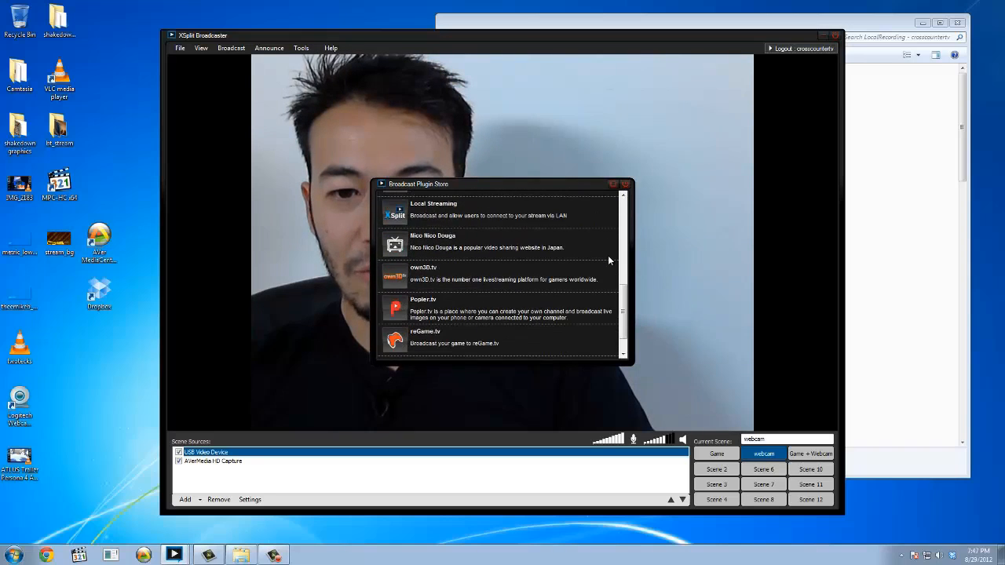
scroll(608, 259, up, 10)
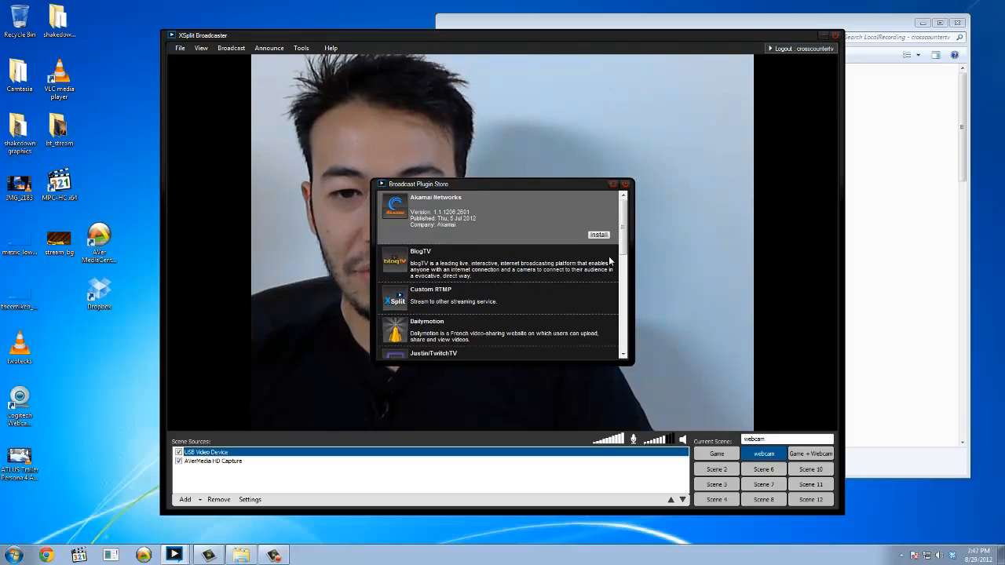
click(625, 185)
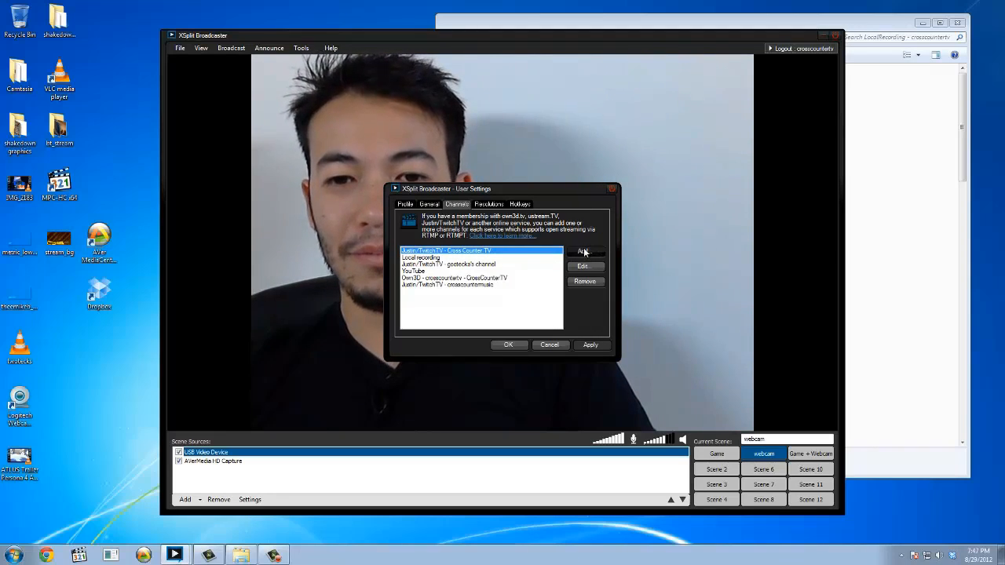
click(584, 252)
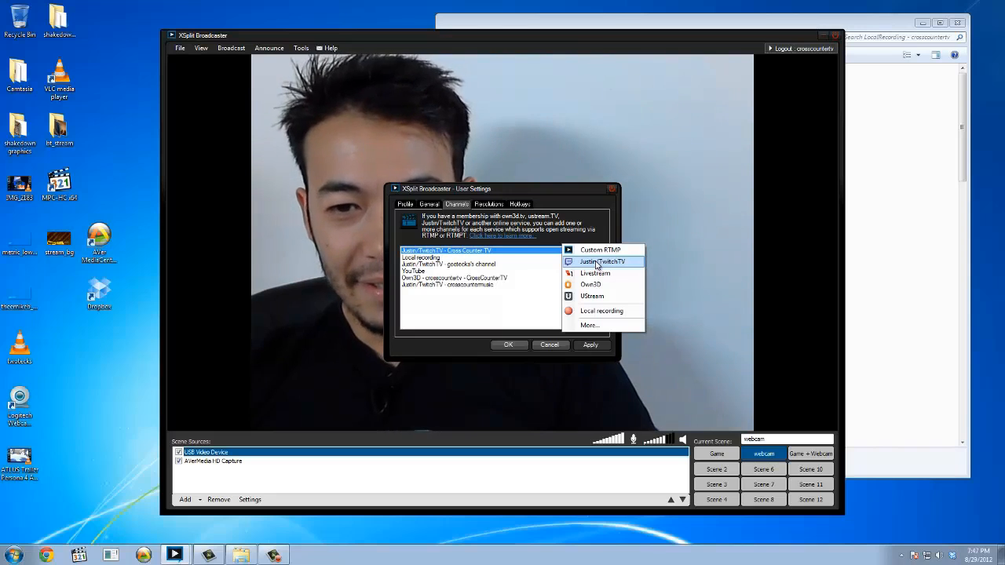
click(585, 265)
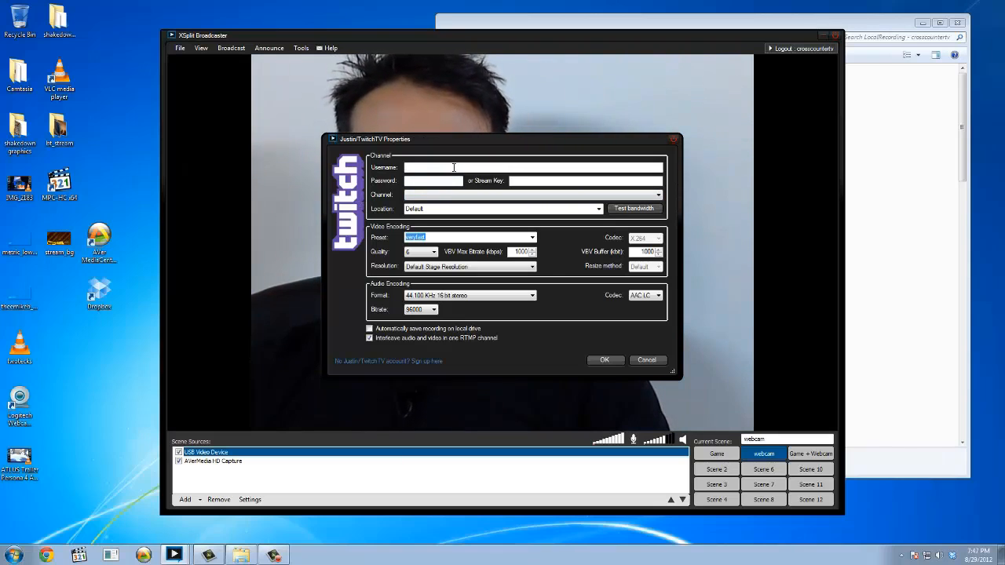
click(453, 168)
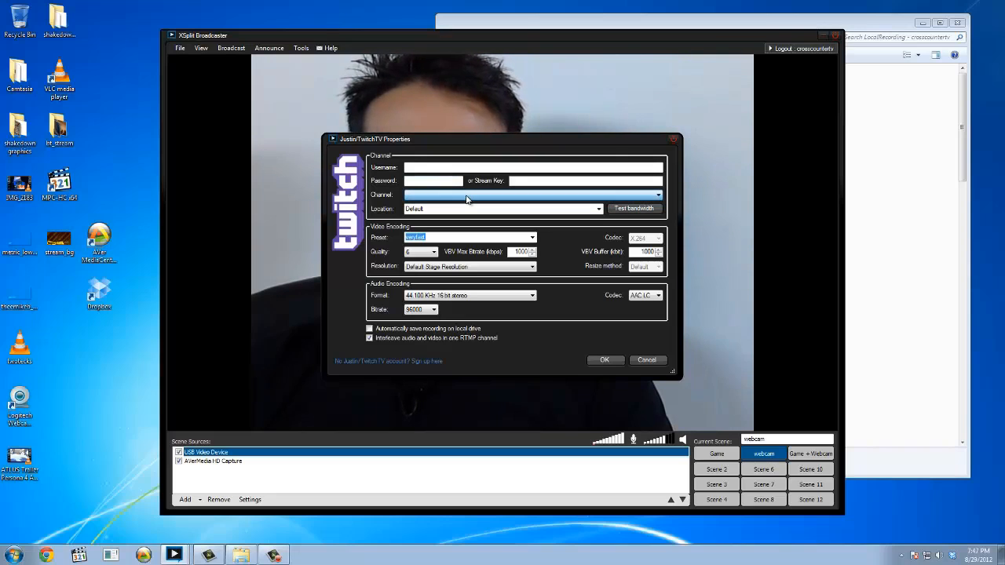
click(646, 360)
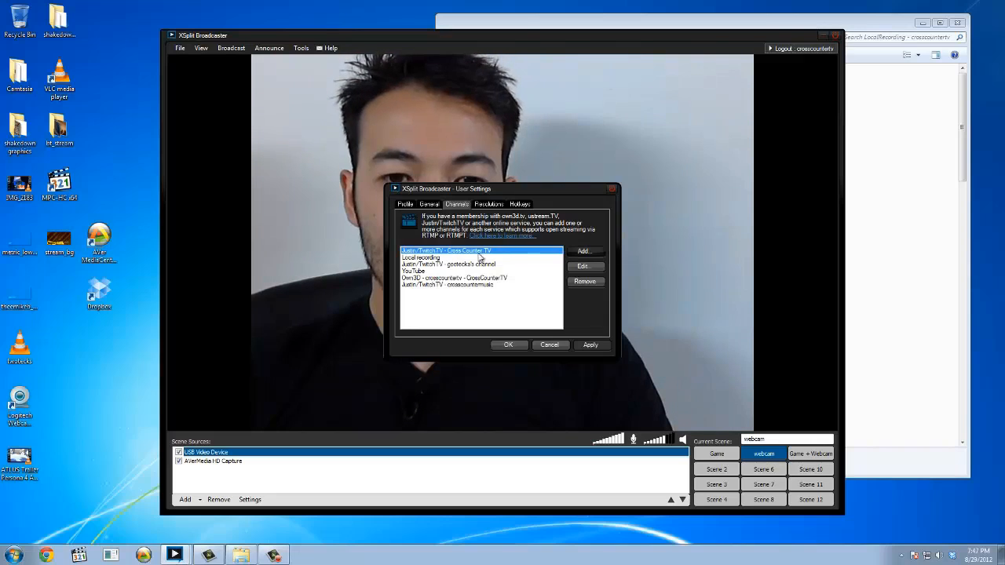
Open the properties of the existing Justin/TwitchTV - Cross Counter TV channel and check its channel selection.
click(471, 278)
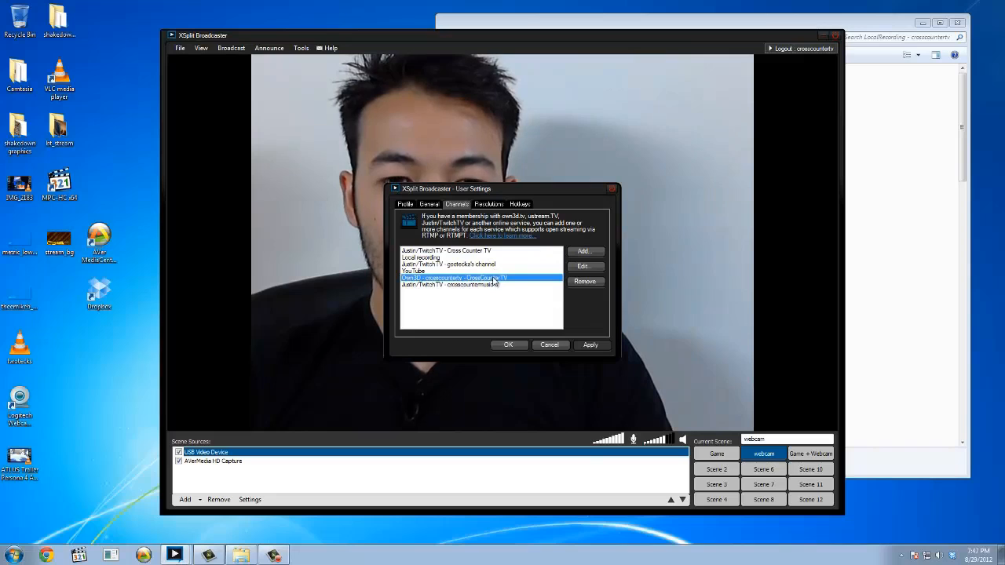
click(471, 252)
double_click(471, 252)
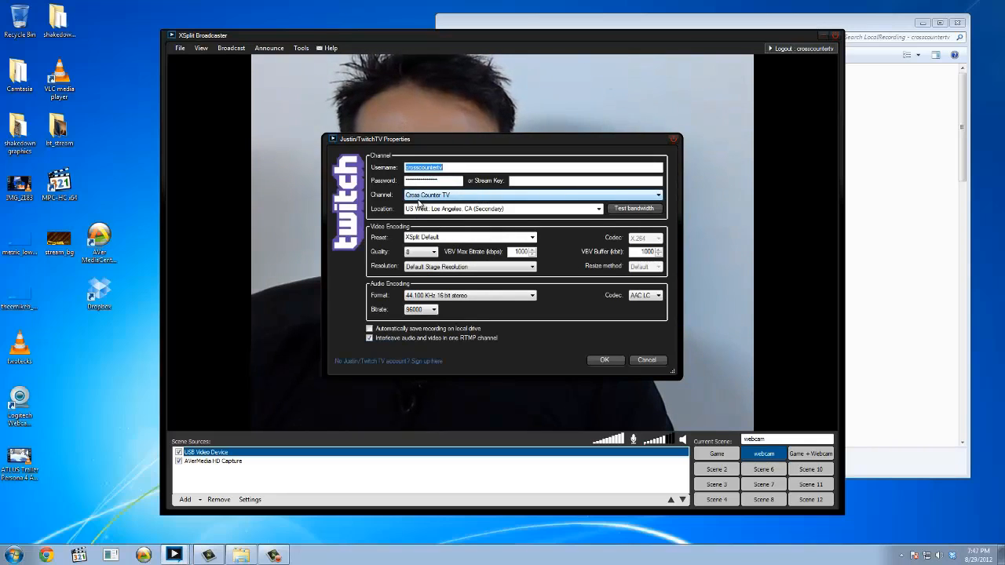
click(434, 197)
click(440, 202)
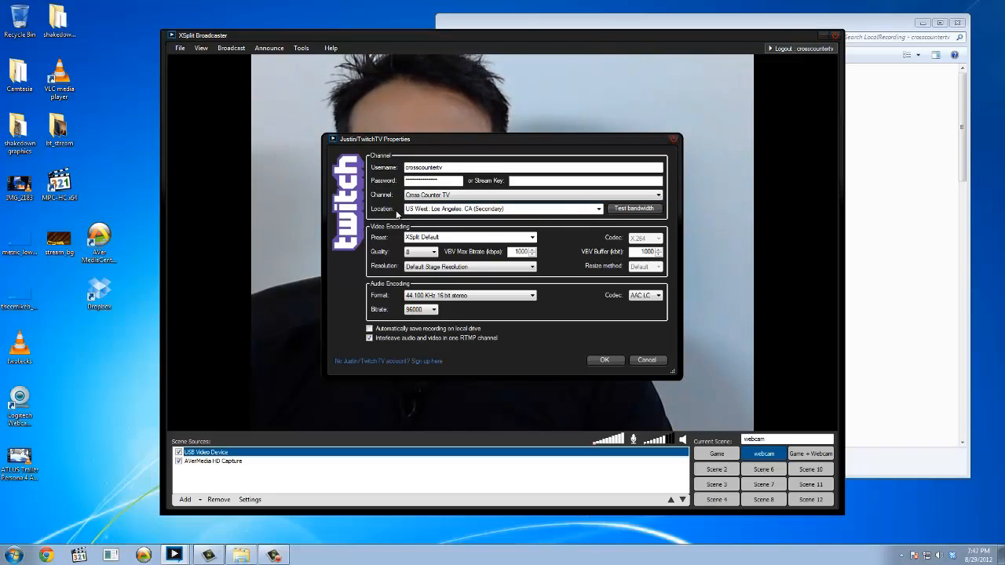
Examine the ingest server latencies for the channel's location and the available video quality levels.
click(598, 209)
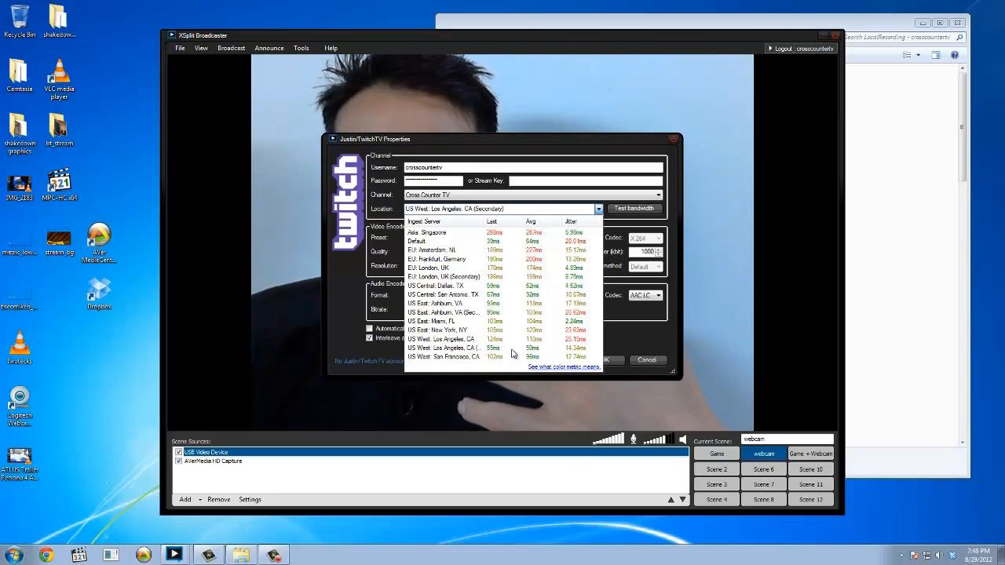
click(596, 210)
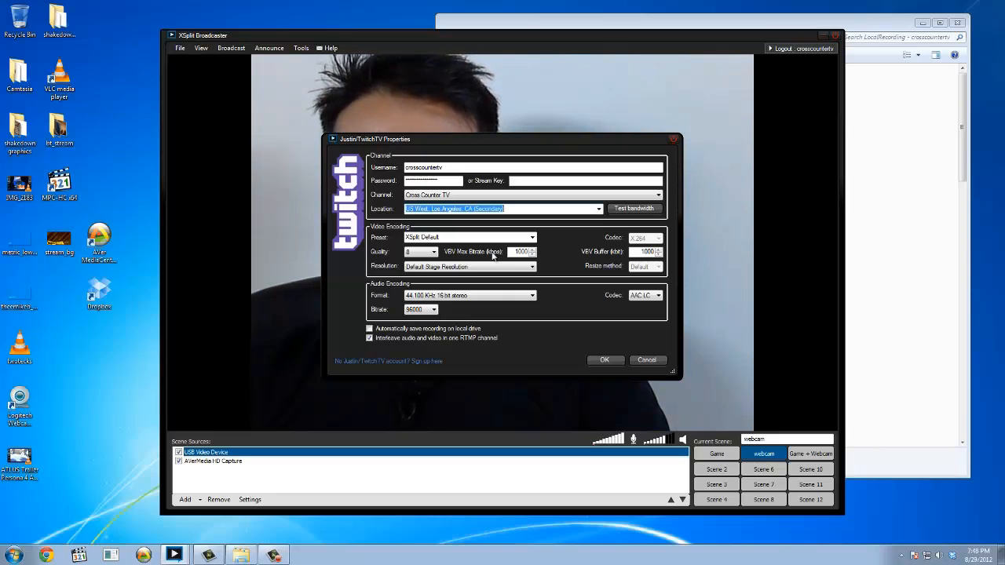
click(433, 253)
click(432, 253)
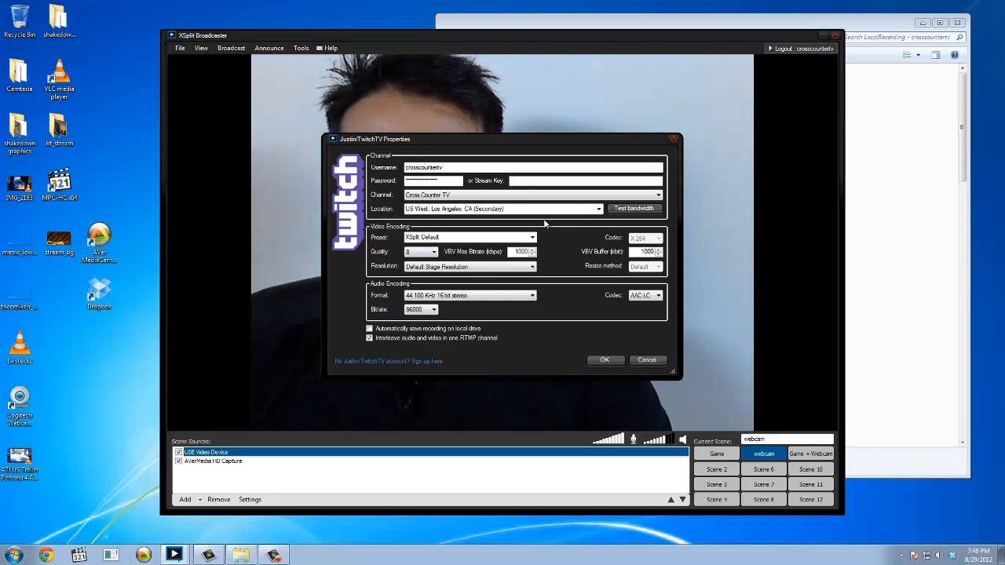
Run the bandwidth test for the channel's server, bring up Dropbox's option to pause syncing, and close the tester.
click(621, 208)
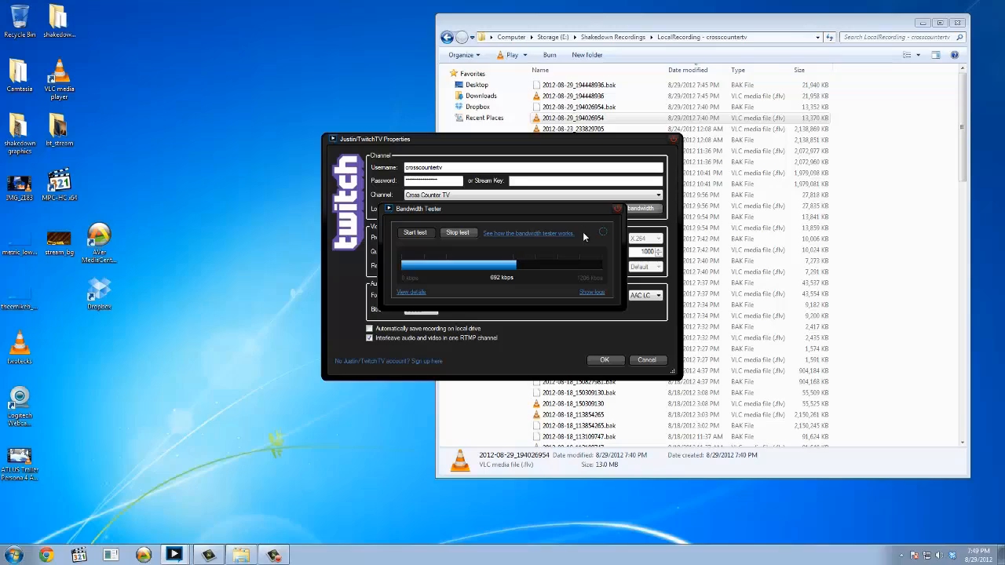
drag(585, 212, 604, 357)
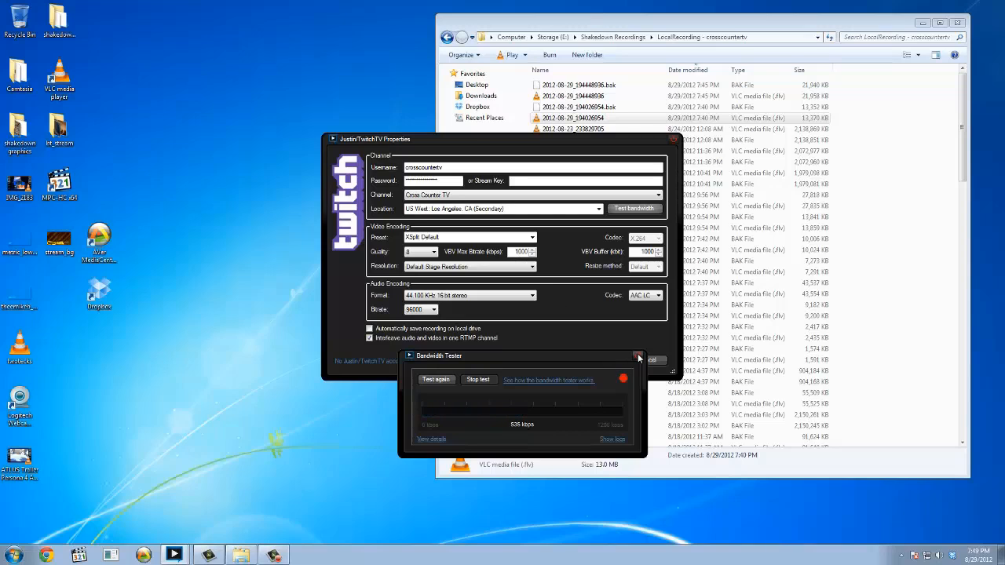
right_click(953, 559)
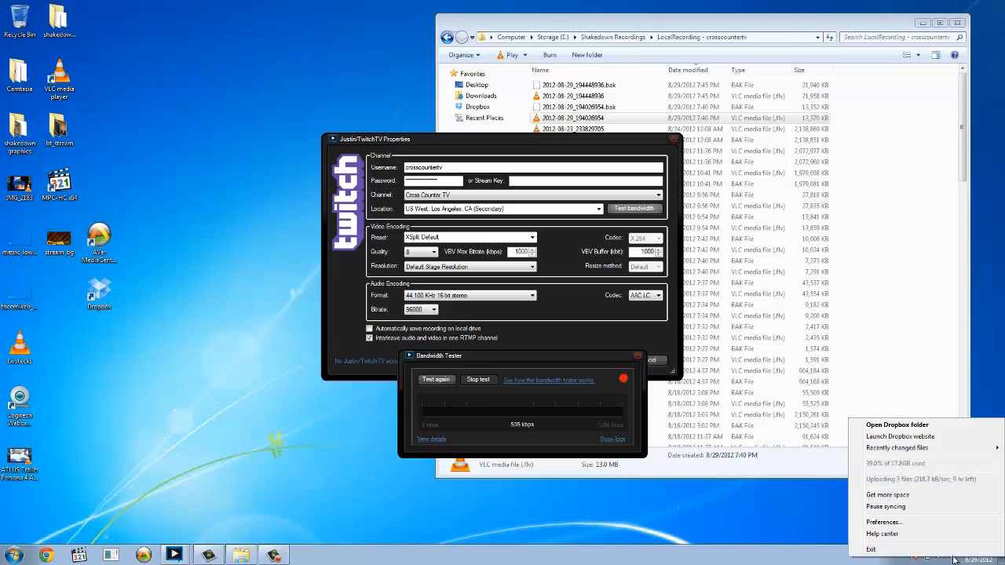
click(886, 505)
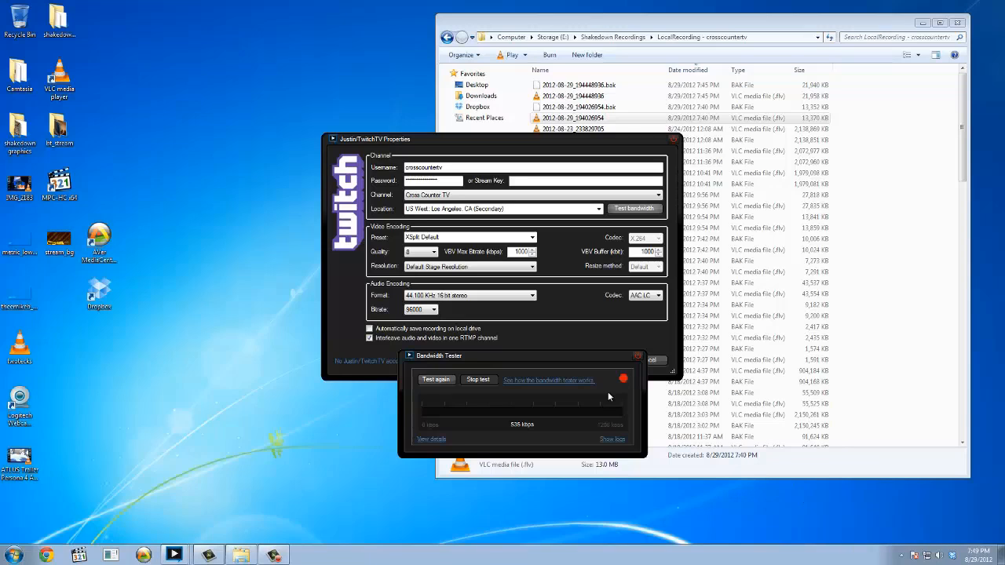
click(637, 356)
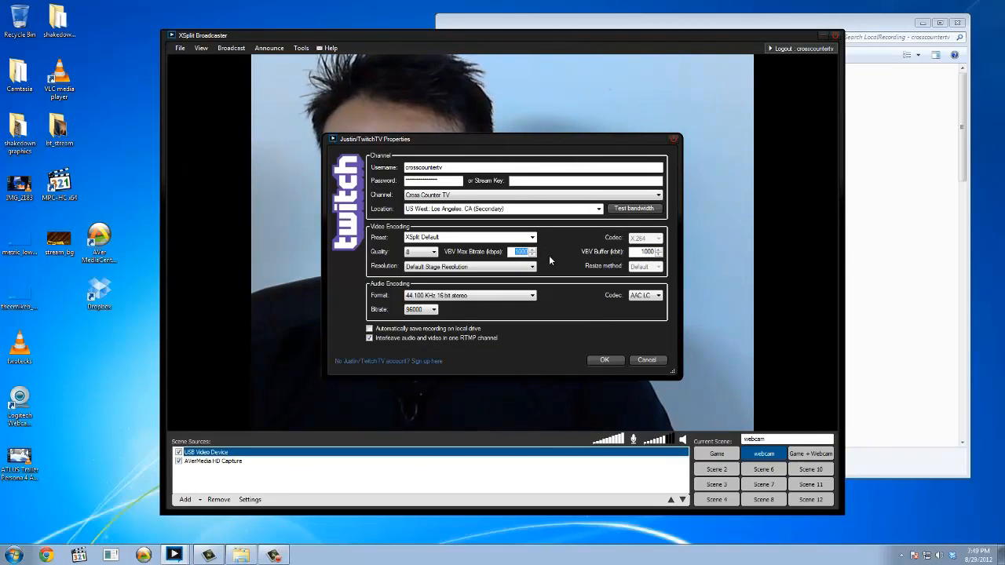
Set the channel's VBV Max Bitrate to 3000 kbps and check the audio bitrate choices.
text(2)
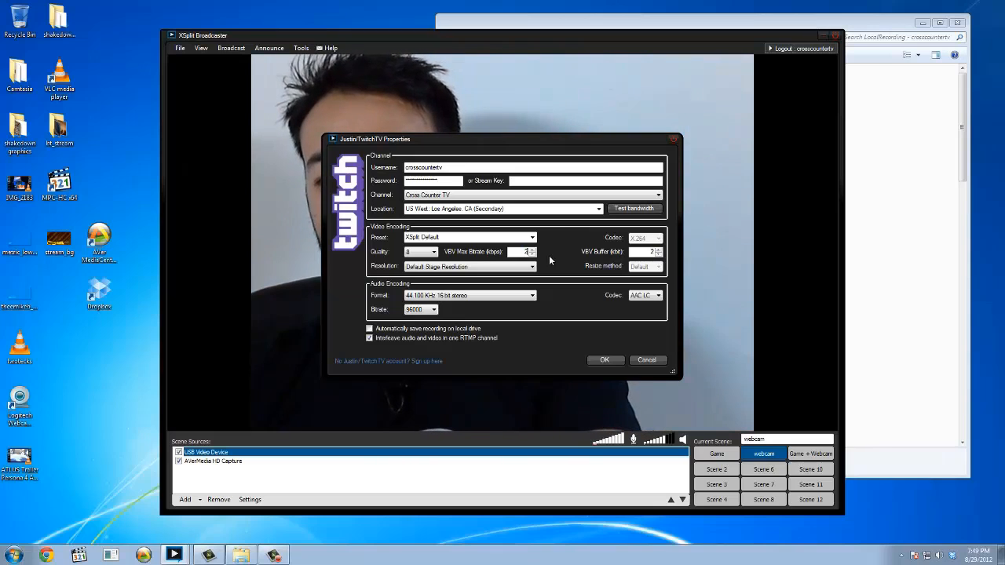
key(BackSpace)
text(3000)
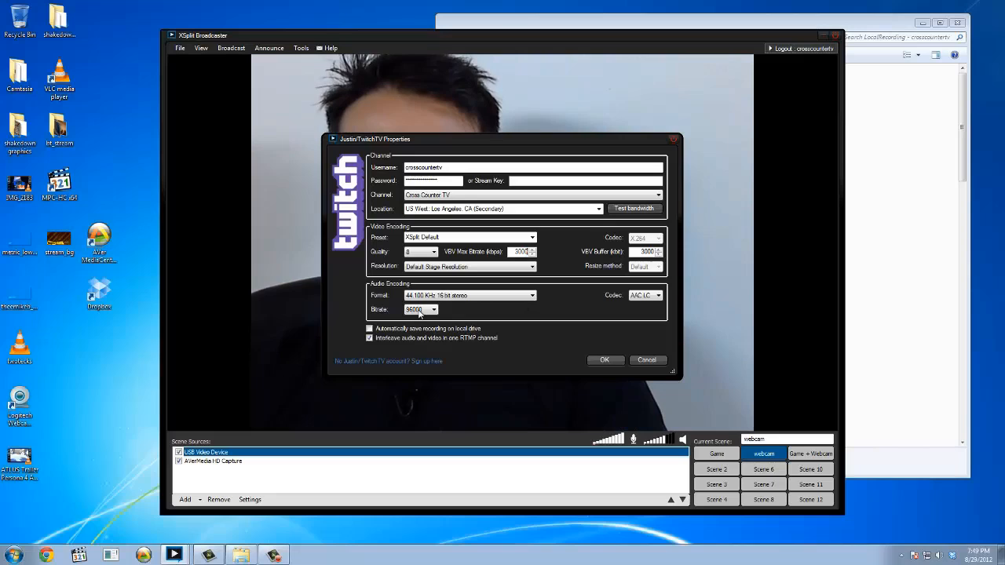
click(428, 311)
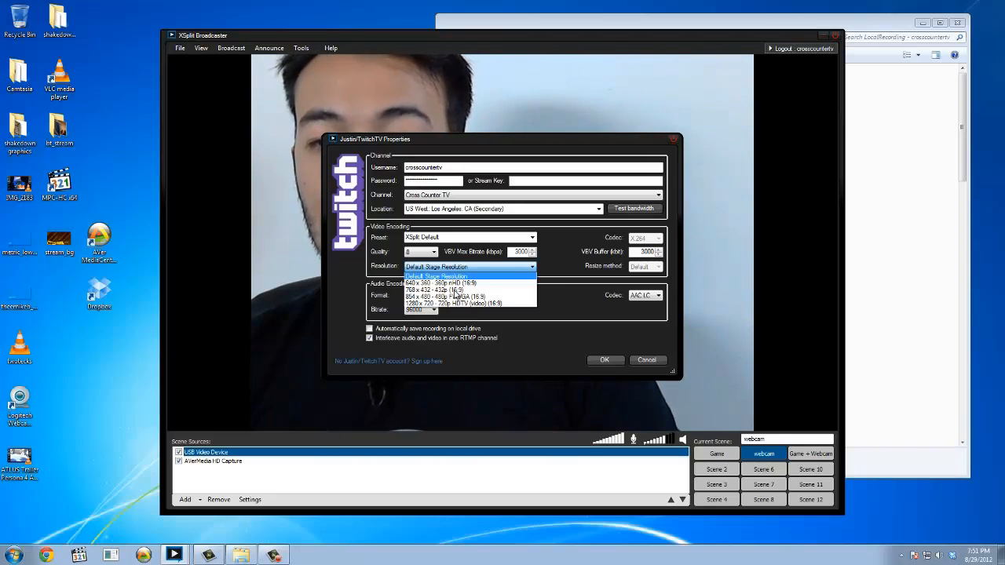
Try the 768 x 432 - 432p (16:9) resolution for the channel, close the settings and view the stage resolution options.
click(453, 289)
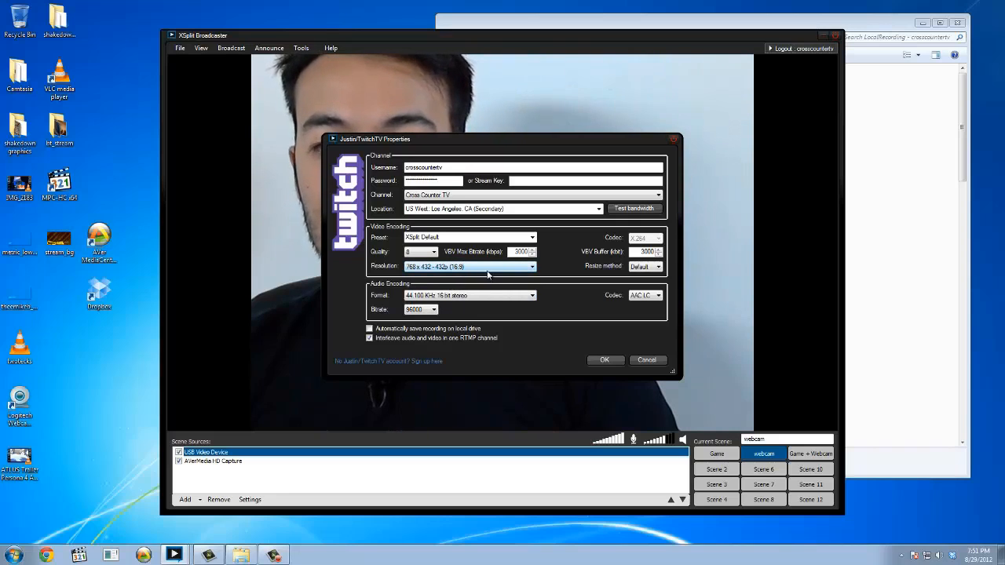
click(602, 361)
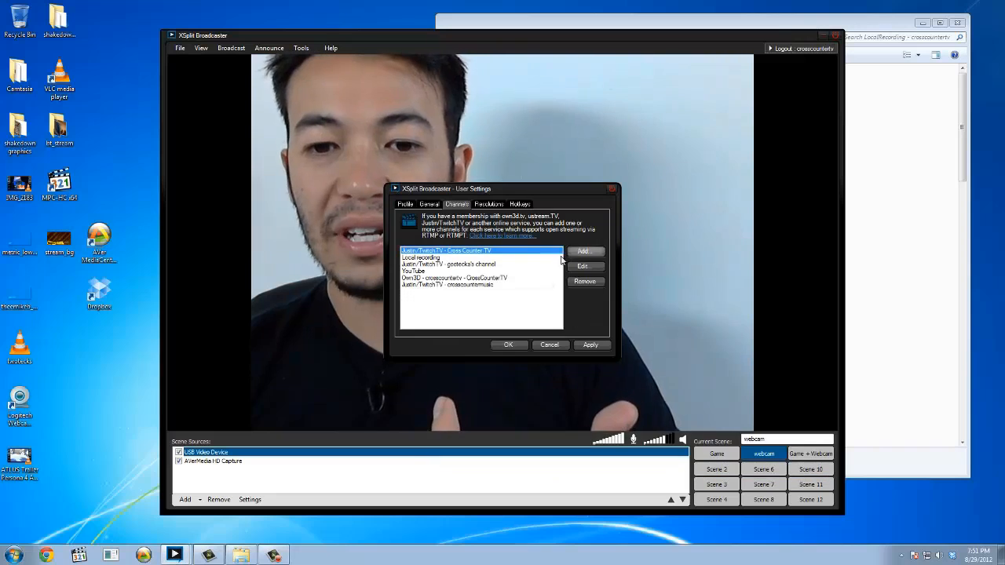
key(Return)
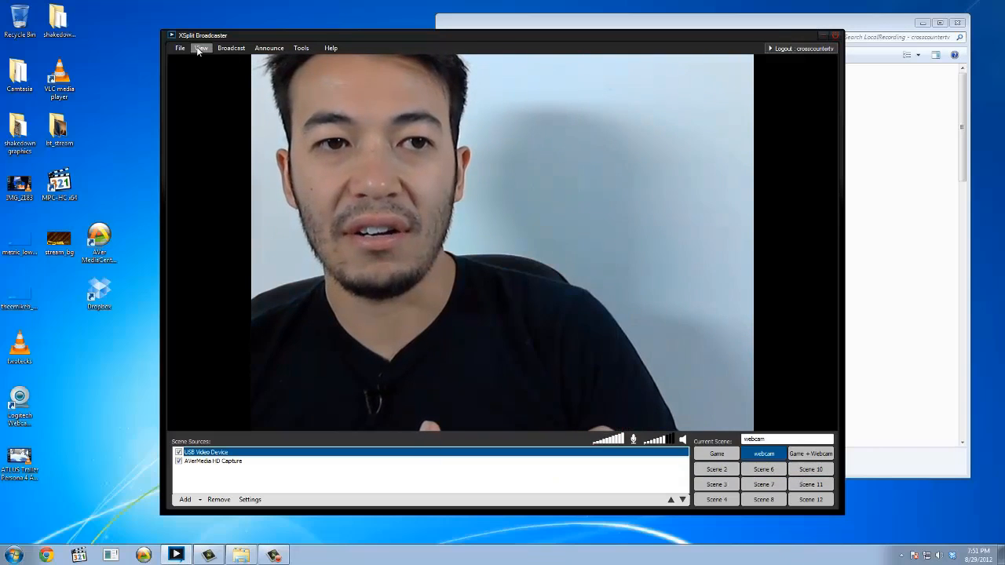
click(201, 48)
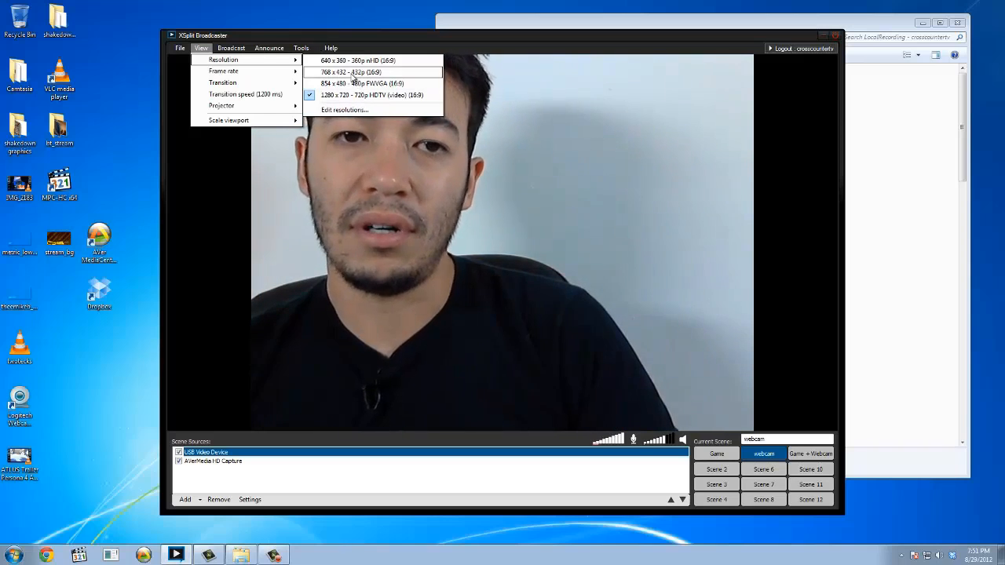
Edit the Justin/TwitchTV - Cross Counter TV channel, set its VBV Max Bitrate to 1000 kbps and save the user settings.
click(262, 135)
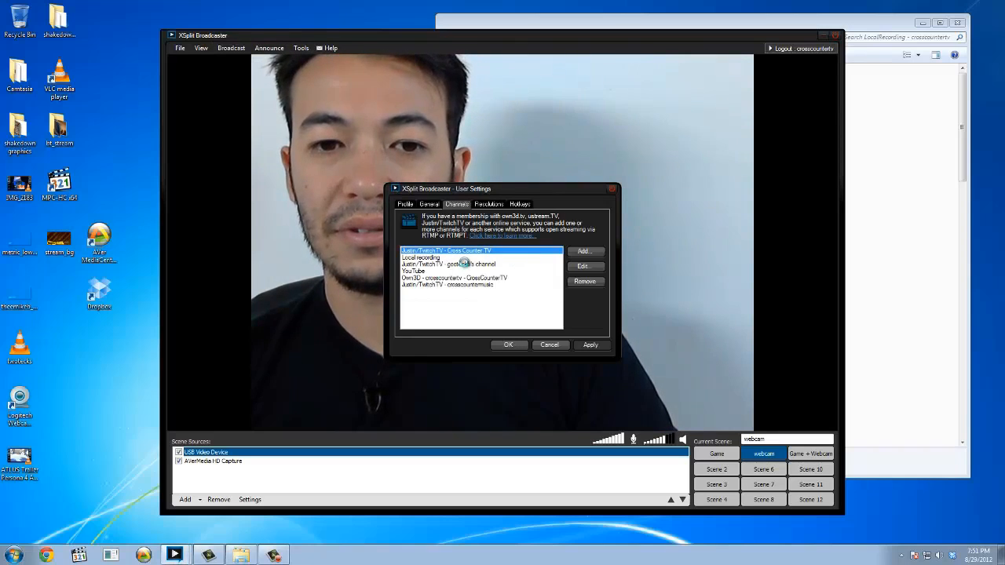
click(471, 267)
click(471, 277)
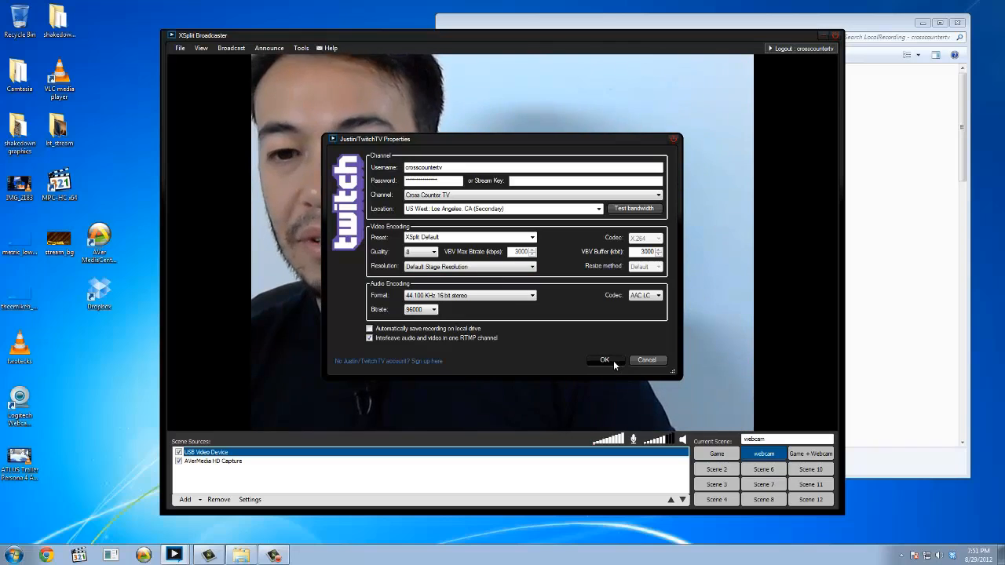
double_click(519, 252)
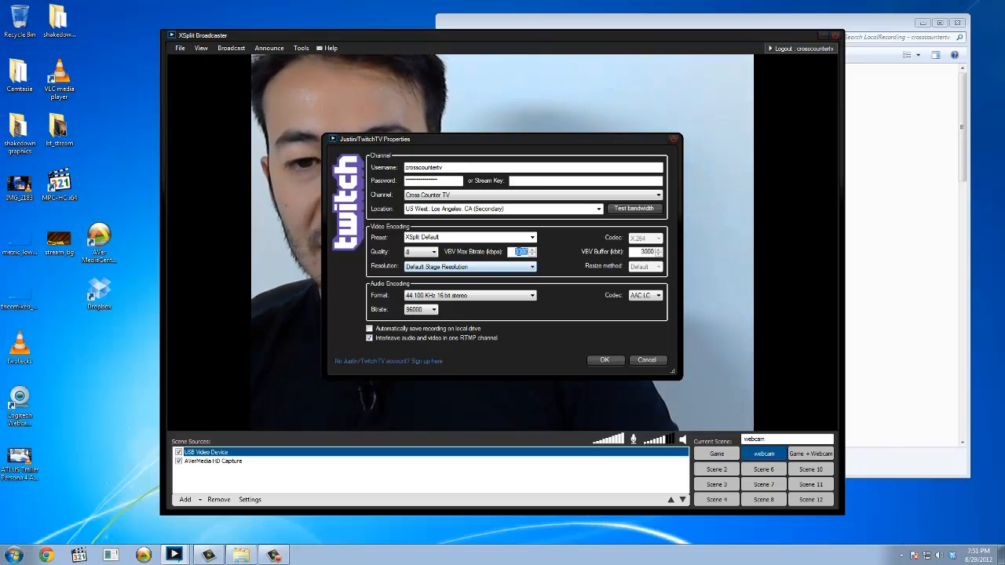
text(1000)
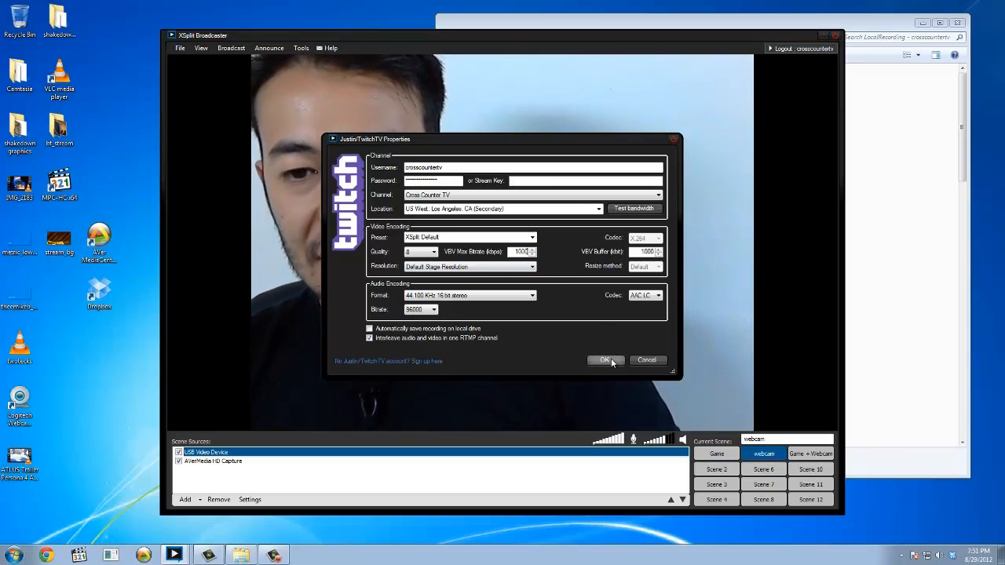
click(606, 360)
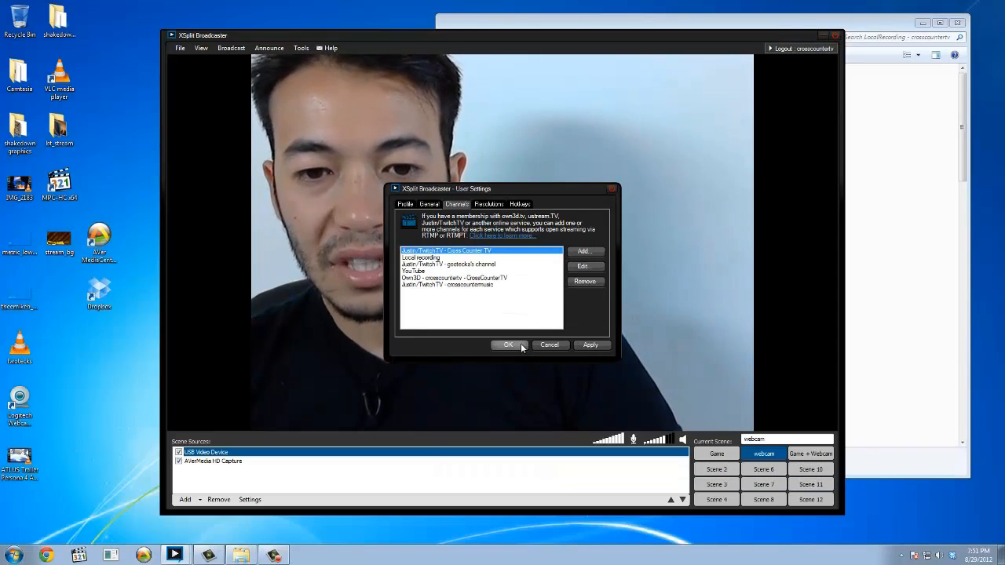
click(521, 346)
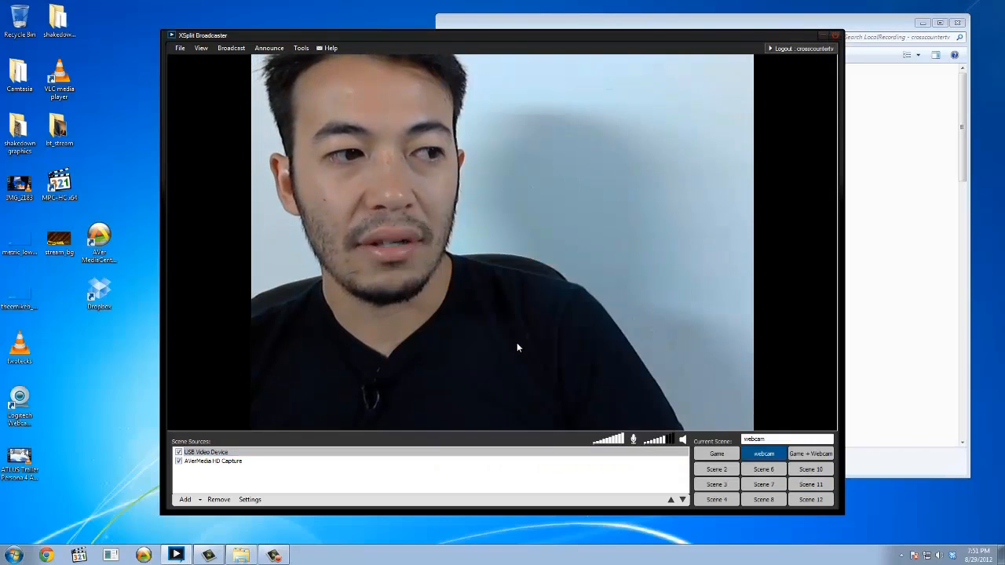
Start streaming live to the Justin/TwitchTV - Cross Counter TV channel with a local recording alongside.
right_click(951, 555)
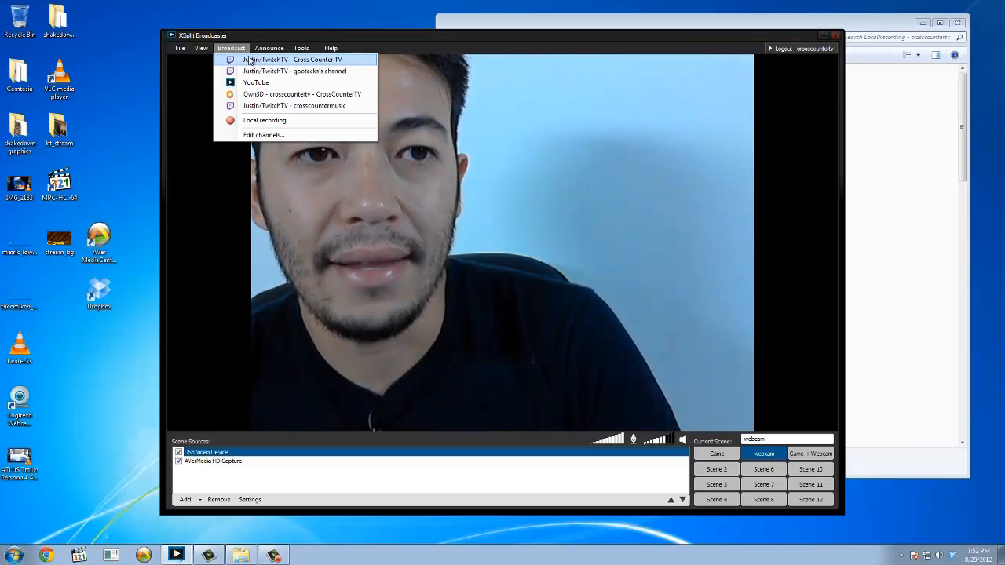
click(249, 60)
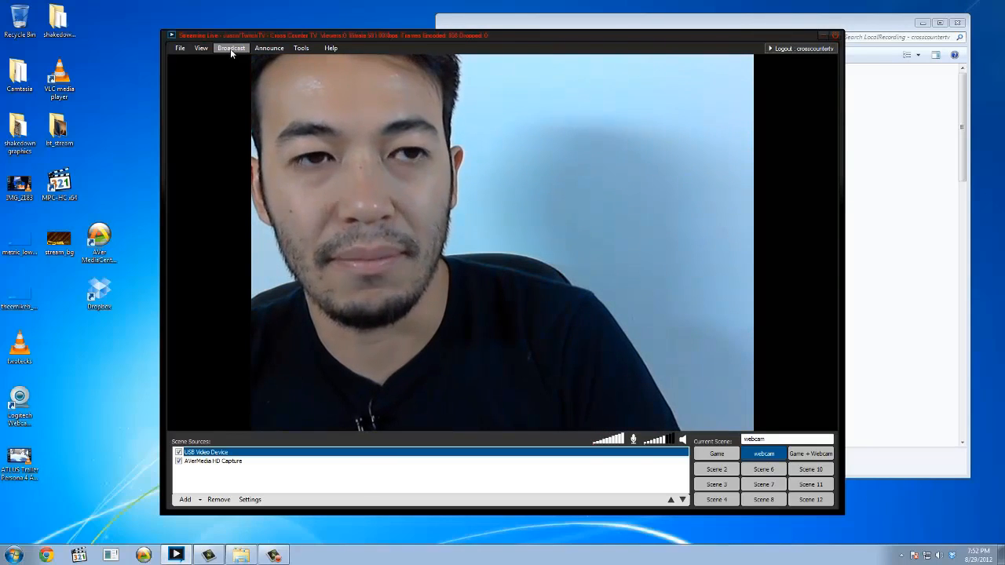
click(231, 49)
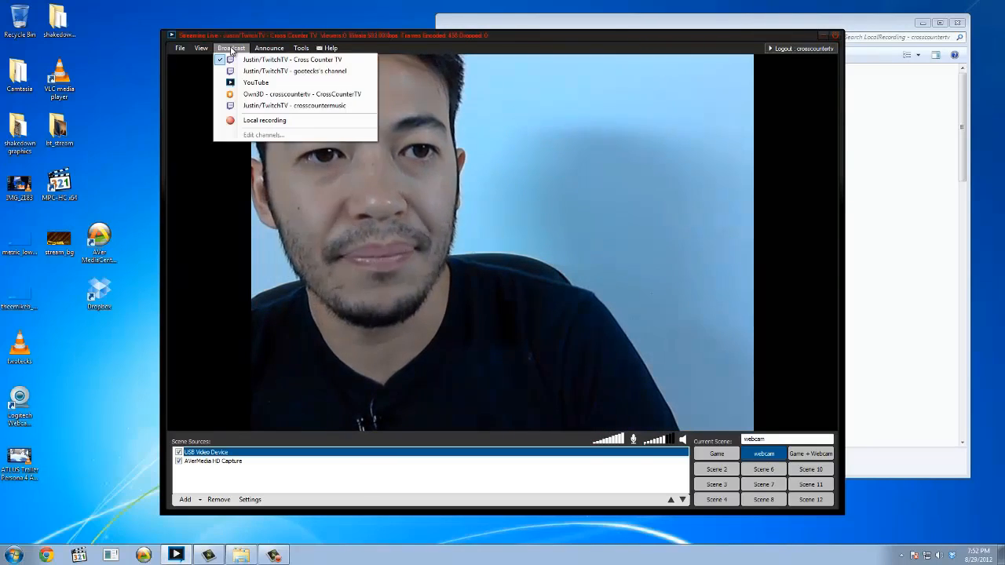
click(287, 120)
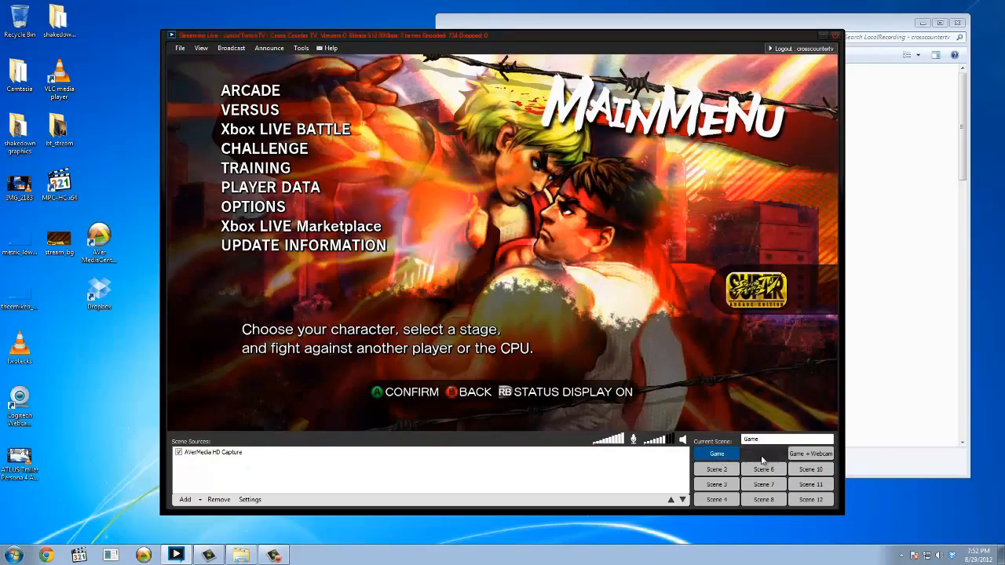
Switch the live output to the webcam scene and on to the Game + Webcam scene.
click(764, 453)
click(810, 453)
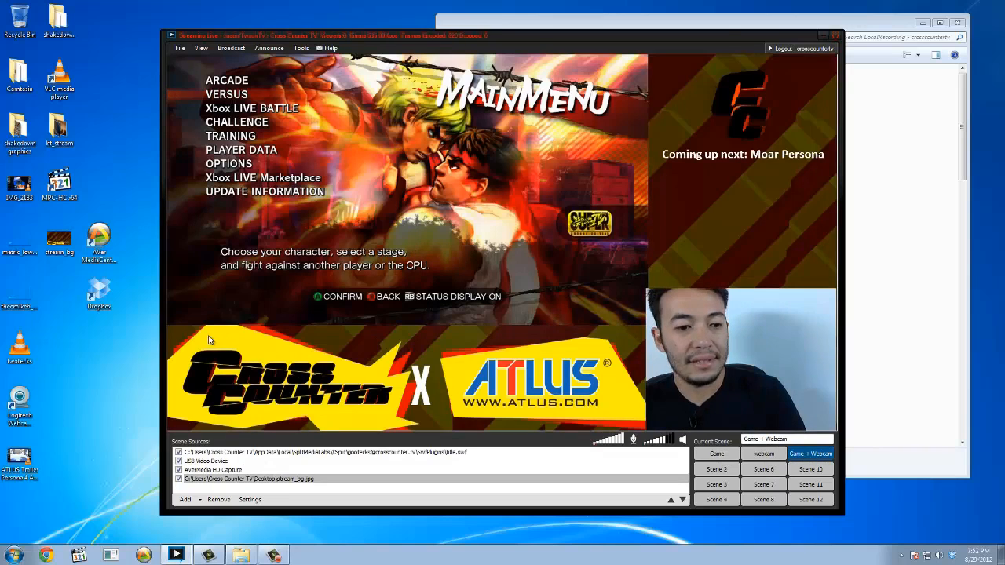
Switch to Chrome, load the twitch.tv/crosscountertv channel page and open its broadcaster dashboard.
click(255, 383)
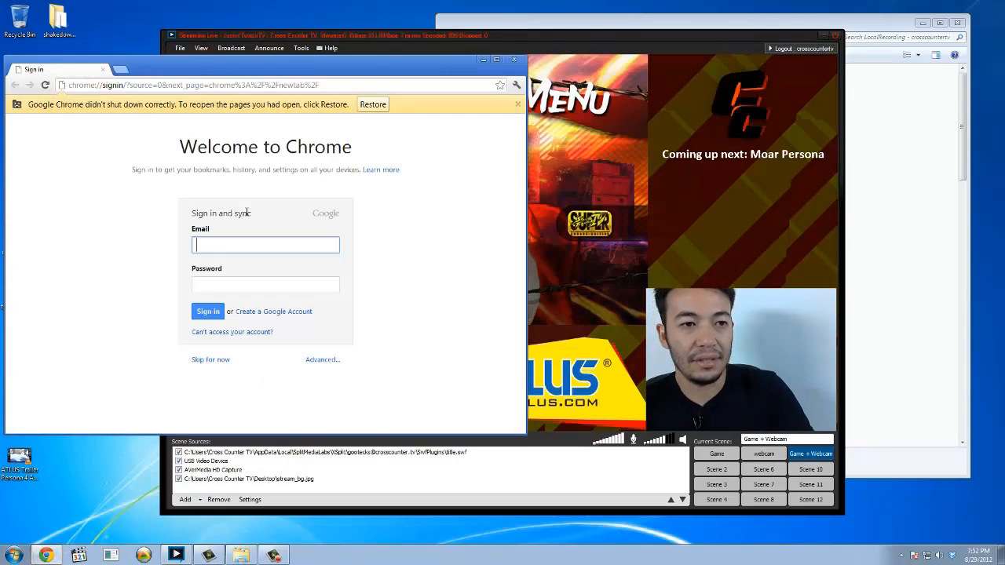
key(ctrl+l)
text(twitch.tv/crosscountertv)
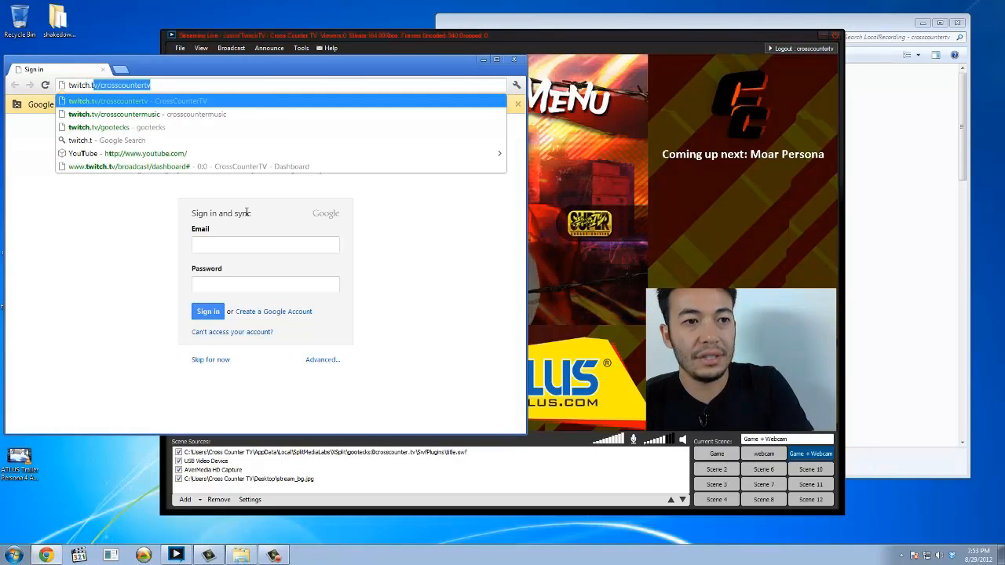
key(Return)
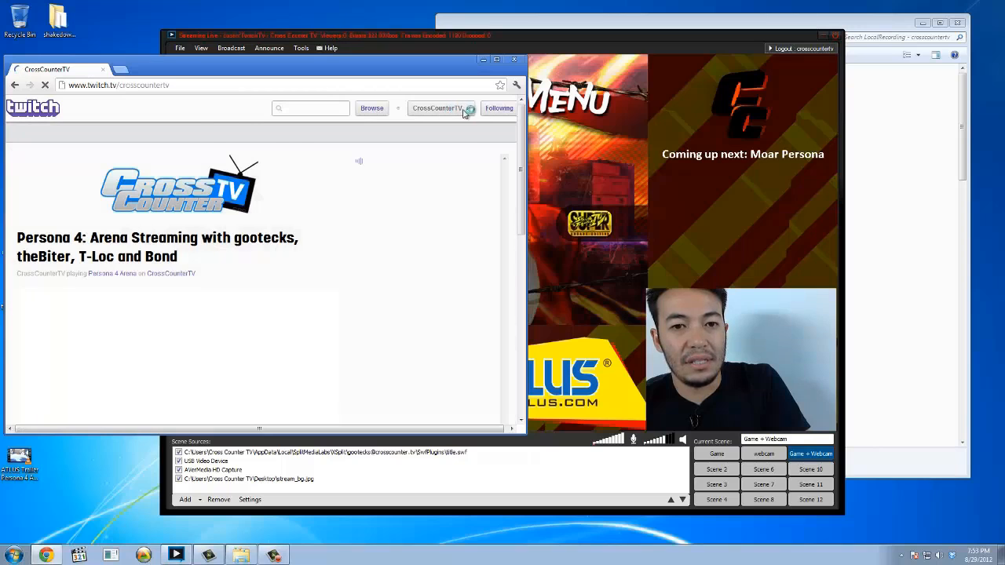
click(465, 110)
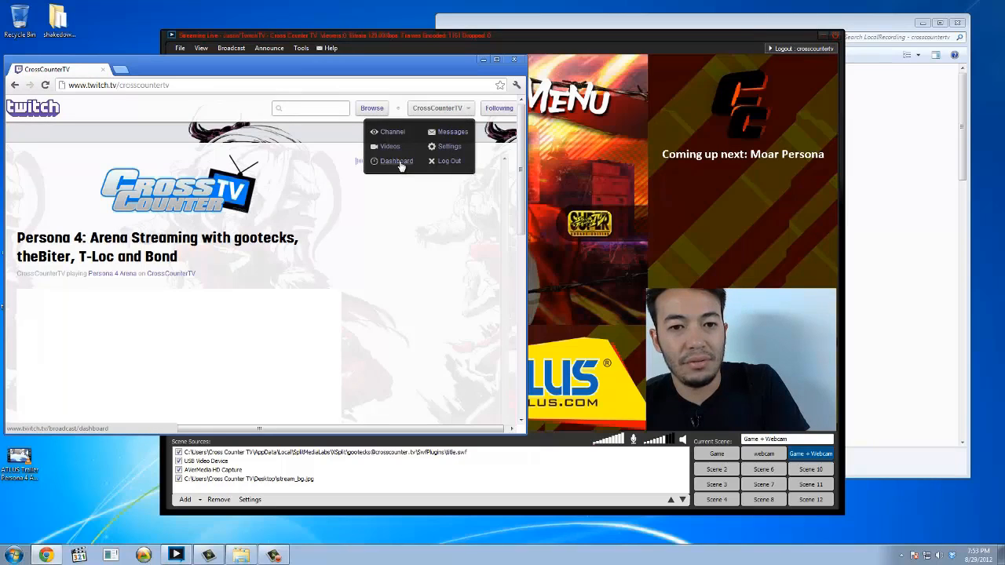
click(388, 161)
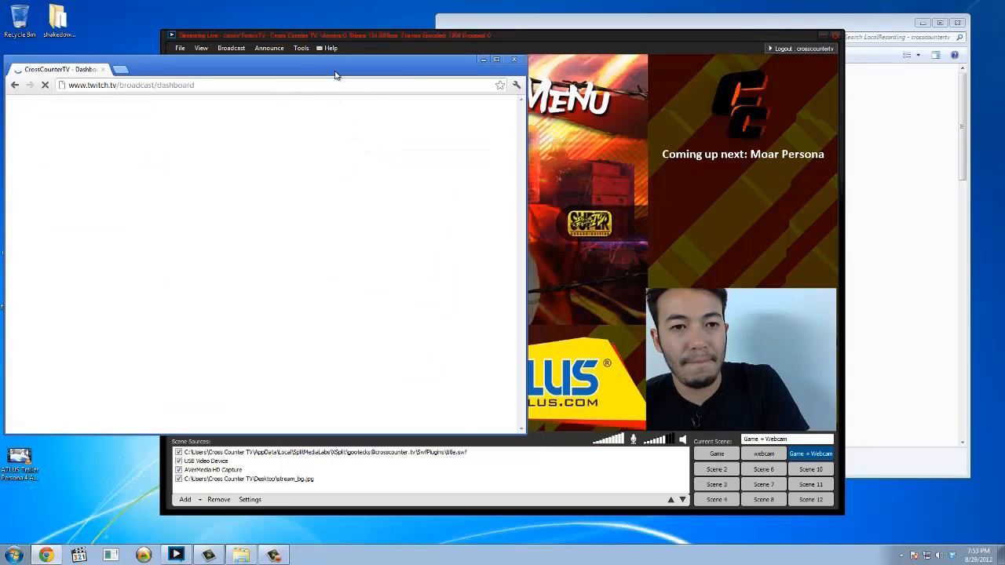
Scale the XSplit viewport to 40%, place its window beside the browser and close the local recordings folder window.
drag(372, 32, 557, 32)
click(385, 48)
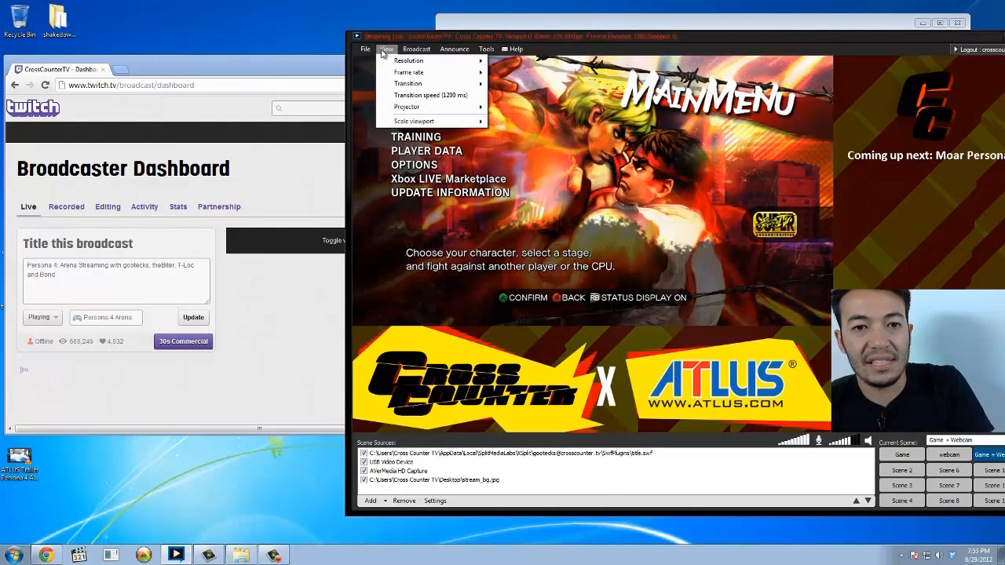
mouse_move(417, 123)
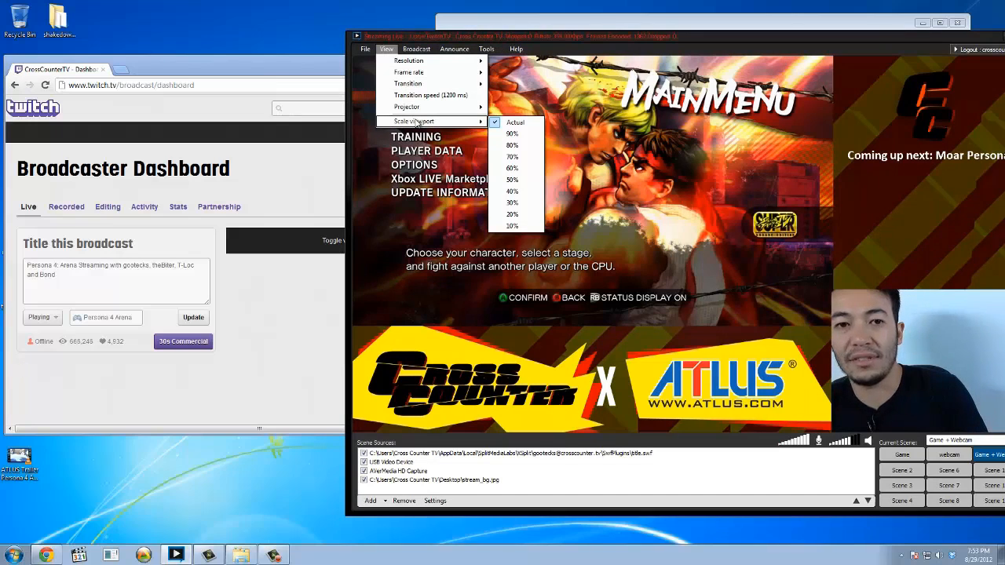
click(512, 191)
drag(540, 161, 764, 179)
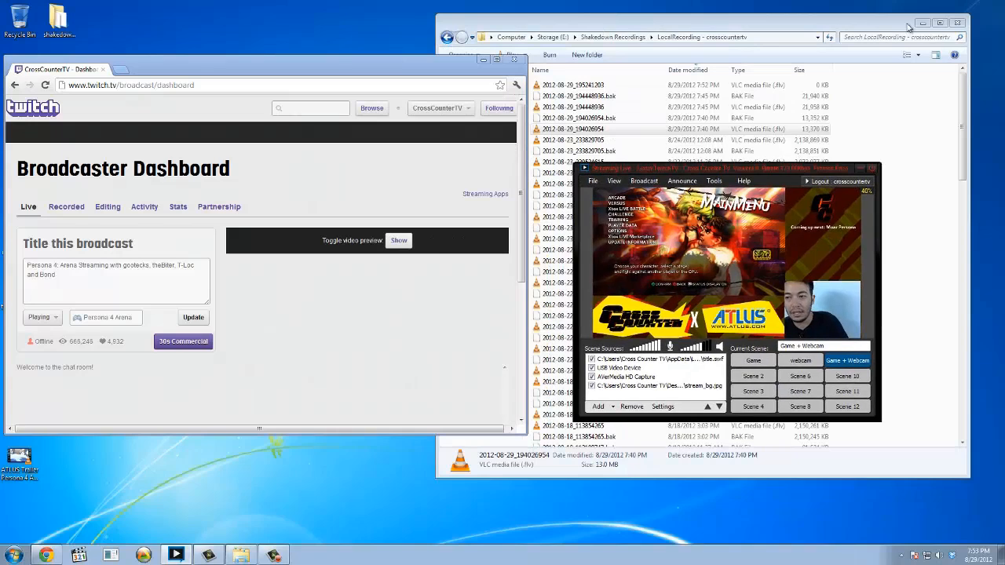
click(964, 24)
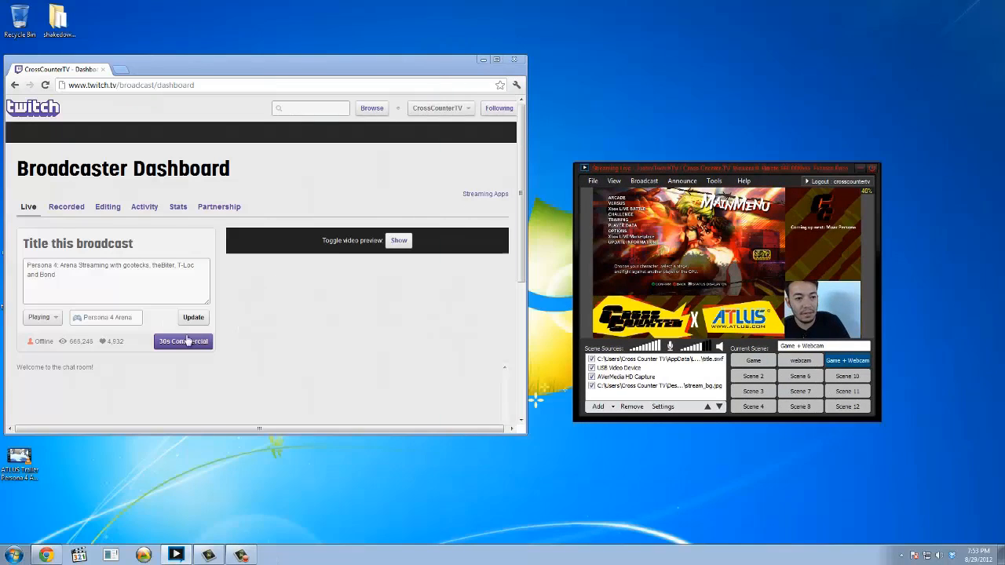
Refresh the broadcaster dashboard and check which broadcast channels are active in XSplit.
click(123, 277)
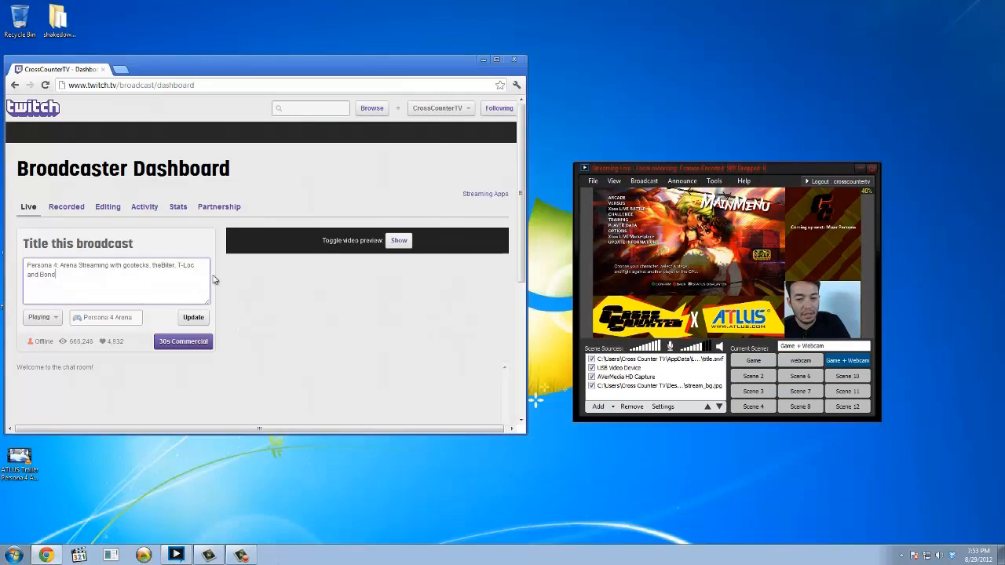
click(642, 181)
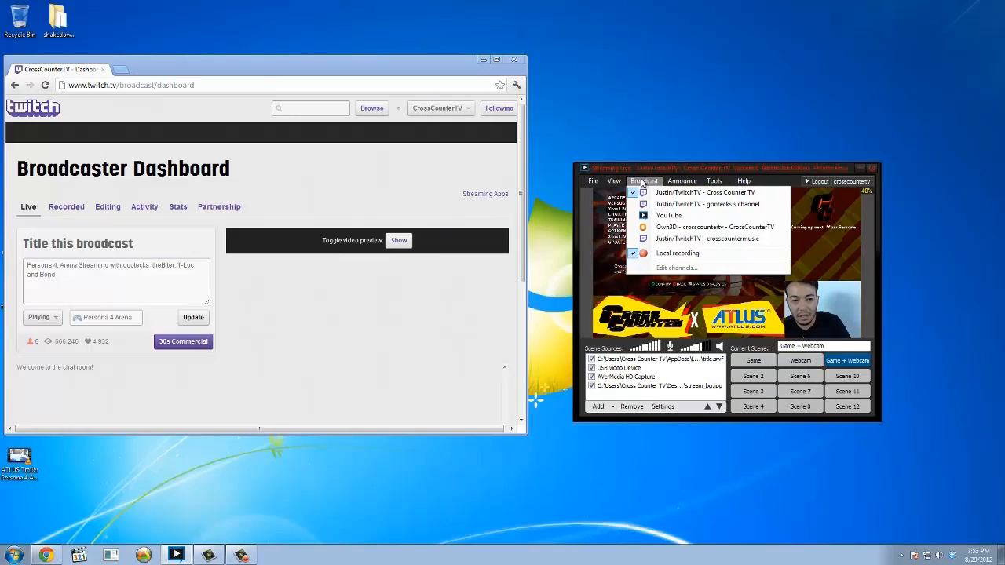
click(642, 181)
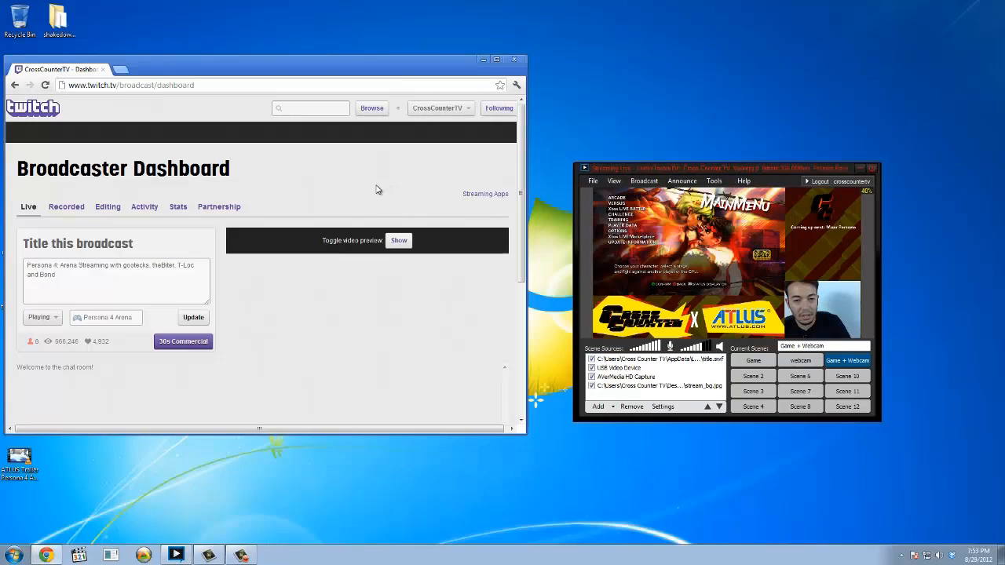
Show the live video preview on the Twitch broadcaster dashboard.
scroll(376, 189, down, 3)
scroll(376, 189, up, 3)
click(399, 240)
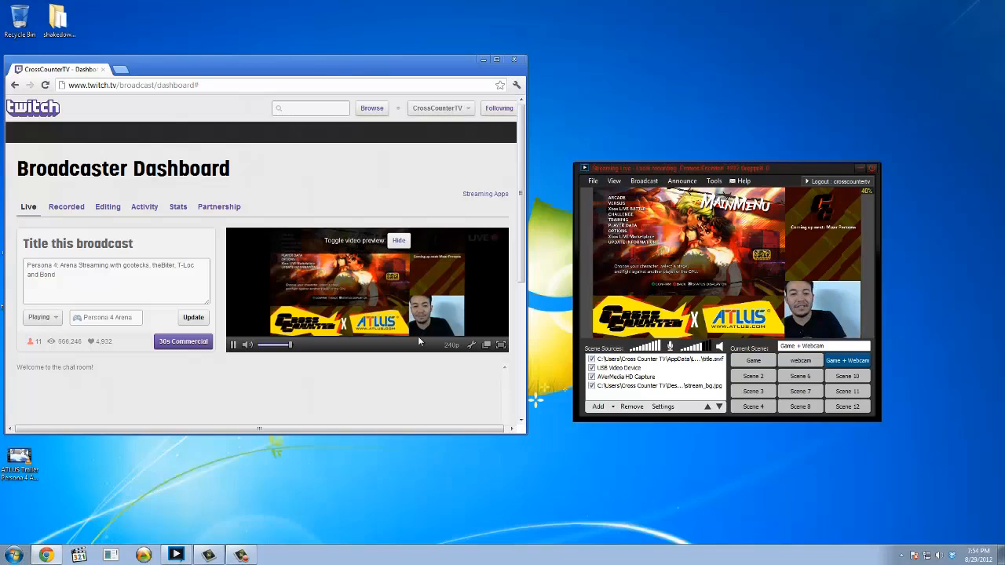
Enlarge the browser window so the dashboard's video preview and chat room fit together.
scroll(436, 374, down, 2)
scroll(437, 374, up, 1)
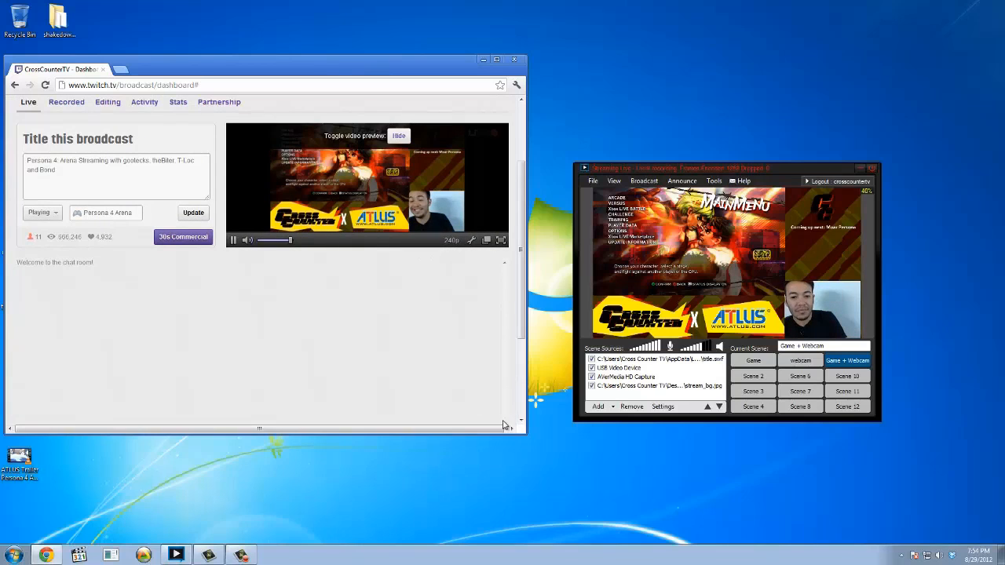
drag(526, 436, 559, 564)
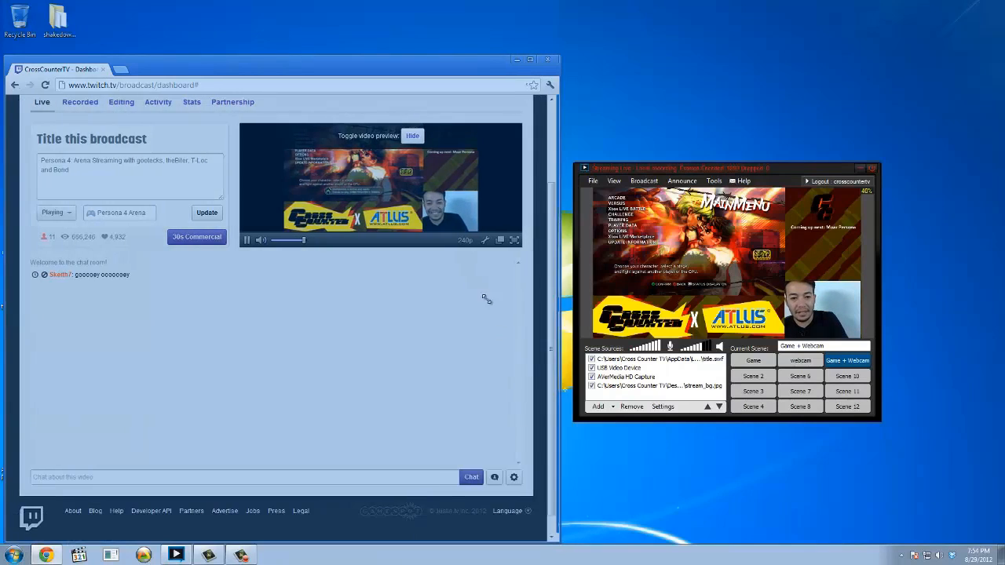